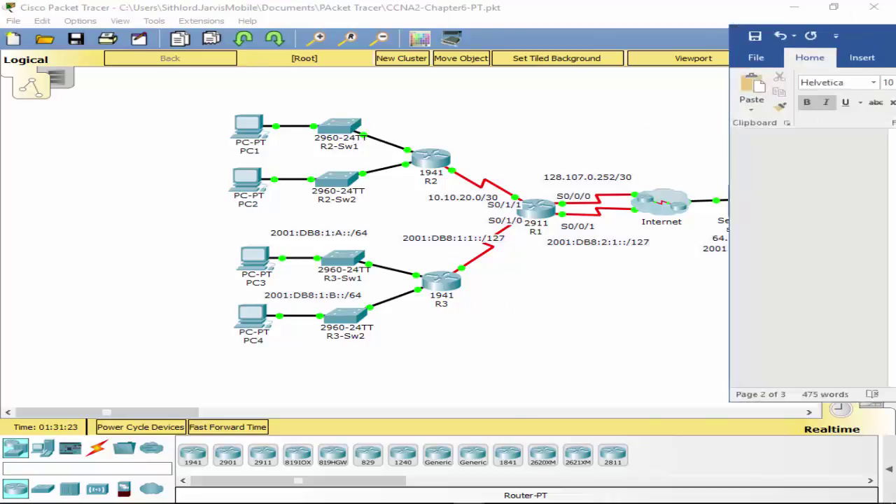
# Open router R1's command line and enter privileged mode with enable.
pyautogui.hotkey('alt', 'Tab')
pyautogui.hotkey('alt', 'Tab')
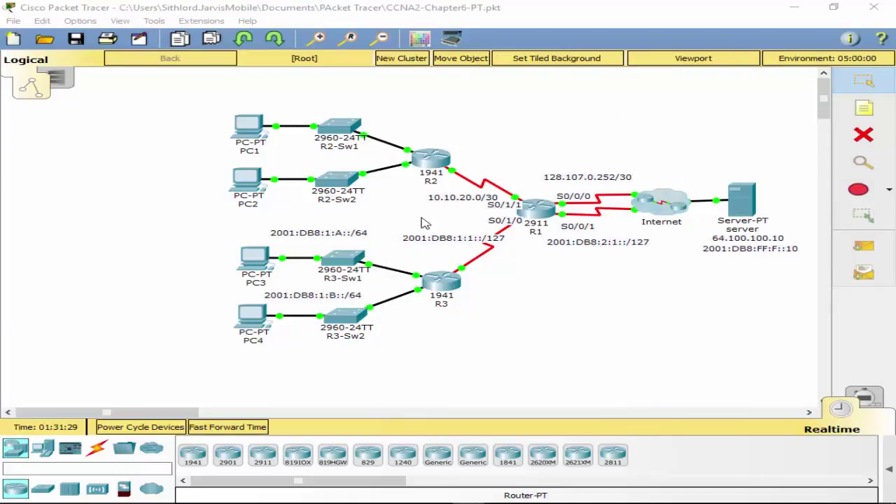
pyautogui.click(532, 211)
pyautogui.click(343, 119)
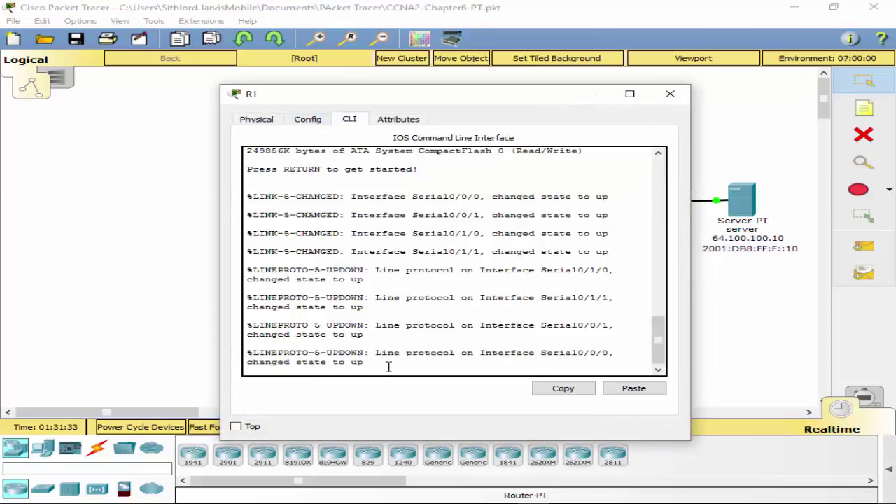
pyautogui.press('Return')
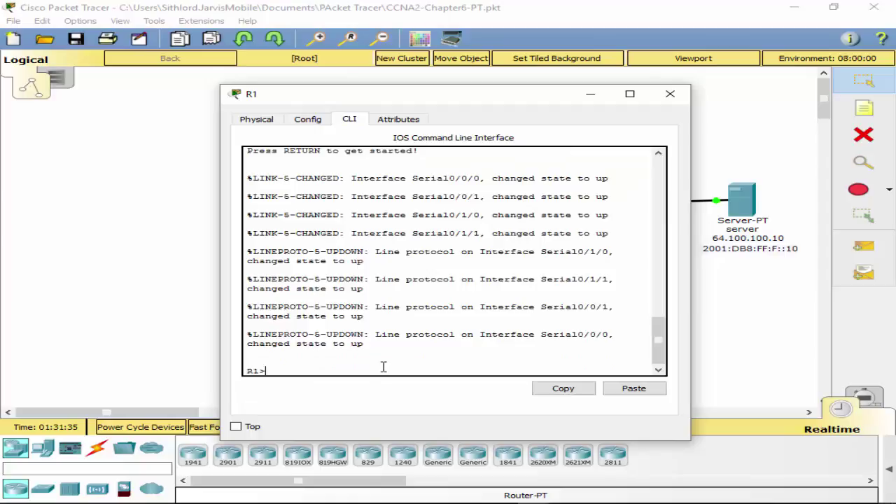
pyautogui.write('enable')
pyautogui.press('Return')
# Page through R1's running configuration down to the serial interface settings.
pyautogui.write('co')
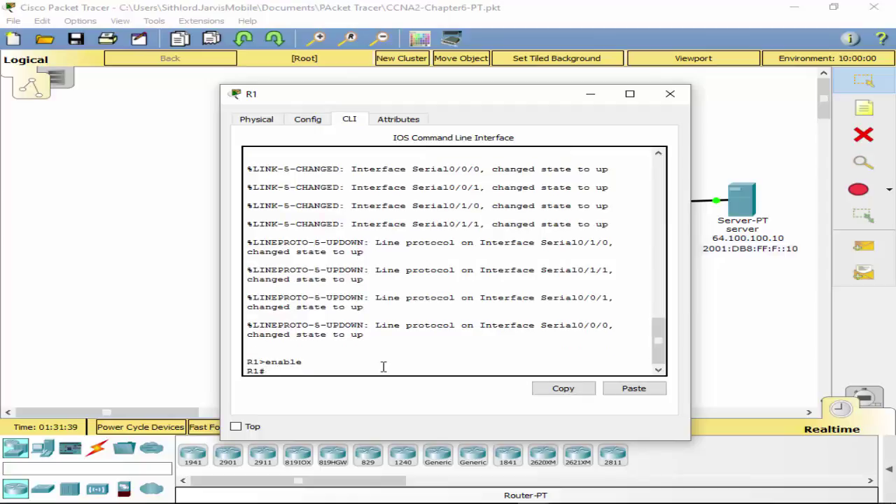
pyautogui.write('how run')
pyautogui.press('Return')
pyautogui.press('space')
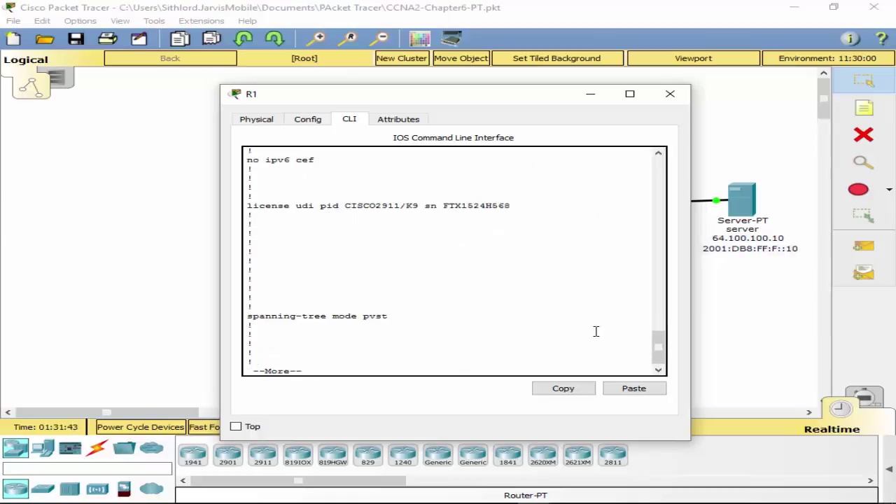
pyautogui.press('space')
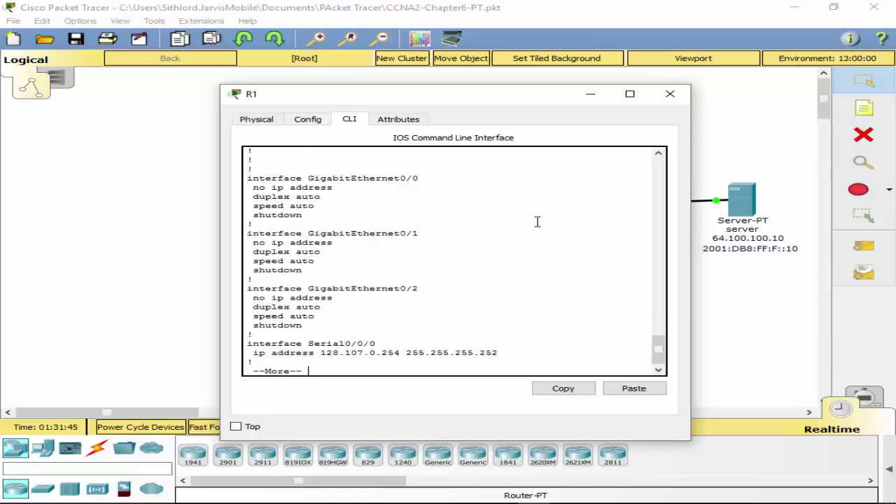
pyautogui.press('space')
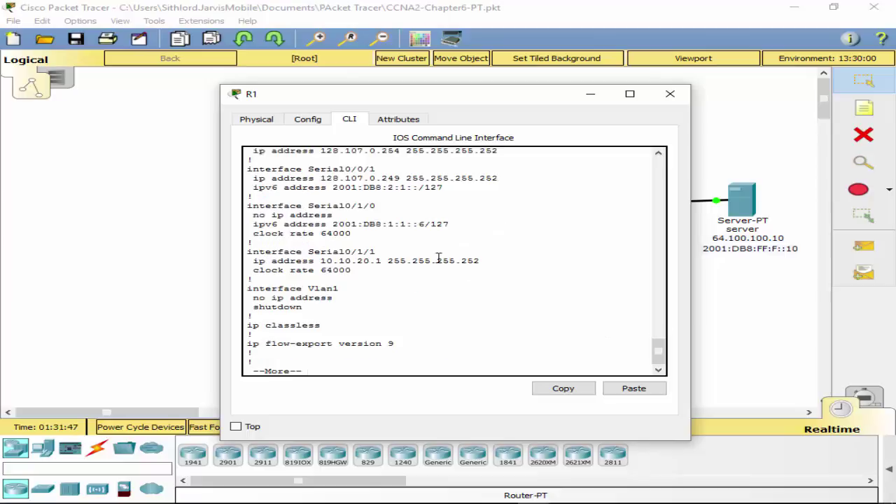
pyautogui.scroll(2, 435, 221)
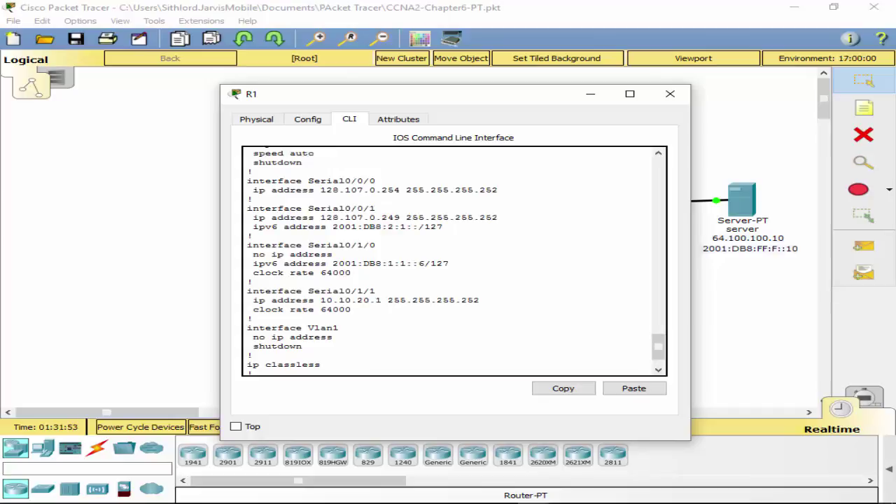
pyautogui.click(670, 94)
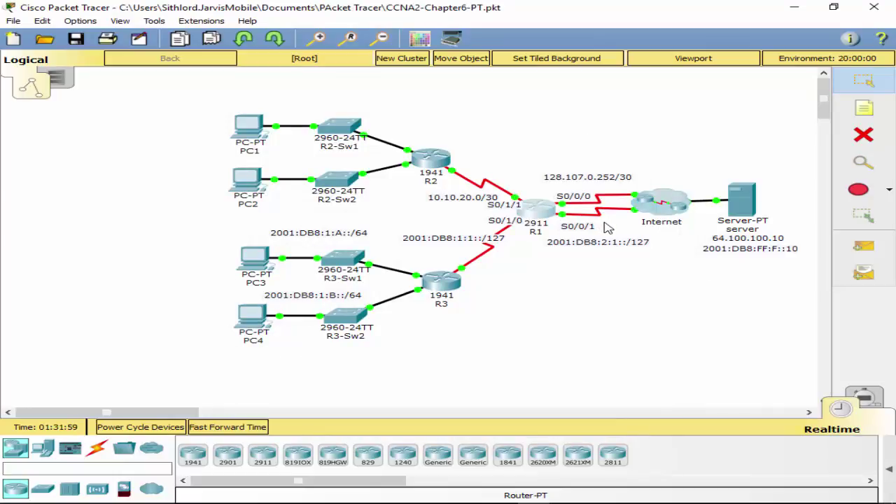
# On router R2's command line, run enable and then conf t.
pyautogui.click(430, 158)
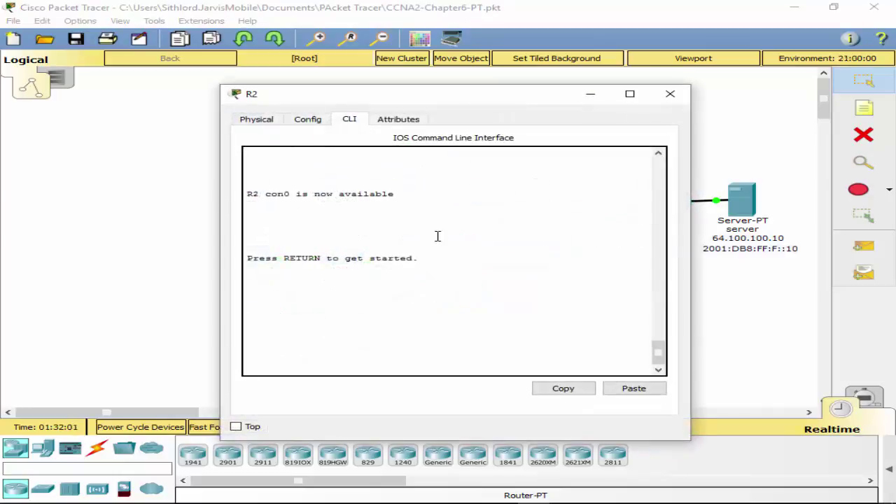
pyautogui.press('Return')
pyautogui.write('enm')
pyautogui.write('able')
pyautogui.press('Return')
pyautogui.write('conf t')
pyautogui.press('Return')
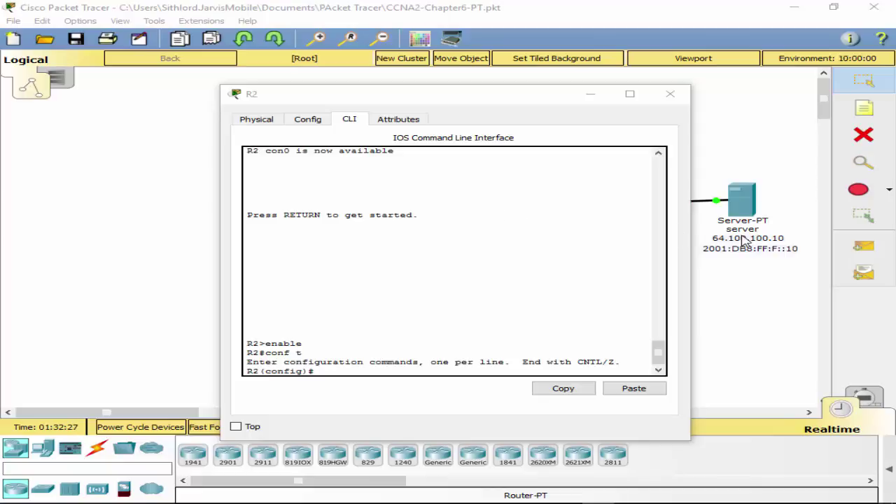
# Add a bullet listing 10.10.16.0/25 and 10.10.16.128/25, tab-separated, under the splitting requirement.
pyautogui.hotkey('alt', 'Tab')
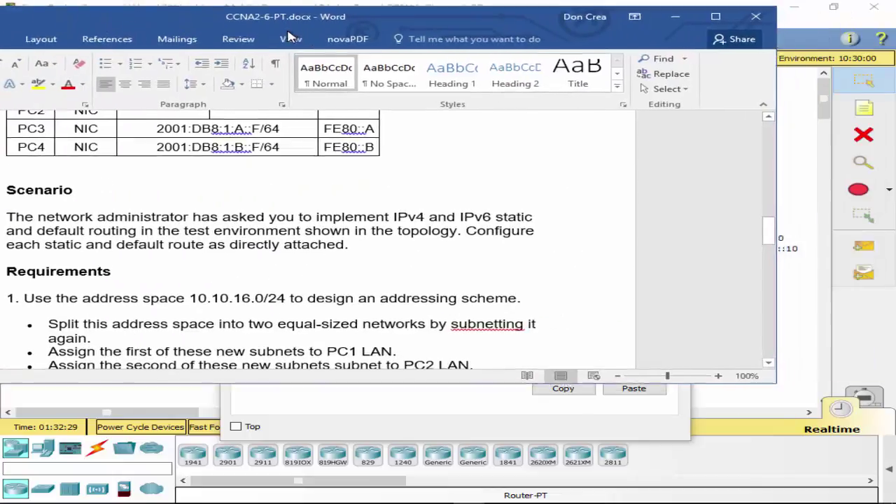
pyautogui.click(412, 314)
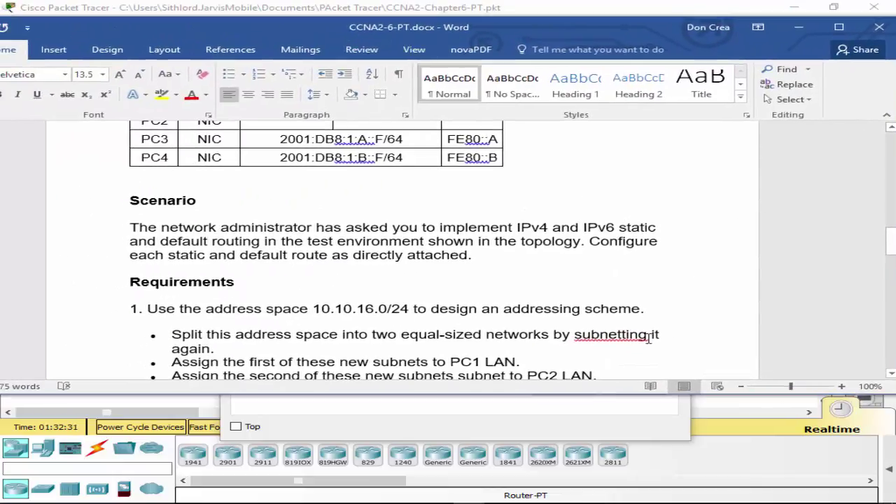
pyautogui.click(260, 350)
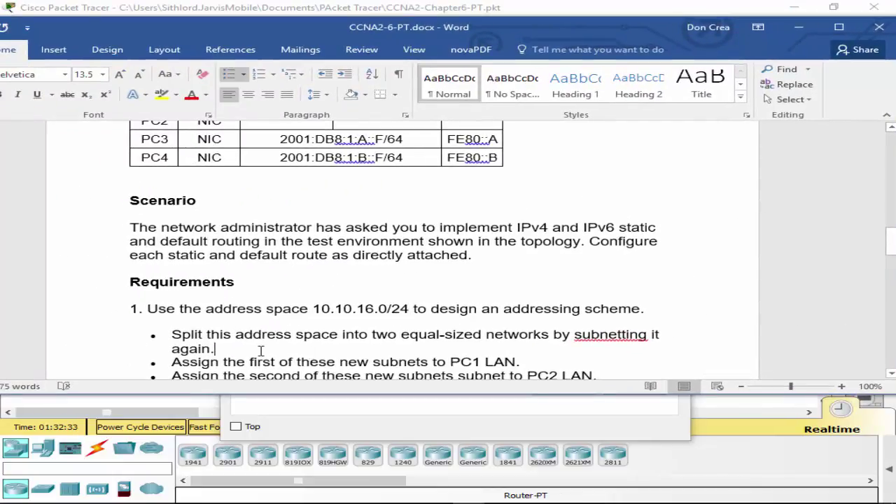
pyautogui.press('Return')
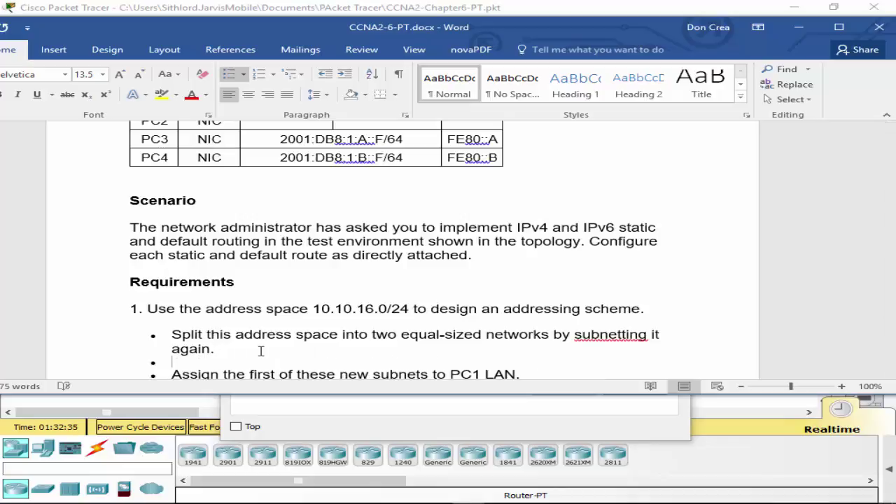
pyautogui.write('10.10.16.0')
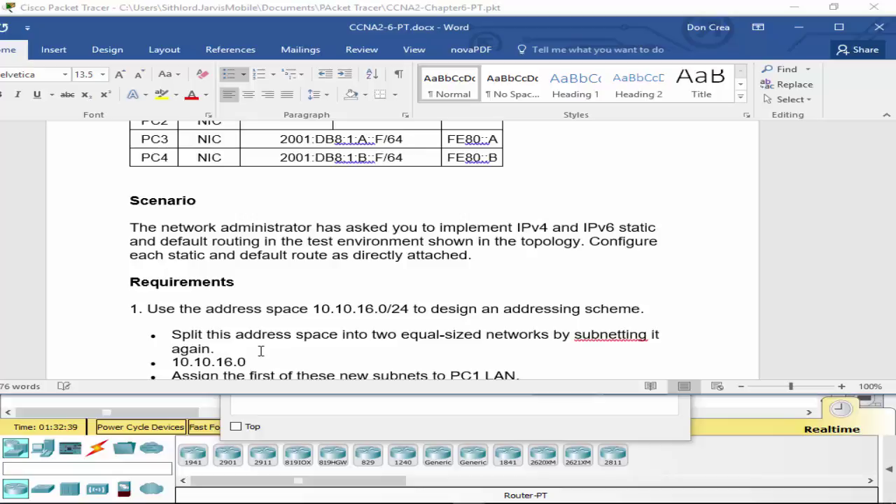
pyautogui.write('/25 10.10.16.128/2')
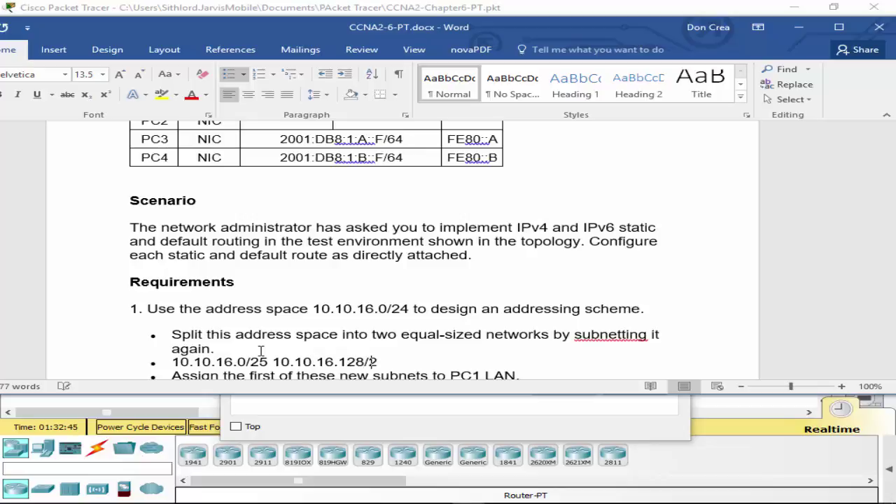
pyautogui.write('5')
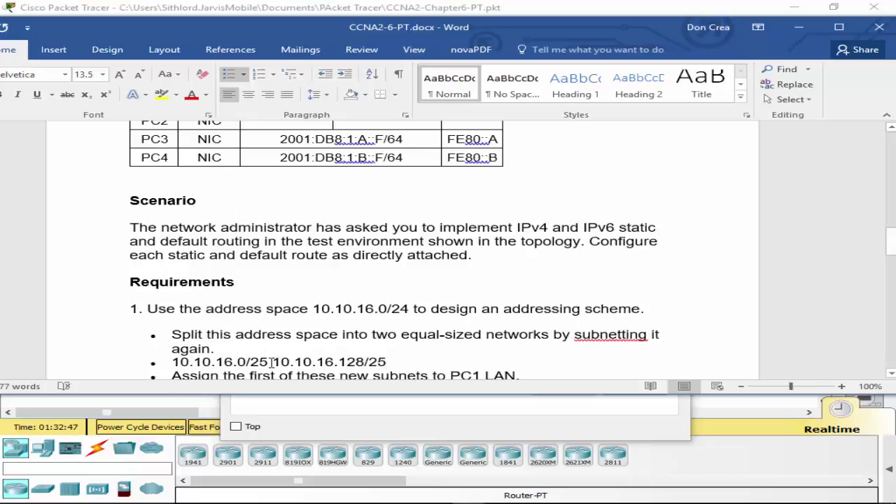
pyautogui.click(270, 362)
pyautogui.press('Tab')
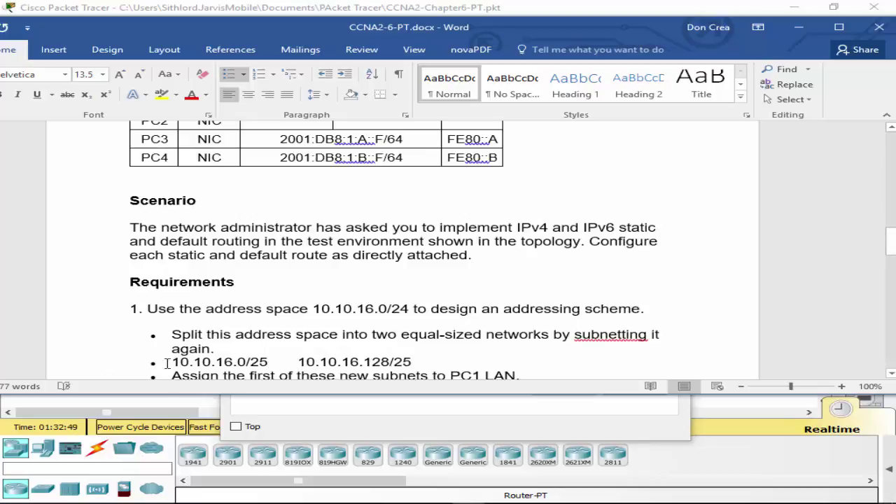
pyautogui.press('End')
# Add an empty line after the PC1 LAN bullet and maximize Packet Tracer.
pyautogui.scroll(-4, 461, 350)
pyautogui.click(529, 218)
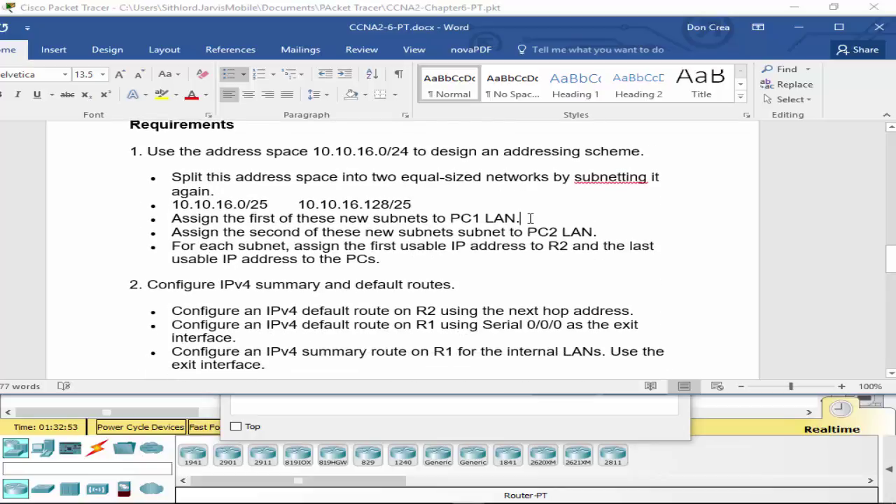
pyautogui.press('Return')
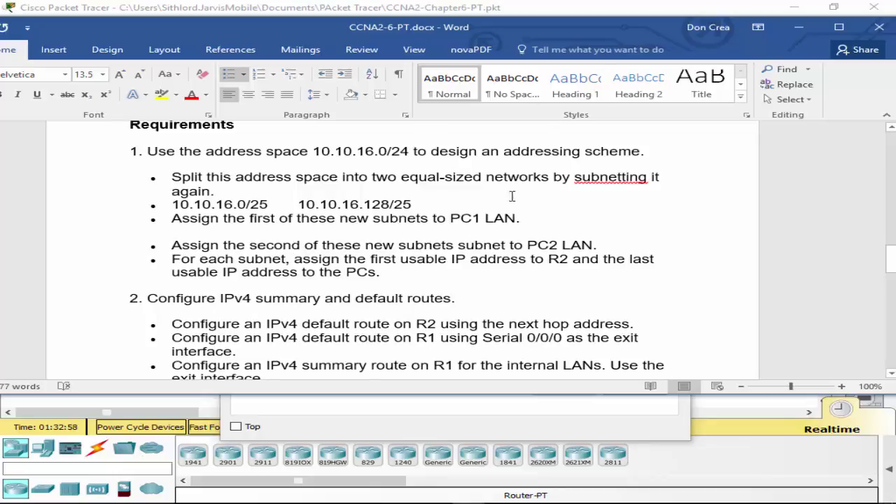
pyautogui.moveTo(511, 14); pyautogui.dragTo(466, 27)
pyautogui.click(712, 27)
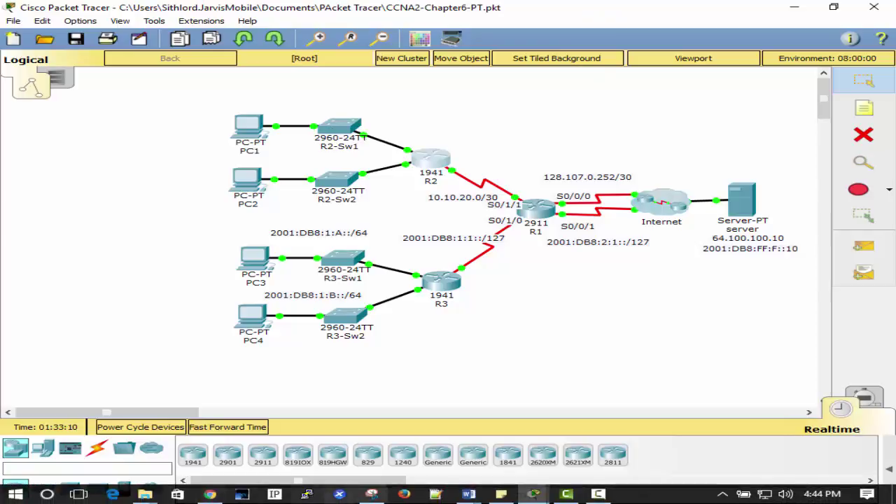
pyautogui.click(468, 494)
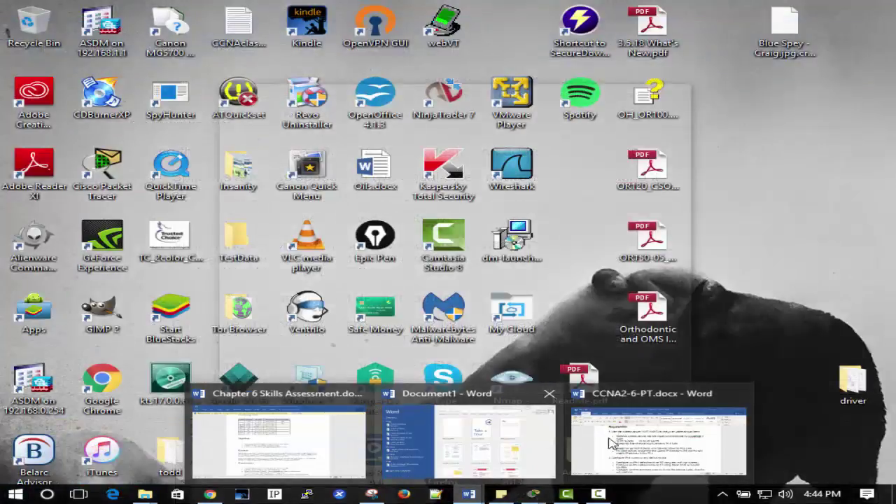
pyautogui.click(658, 431)
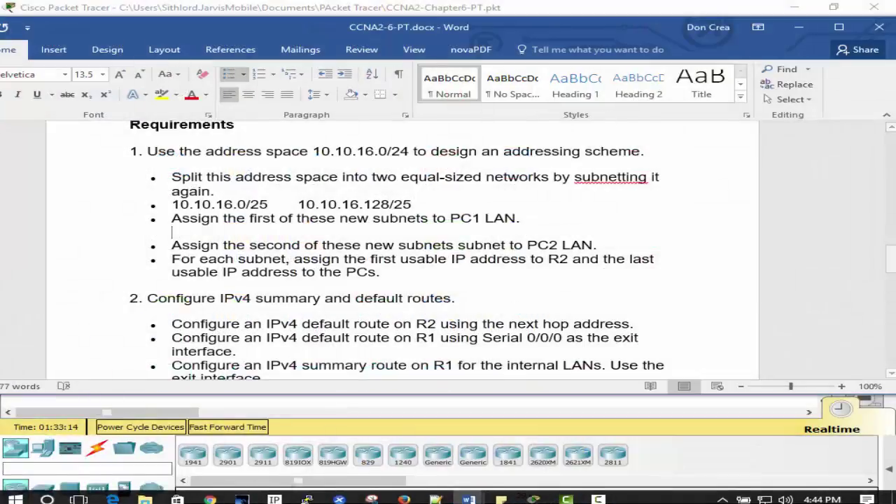
pyautogui.scroll(1, 367, 232)
pyautogui.scroll(12, 367, 231)
pyautogui.scroll(6, 438, 259)
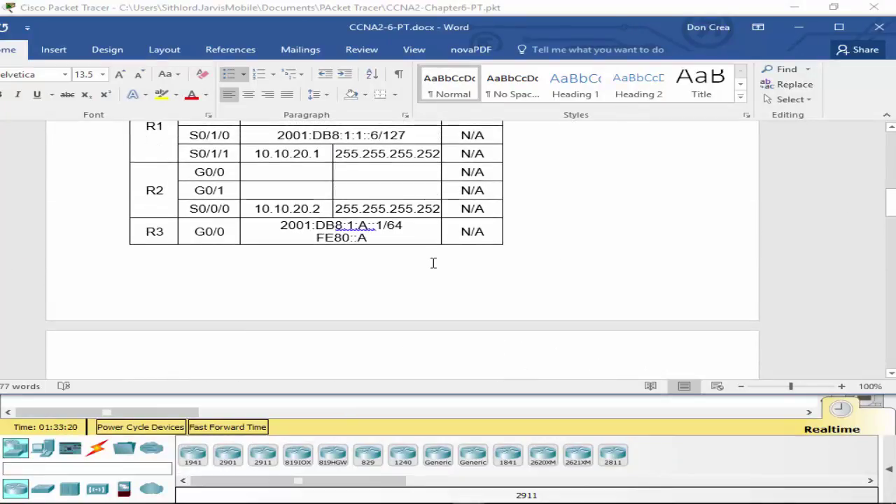
pyautogui.scroll(-10, 434, 263)
pyautogui.scroll(-8, 429, 265)
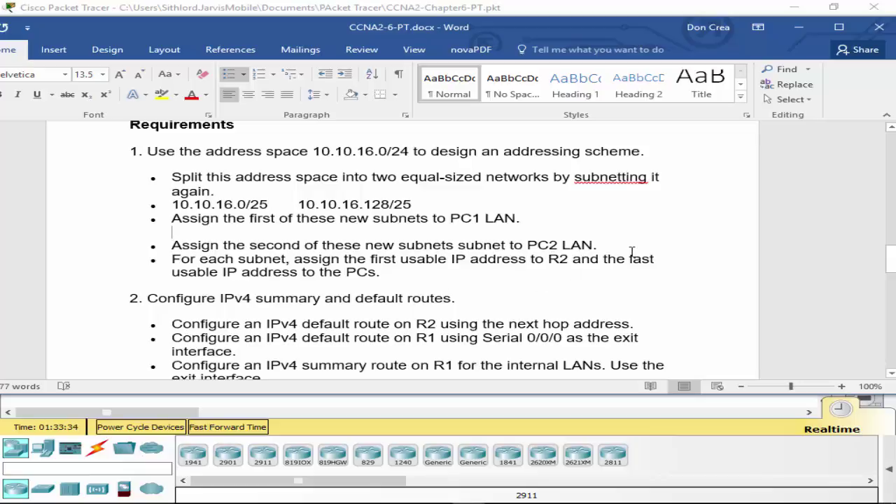
pyautogui.scroll(10, 631, 252)
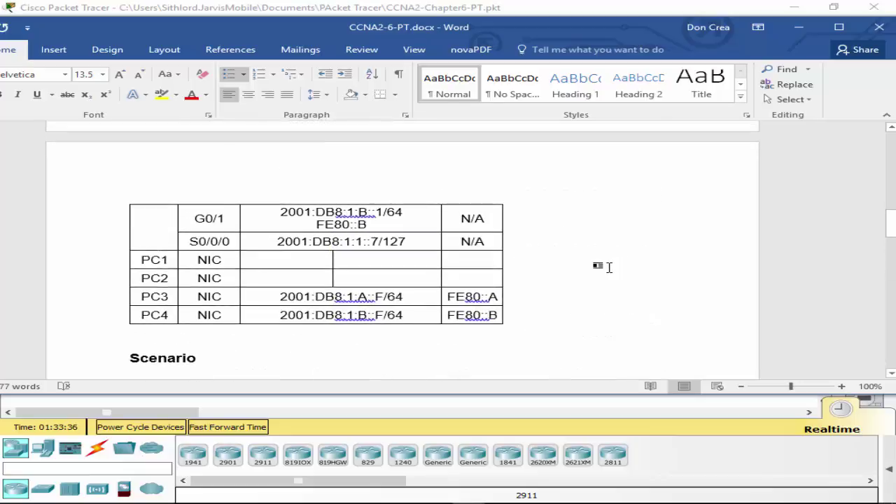
pyautogui.scroll(-1, 570, 276)
pyautogui.scroll(6, 539, 284)
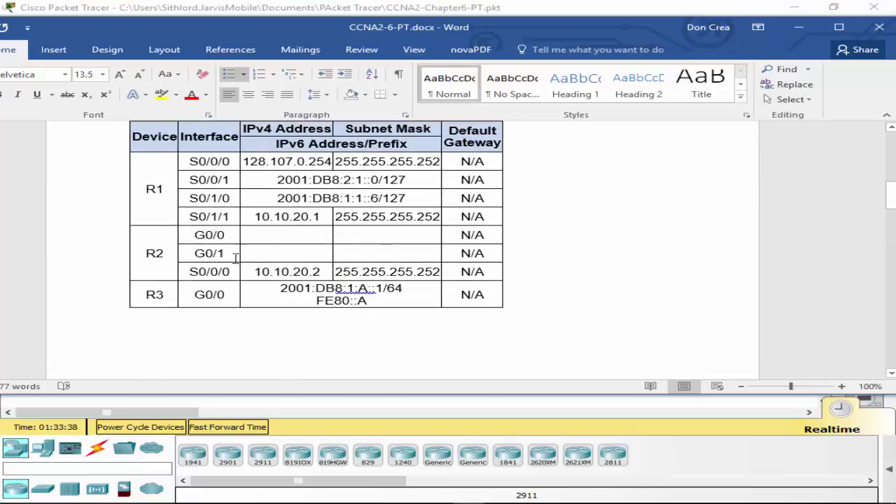
pyautogui.scroll(-2, 252, 245)
pyautogui.click(273, 241)
pyautogui.click(389, 7)
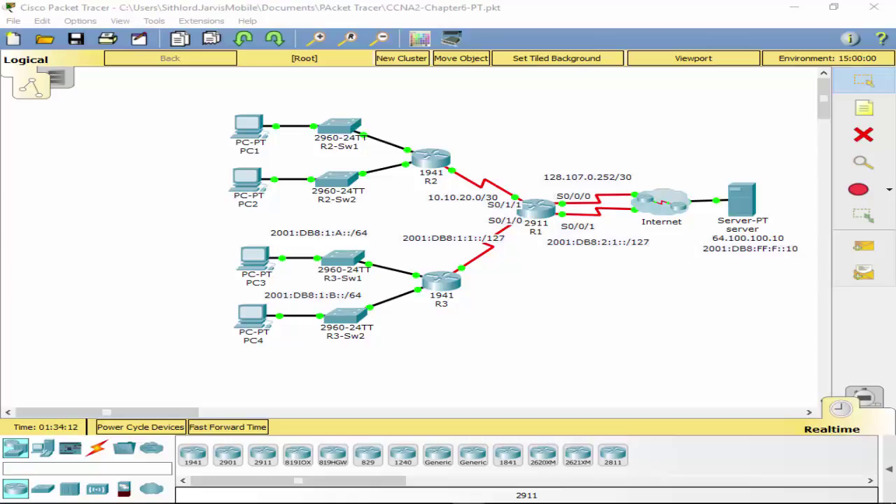
# Bring up the Chapter 6 Skills Assessment document and drag it right to reveal the topology.
pyautogui.hotkey('alt', 'Tab')
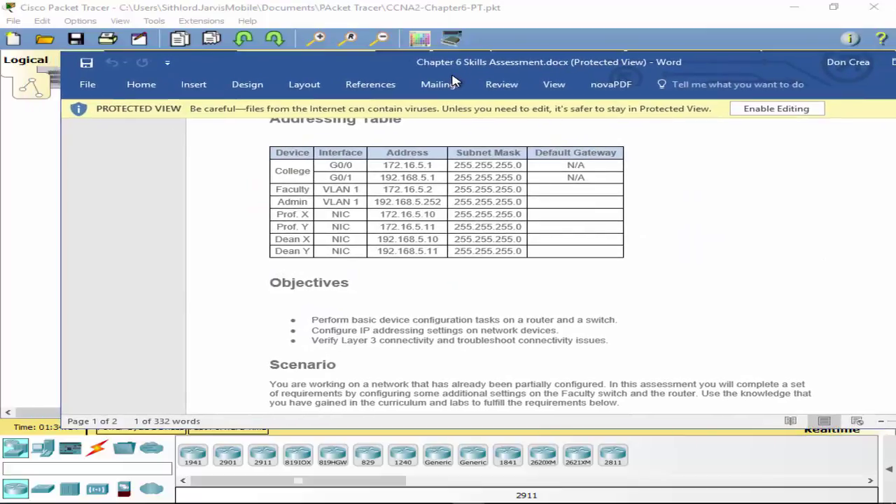
pyautogui.scroll(-2, 442, 197)
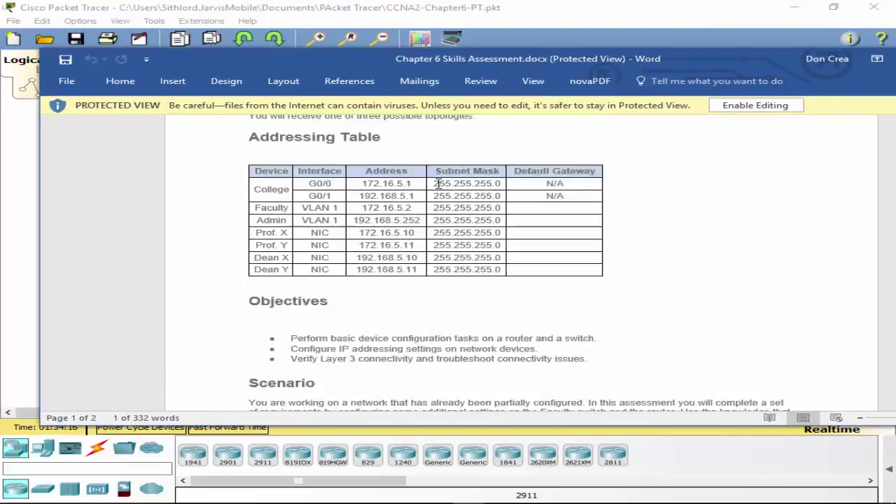
pyautogui.scroll(3, 438, 184)
pyautogui.scroll(-3, 441, 184)
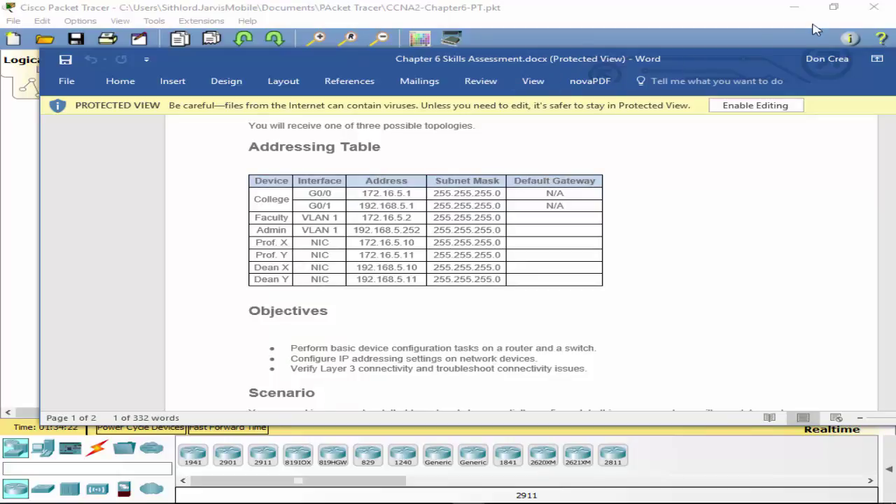
pyautogui.moveTo(737, 69); pyautogui.dragTo(895, 112)
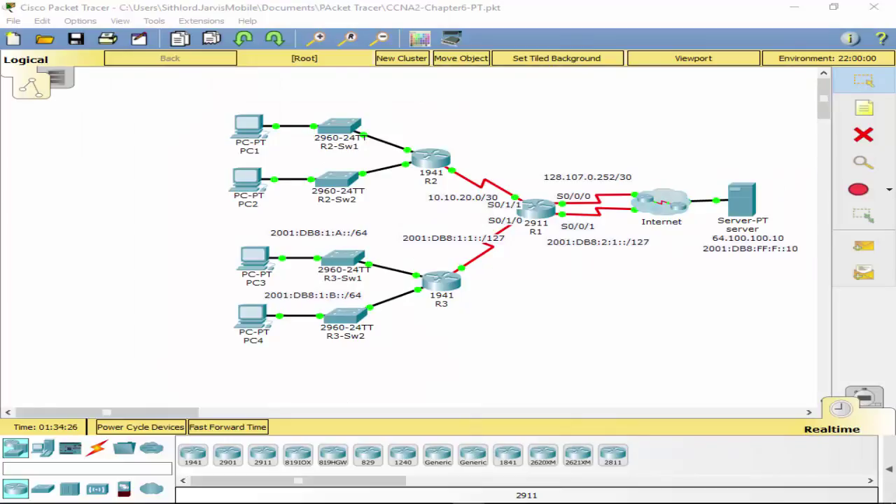
# Enter PC1's IP 10.10.16.126 and mask 255.255.255.128 in the addressing table.
pyautogui.hotkey('alt', 'Tab')
pyautogui.moveTo(384, 68); pyautogui.dragTo(410, 68)
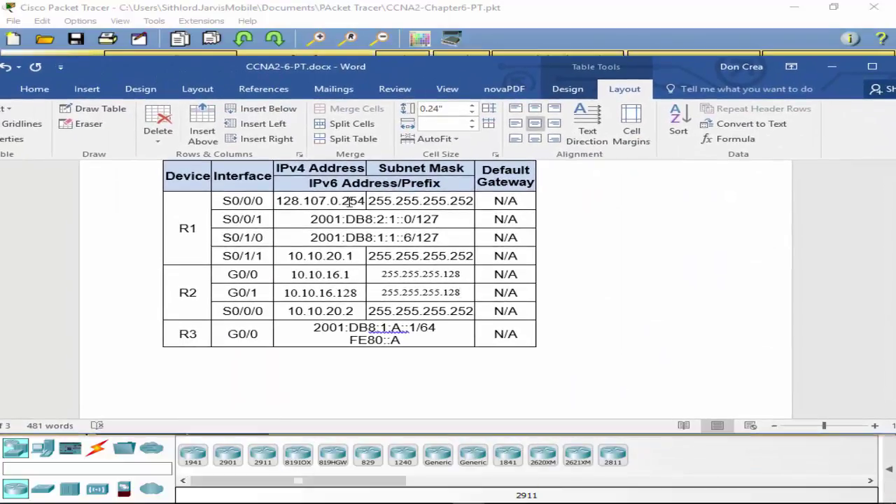
pyautogui.scroll(-7, 371, 210)
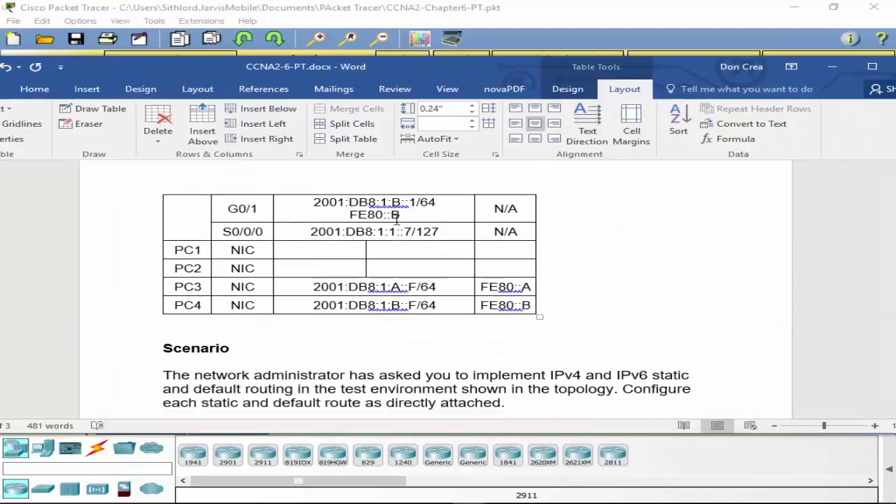
pyautogui.scroll(-6, 397, 221)
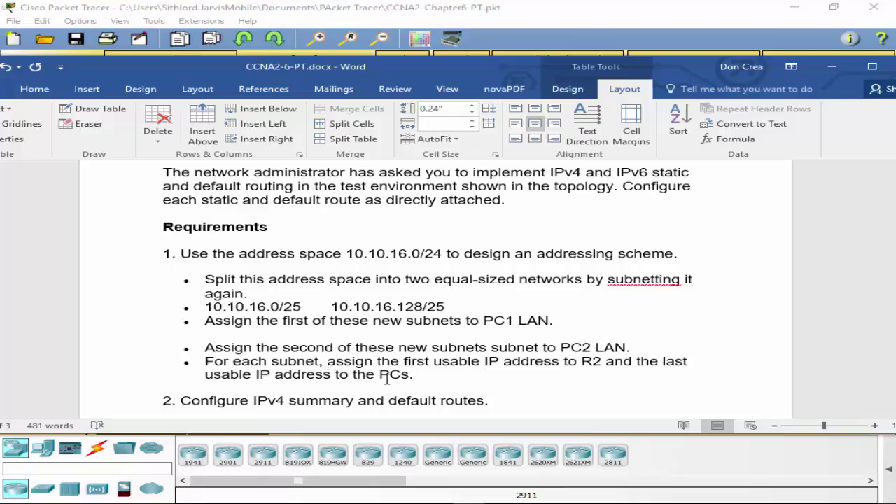
pyautogui.scroll(10, 387, 378)
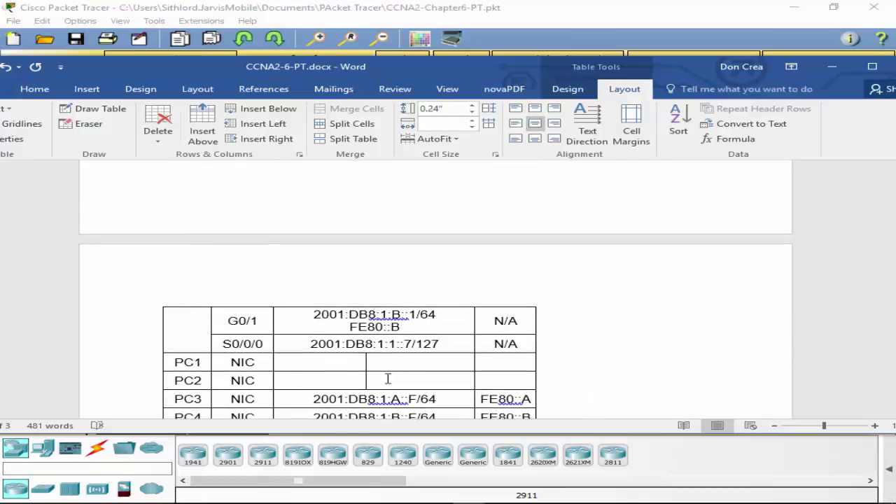
pyautogui.scroll(-1, 387, 378)
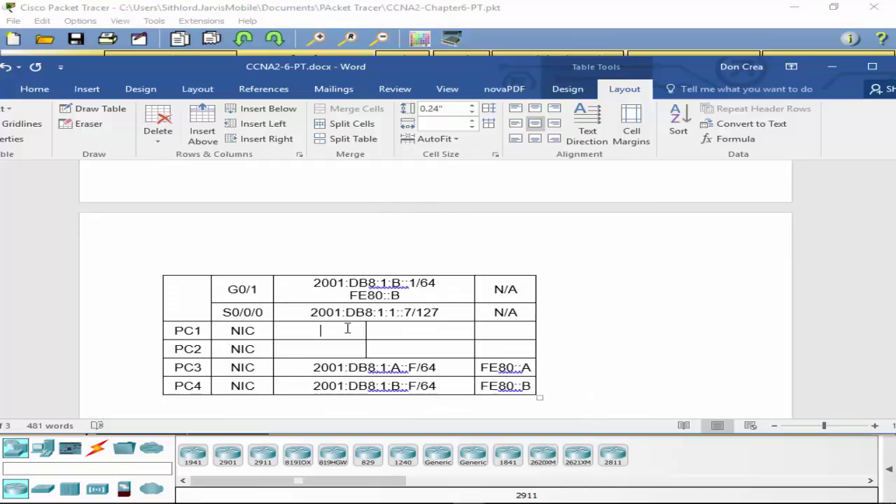
pyautogui.write('0.10.16.126')
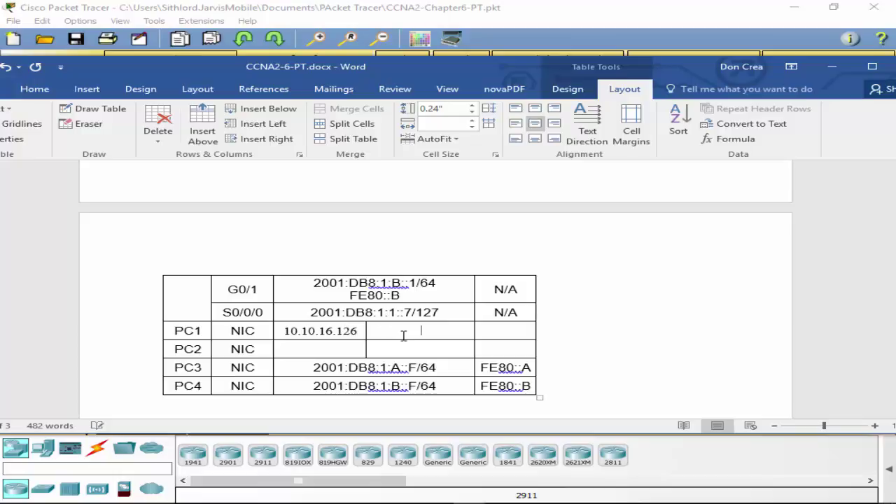
pyautogui.write('255.255.255.128')
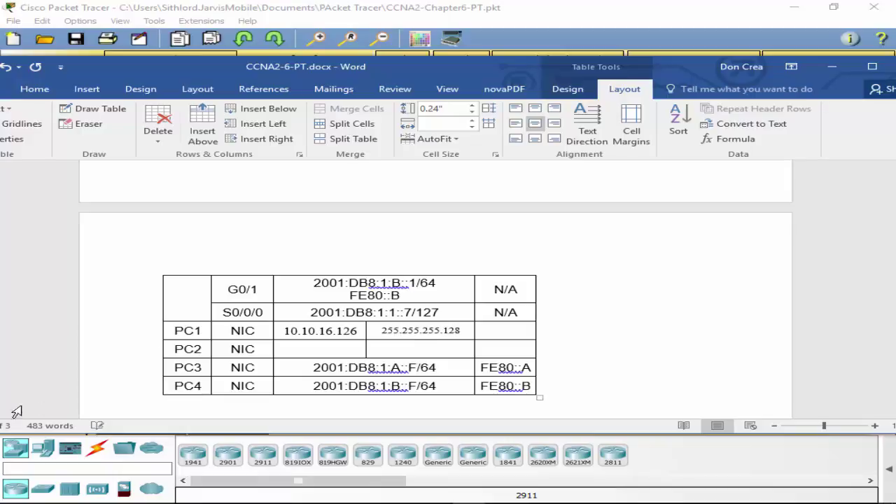
# Enter PC2's IP 10.10.16.254 and mask 255.255.255.128 in the addressing table.
pyautogui.click(355, 353)
pyautogui.write('10.10.16.254')
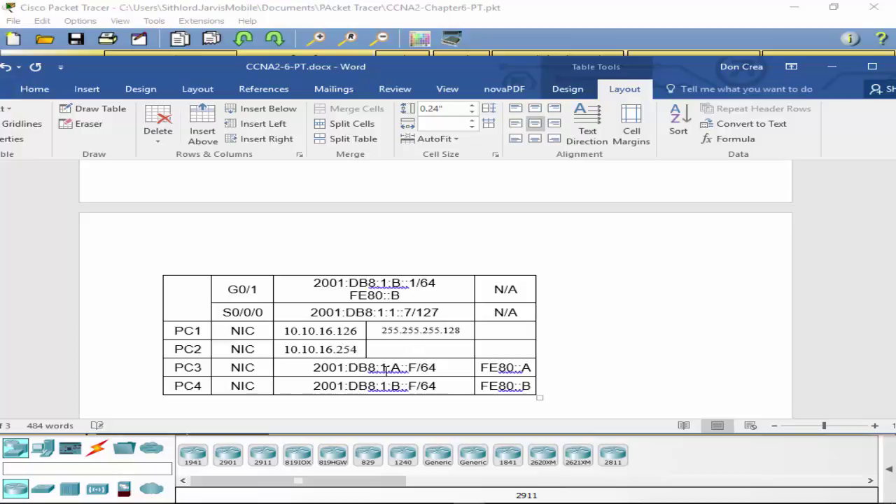
pyautogui.press('Tab')
pyautogui.write('255.255.255.128')
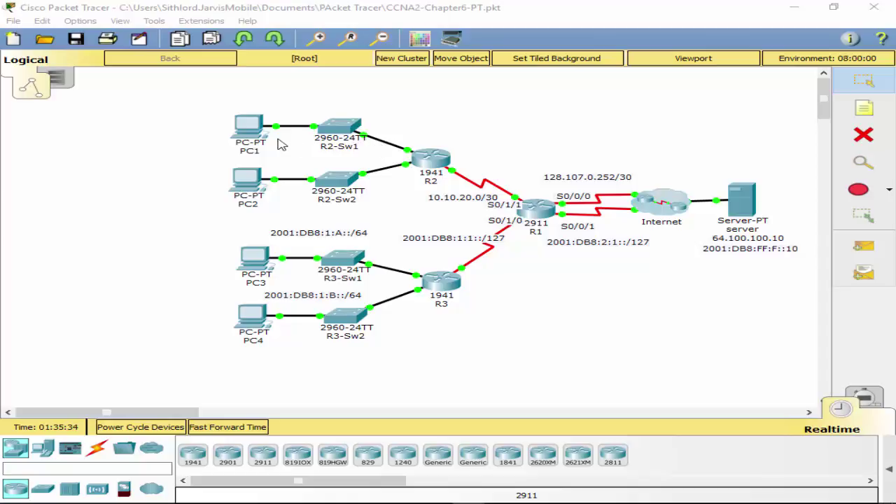
# Open PC1's IP Configuration and set its IPv4 address to 10.10.16.126.
pyautogui.click(255, 135)
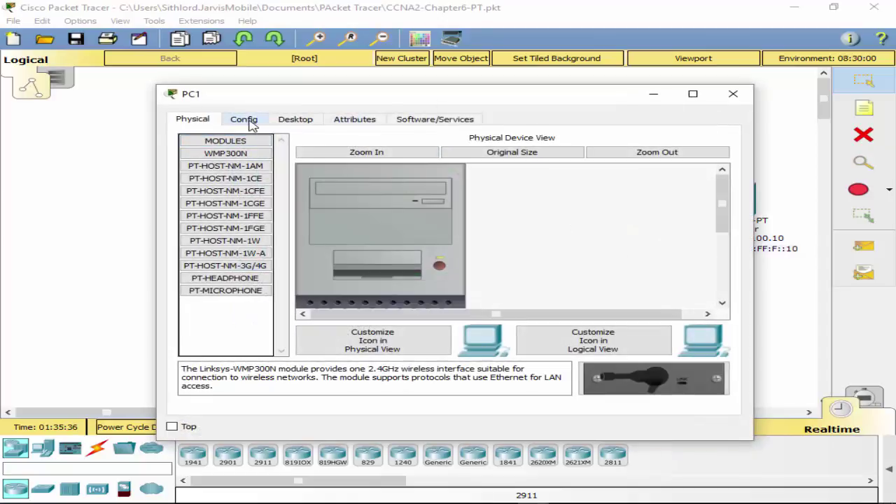
pyautogui.click(244, 121)
pyautogui.click(280, 121)
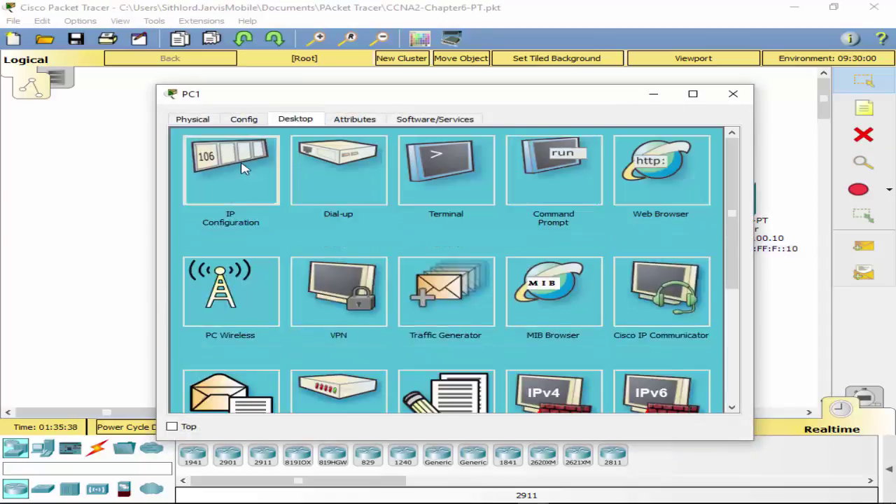
pyautogui.click(241, 166)
pyautogui.click(417, 196)
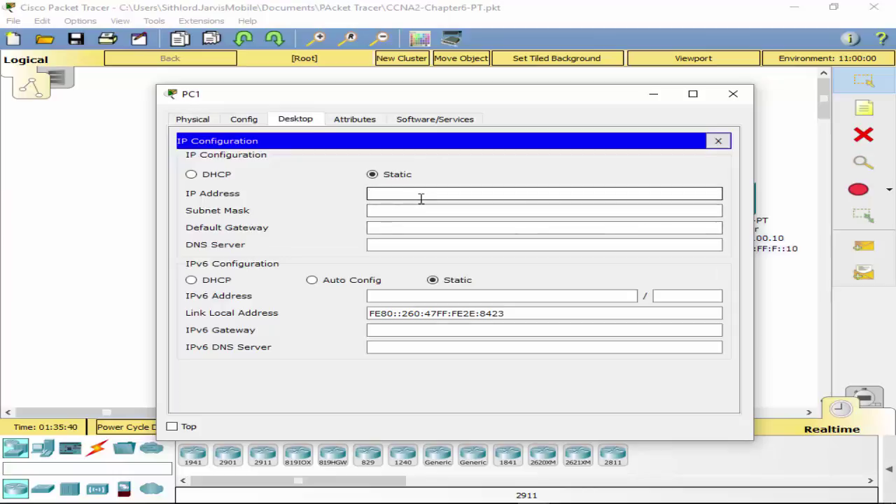
pyautogui.write('10.10.16.')
pyautogui.press('BackSpace')
pyautogui.write('126')
# Set PC1's subnet mask to 255.255.255.128 and default gateway to 10.10.16.1.
pyautogui.click(462, 210)
pyautogui.press('BackSpace')
pyautogui.press('BackSpace')
pyautogui.press('BackSpace')
pyautogui.press('BackSpace')
pyautogui.press('BackSpace')
pyautogui.write('255.255.2')
pyautogui.press('BackSpace')
pyautogui.write('128')
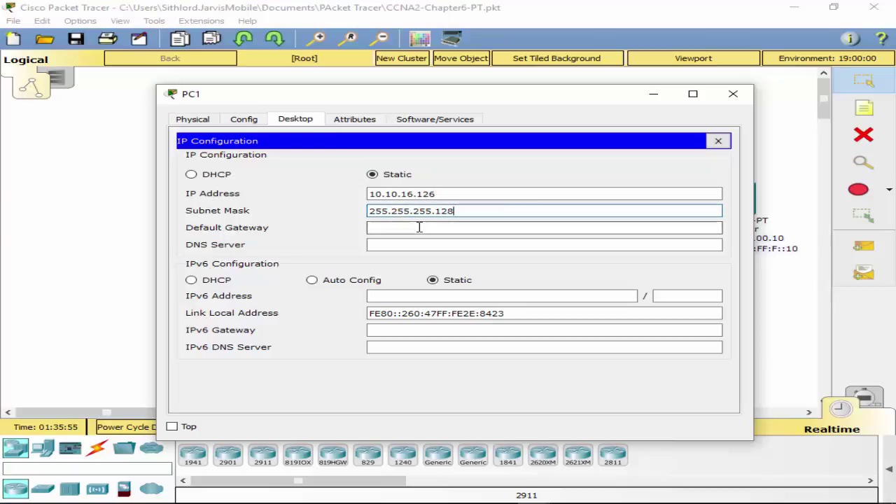
pyautogui.click(419, 227)
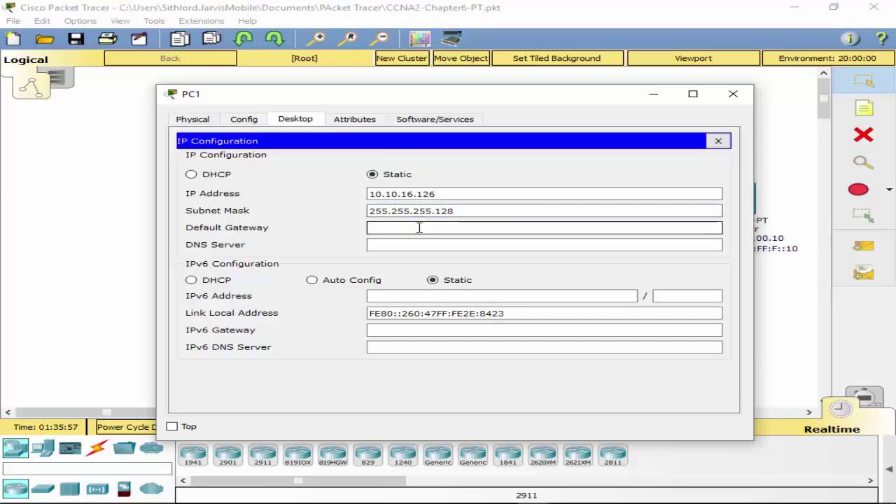
pyautogui.write('10.10.')
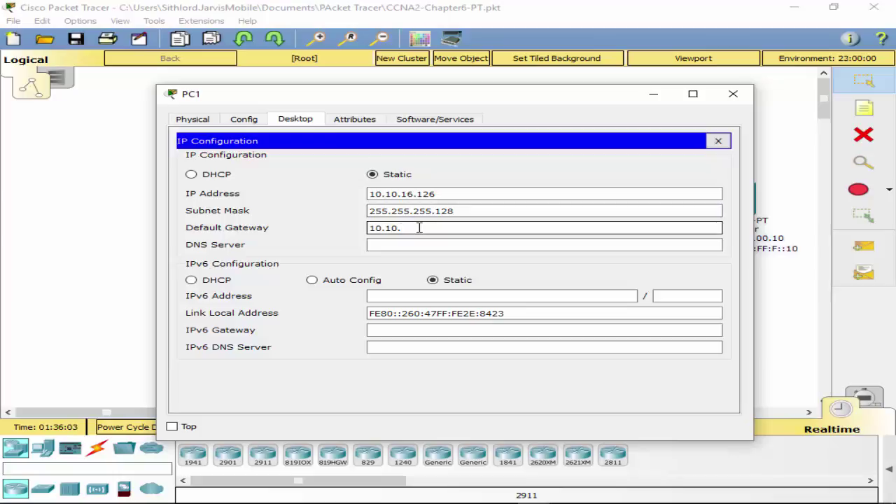
pyautogui.write('16.1')
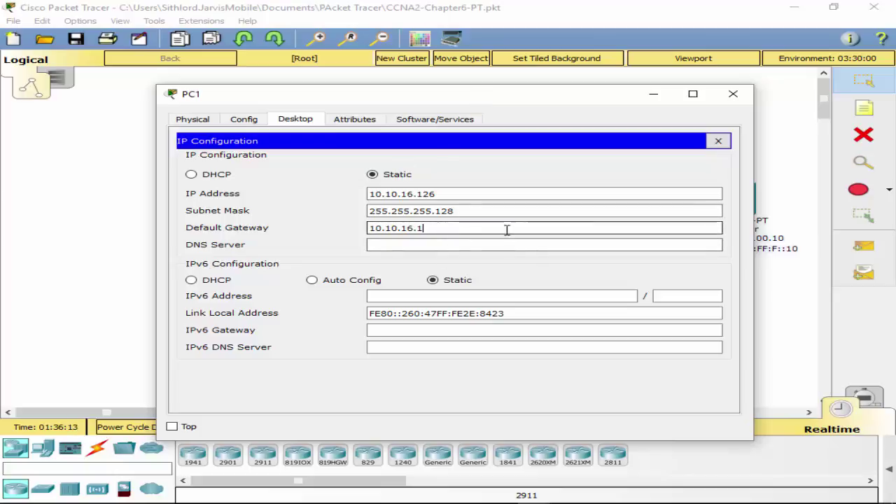
pyautogui.click(719, 141)
# Open PC2's IP Configuration and set its IPv4 address to 10.10.16.254.
pyautogui.click(733, 94)
pyautogui.click(248, 183)
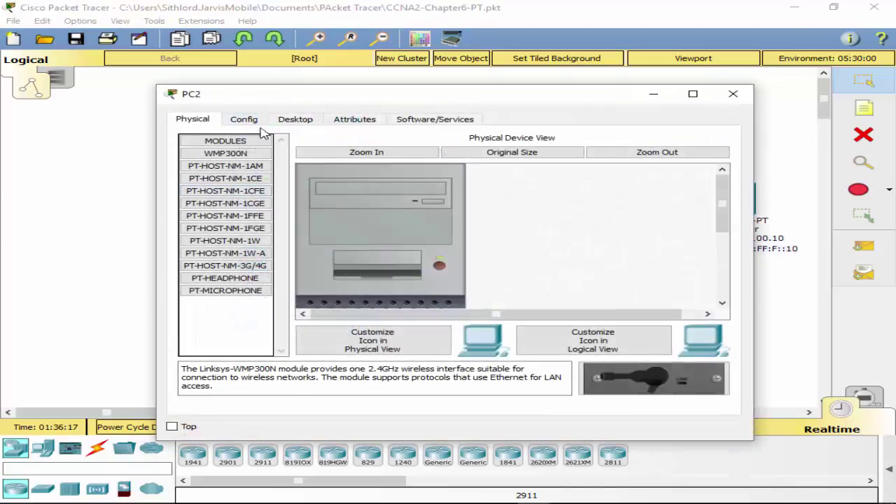
pyautogui.click(242, 120)
pyautogui.click(295, 120)
pyautogui.click(237, 162)
pyautogui.click(420, 194)
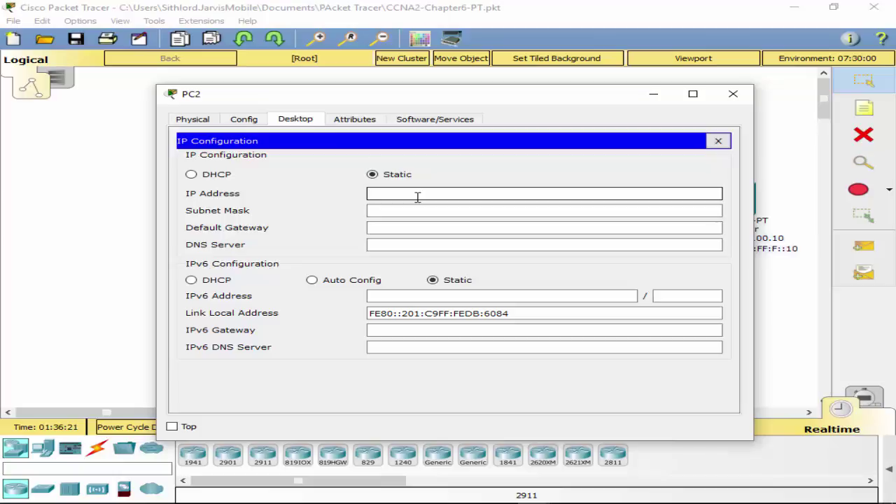
pyautogui.write('10.10.16.254')
# Set PC2's subnet mask to 255.255.255.128 and default gateway to 10.10.16.129.
pyautogui.click(424, 210)
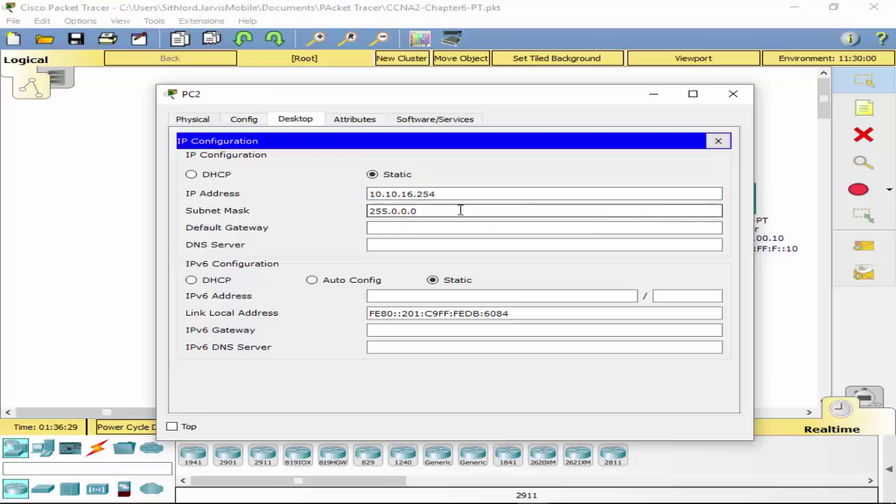
pyautogui.press('BackSpace')
pyautogui.press('BackSpace')
pyautogui.press('BackSpace')
pyautogui.press('BackSpace')
pyautogui.press('BackSpace')
pyautogui.write('255.255.')
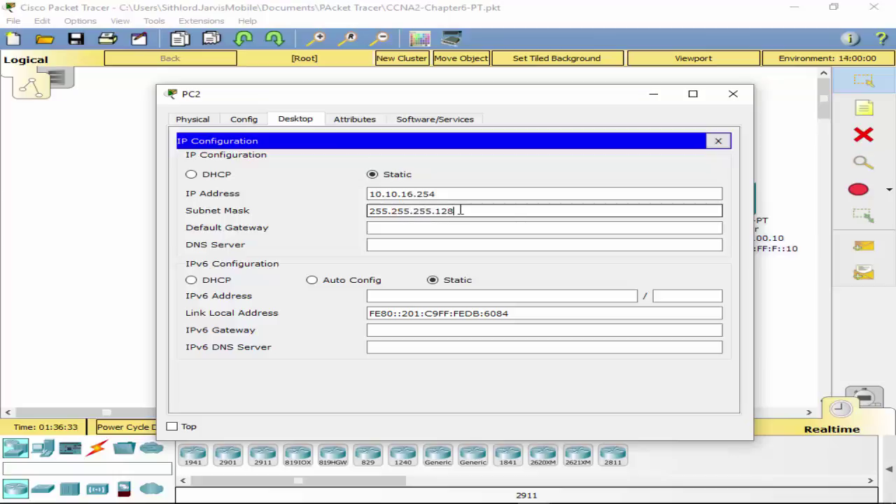
pyautogui.click(500, 232)
pyautogui.write('10')
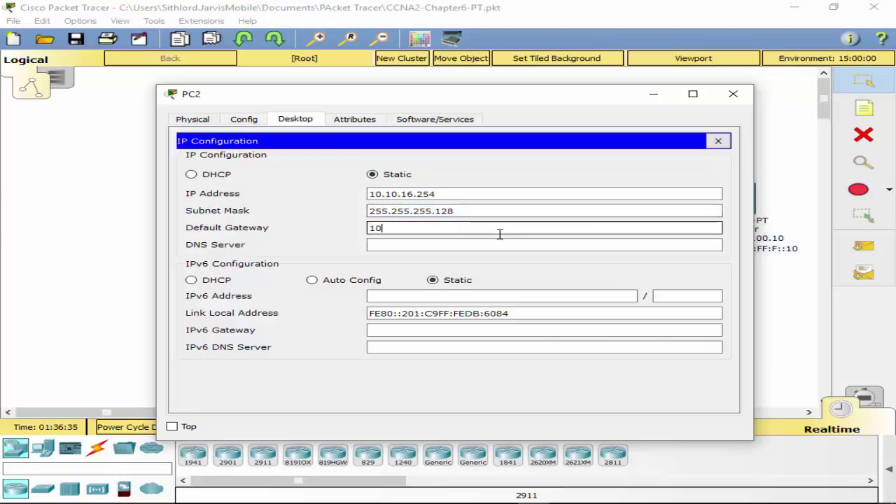
pyautogui.write('.10.16.')
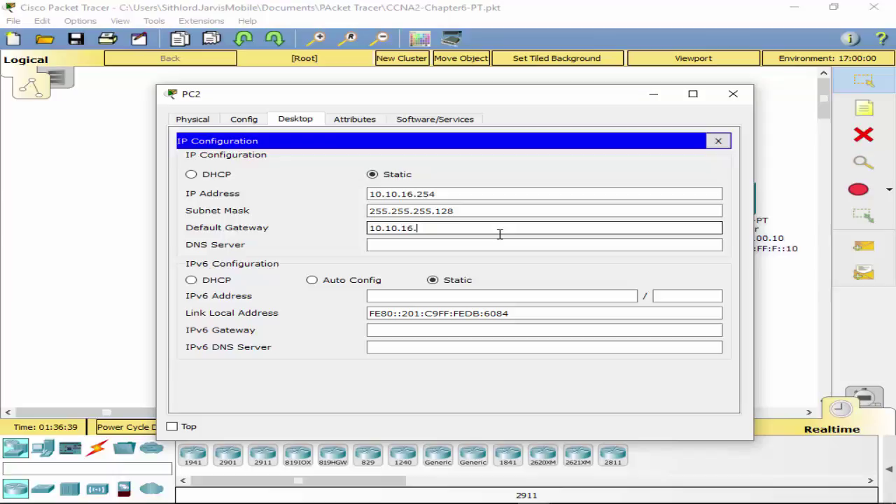
pyautogui.write('128')
pyautogui.click(491, 242)
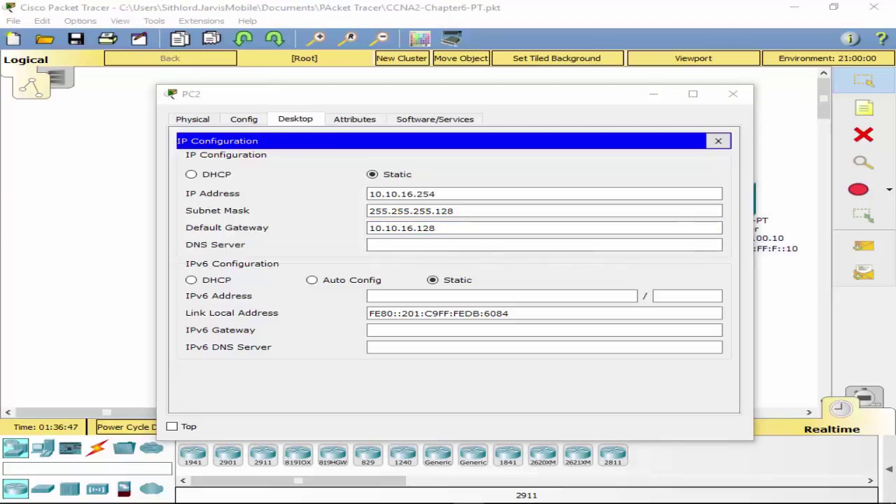
pyautogui.click(524, 222)
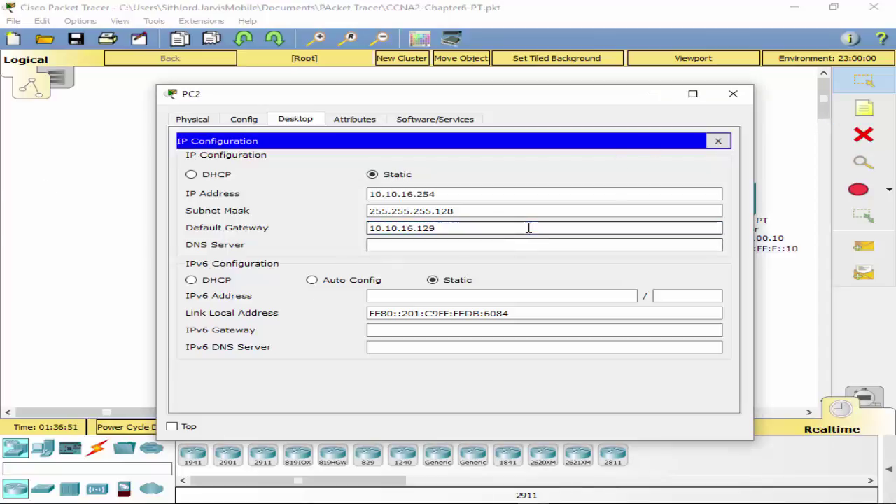
pyautogui.click(719, 142)
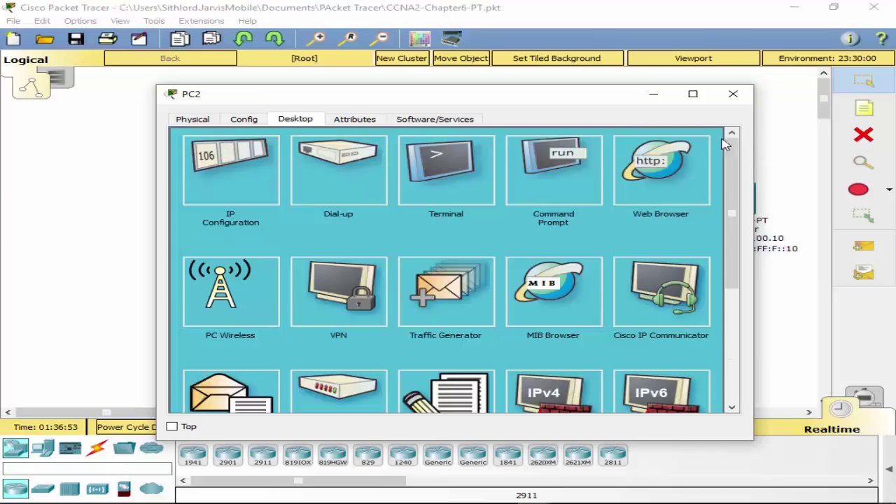
# In R2's CLI, assign G0/0 the address 10.10.16.1 255.255.255.128.
pyautogui.click(733, 96)
pyautogui.click(427, 172)
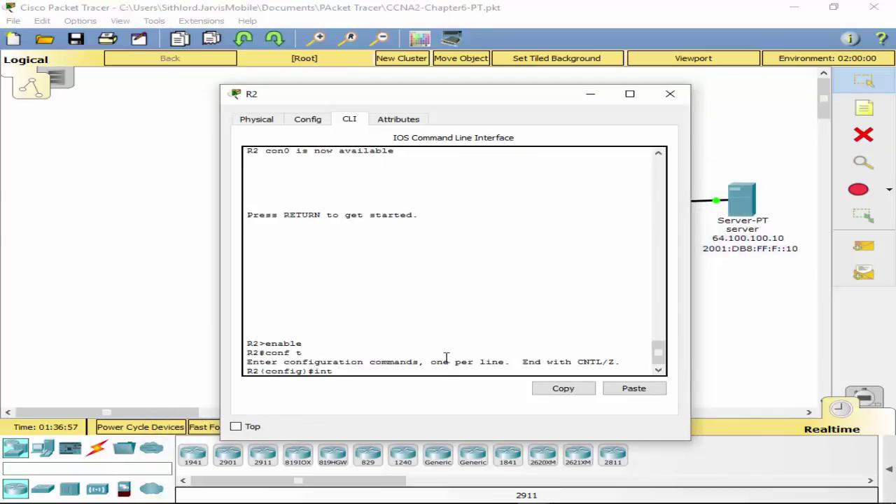
pyautogui.write('g0/0')
pyautogui.press('Return')
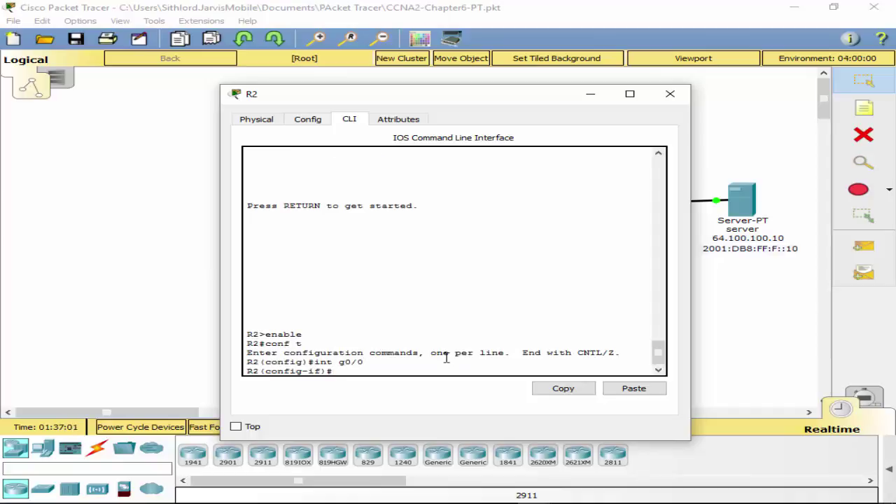
pyautogui.write('ip add 10.10.16.1 255.255.255.128')
pyautogui.press('Return')
pyautogui.press('BackSpace')
pyautogui.press('BackSpace')
pyautogui.press('BackSpace')
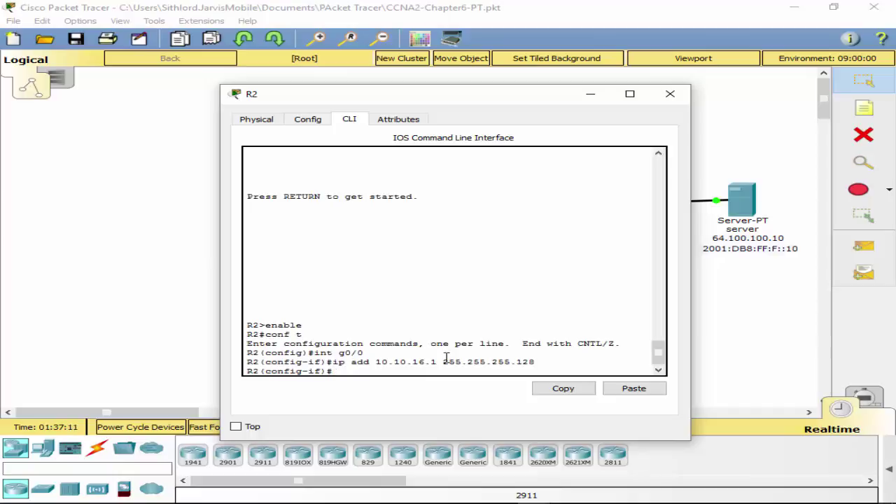
pyautogui.moveTo(458, 98); pyautogui.dragTo(483, 85)
# Assign interface G0/1 the address 10.10.16.129 255.255.255.128.
pyautogui.write('int g0/1')
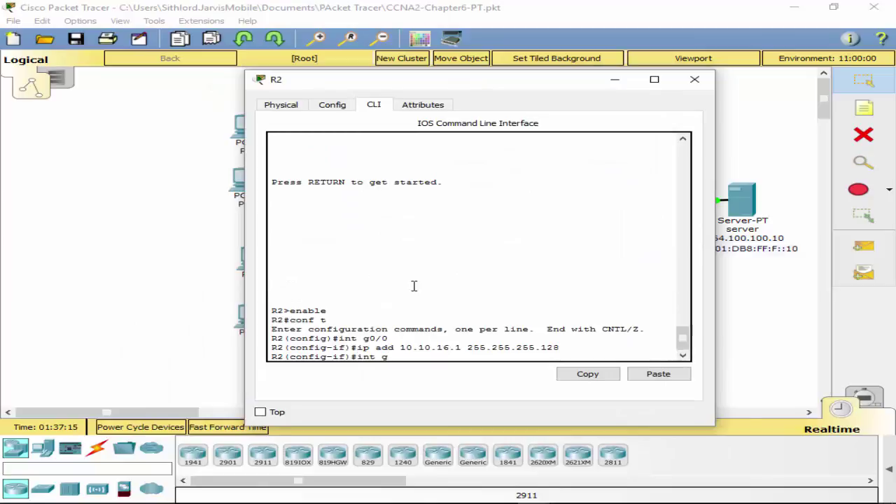
pyautogui.press('Return')
pyautogui.write('ip add 10.10.')
pyautogui.press('BackSpace')
pyautogui.press('BackSpace')
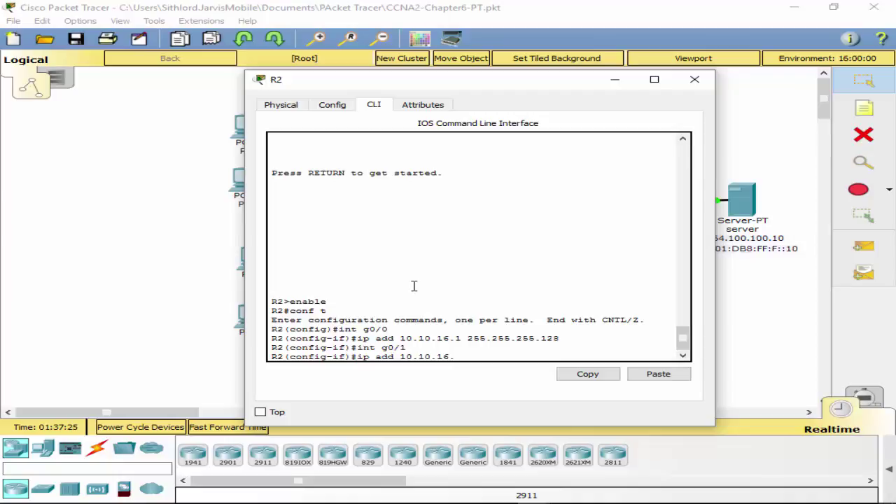
pyautogui.write('129 255.255.255.')
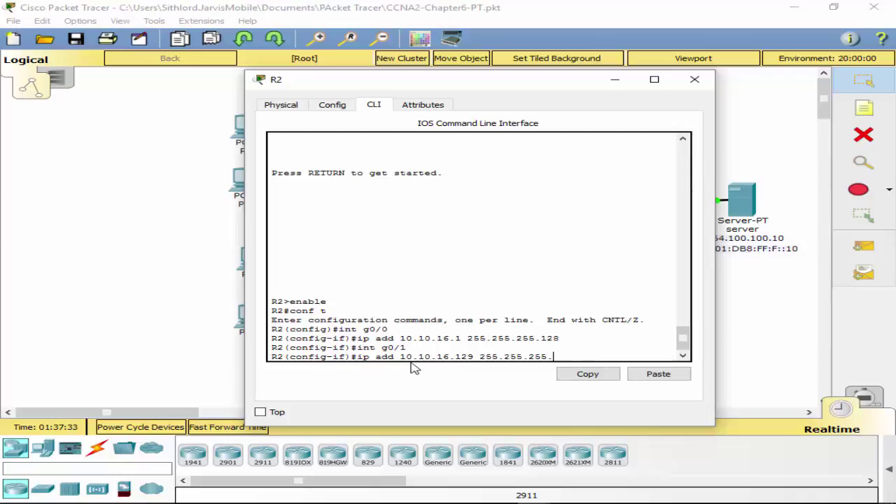
pyautogui.write('128')
pyautogui.press('Return')
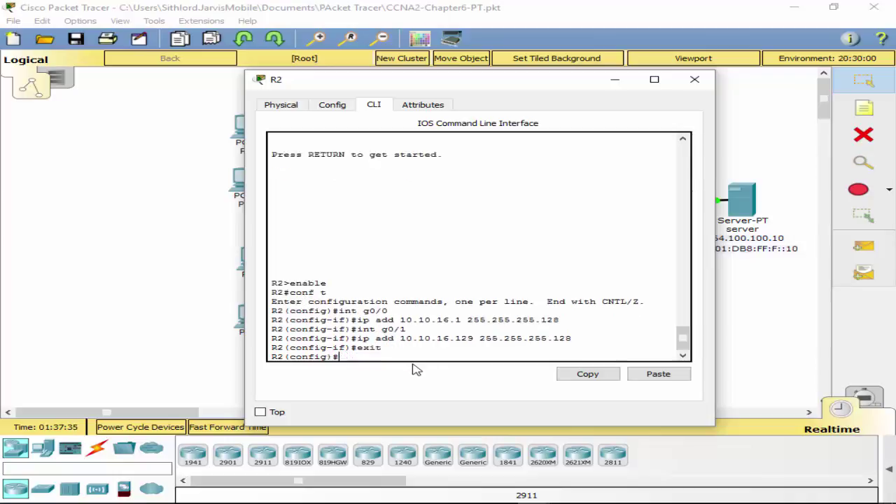
# Exit interface mode and save R2's configuration with wr.
pyautogui.write('exit')
pyautogui.press('Return')
pyautogui.write('wr')
pyautogui.press('Return')
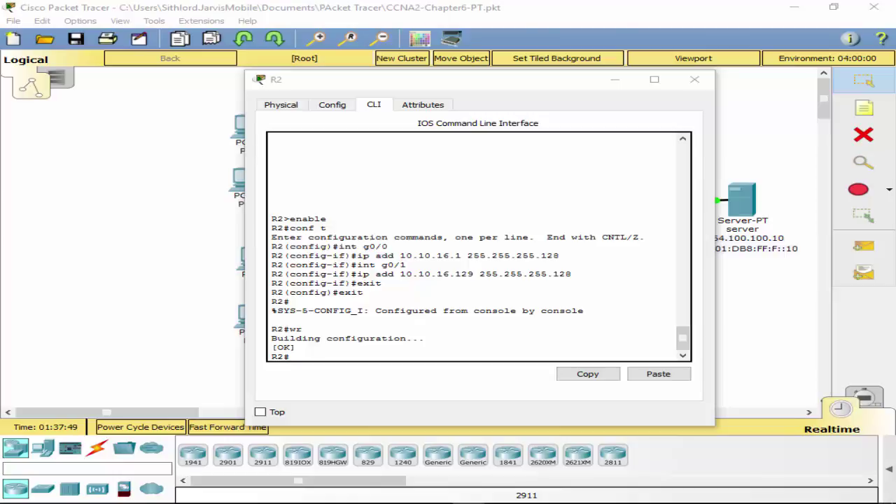
# Enter global configuration on R2 and check its CDP neighbours.
pyautogui.moveTo(508, 82); pyautogui.dragTo(586, 315)
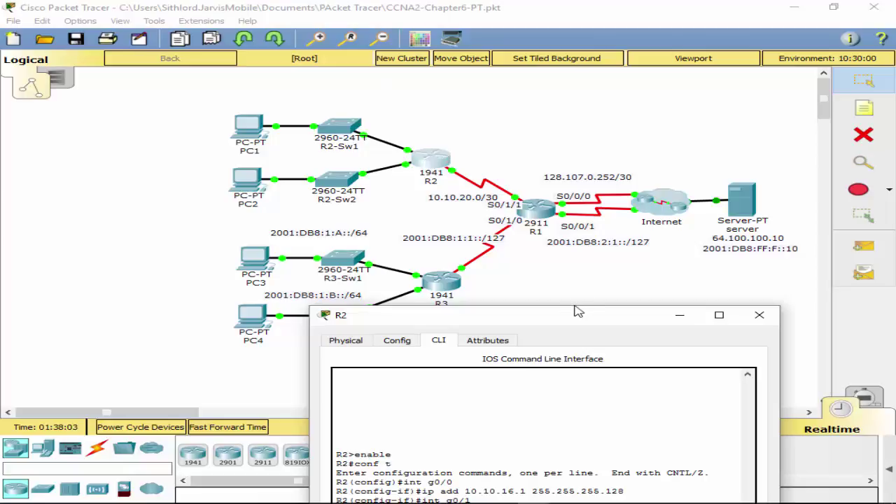
pyautogui.moveTo(570, 319); pyautogui.dragTo(572, 117)
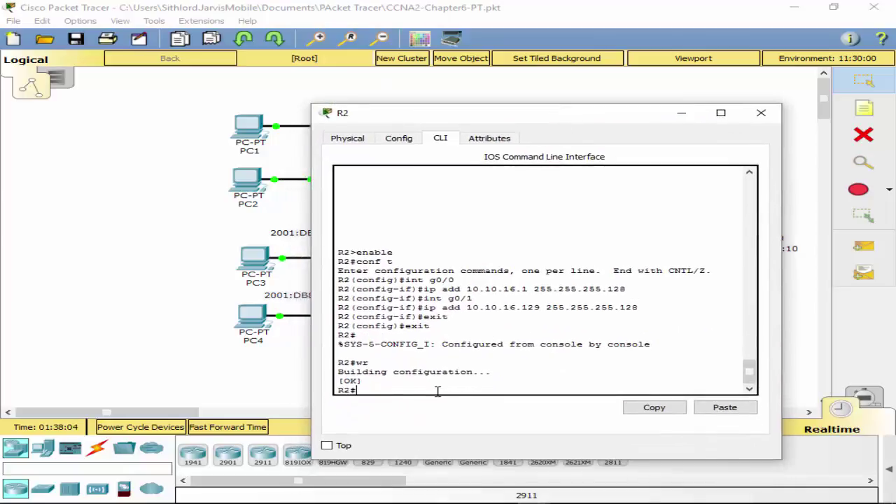
pyautogui.write('onf t')
pyautogui.press('Return')
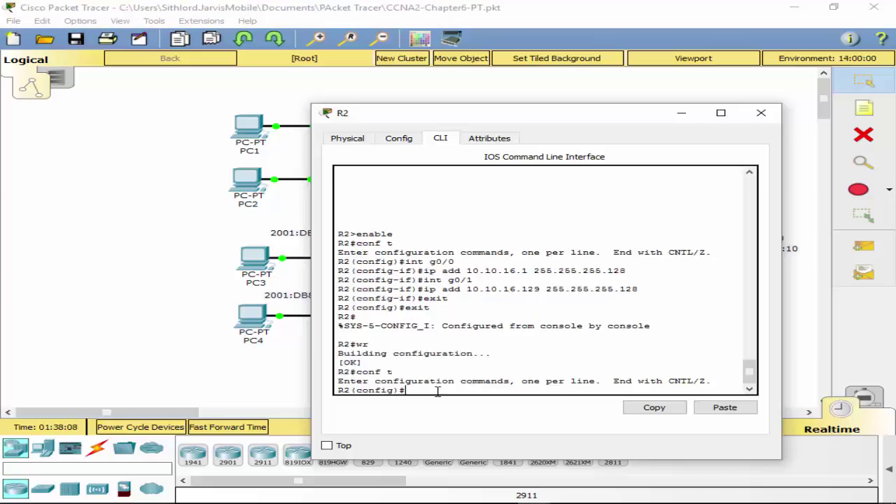
pyautogui.write('do sh cdp ne')
pyautogui.press('Return')
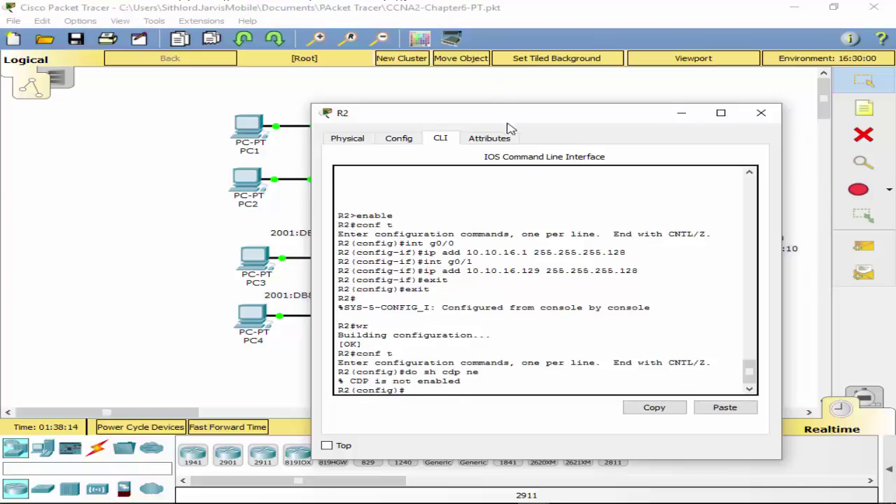
# List R2's connected networks and add default route 0.0.0.0 0.0.0.0 via 10.10.20.1.
pyautogui.moveTo(506, 120); pyautogui.dragTo(302, 114)
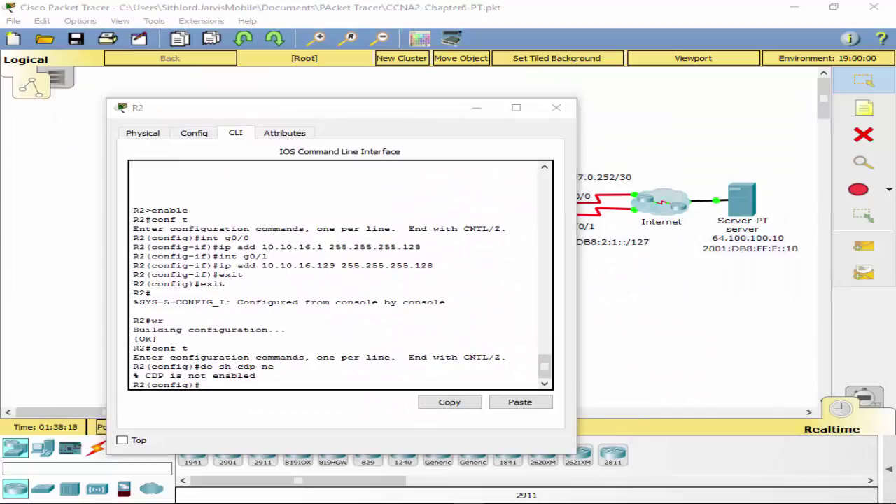
pyautogui.moveTo(327, 115); pyautogui.dragTo(343, 145)
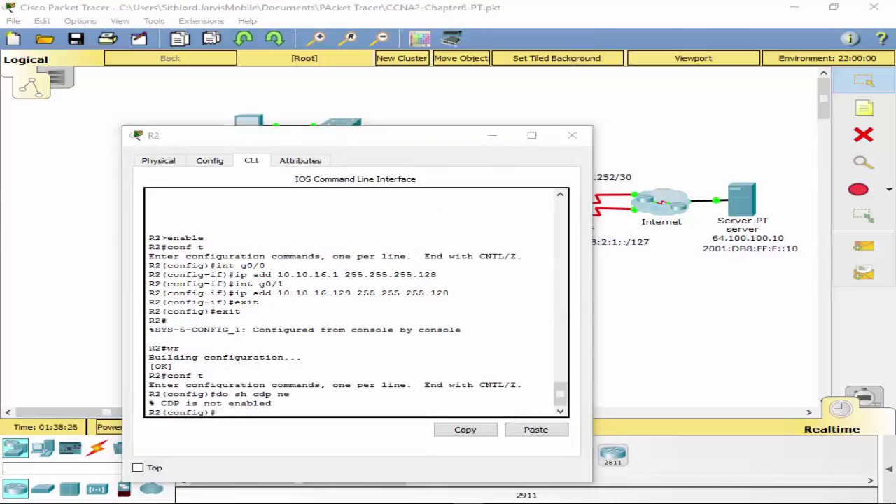
pyautogui.click(271, 412)
pyautogui.write('do sh')
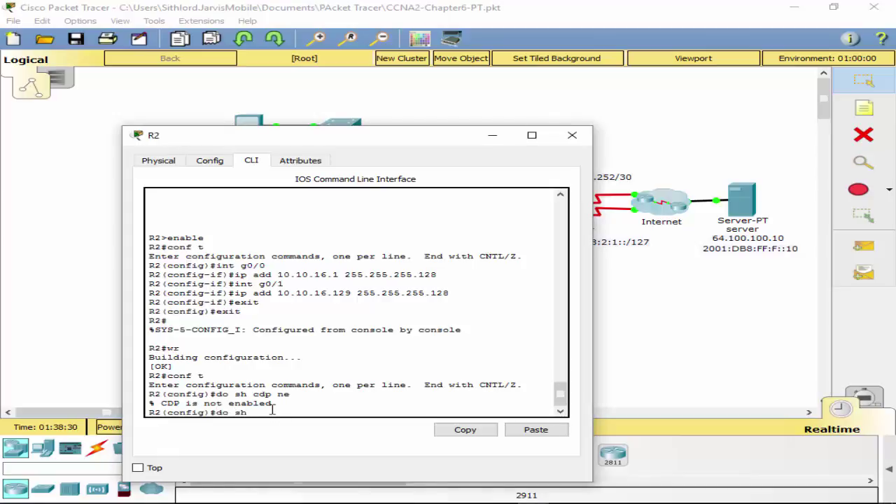
pyautogui.write(' ip route con')
pyautogui.press('Return')
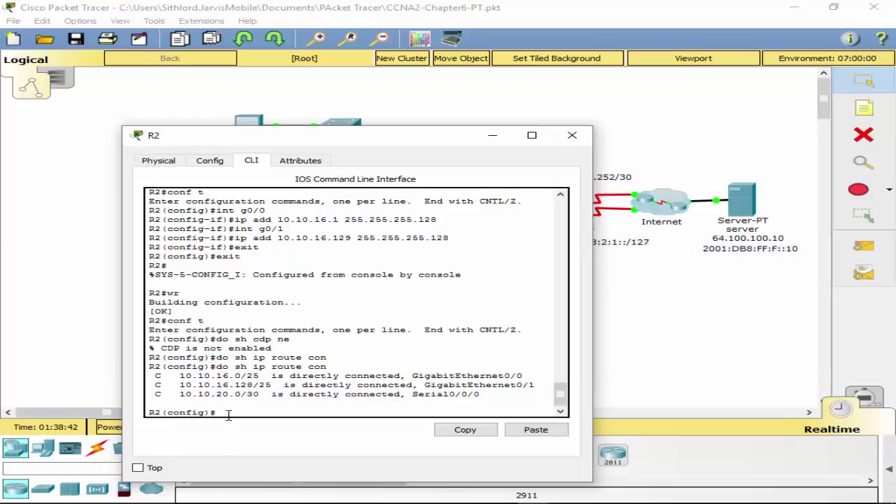
pyautogui.write('ip route 0.0.0.0 0.0.0.0')
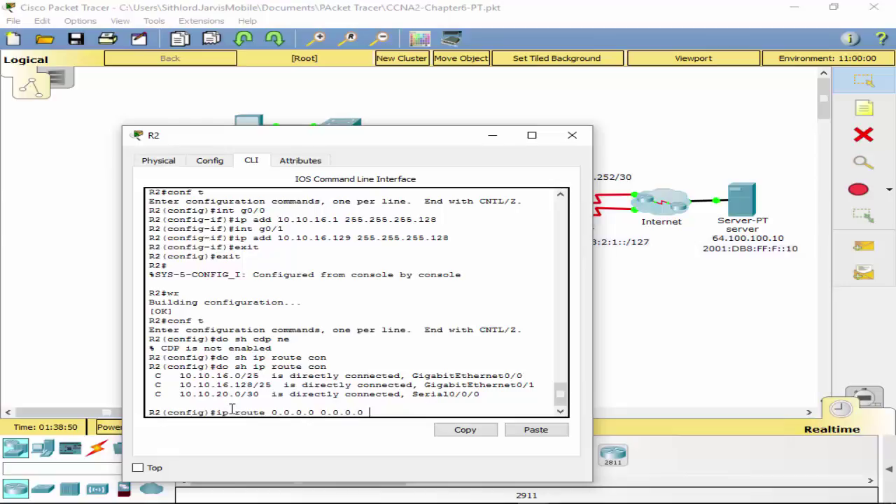
pyautogui.write(' 10.10.20.1')
pyautogui.press('Return')
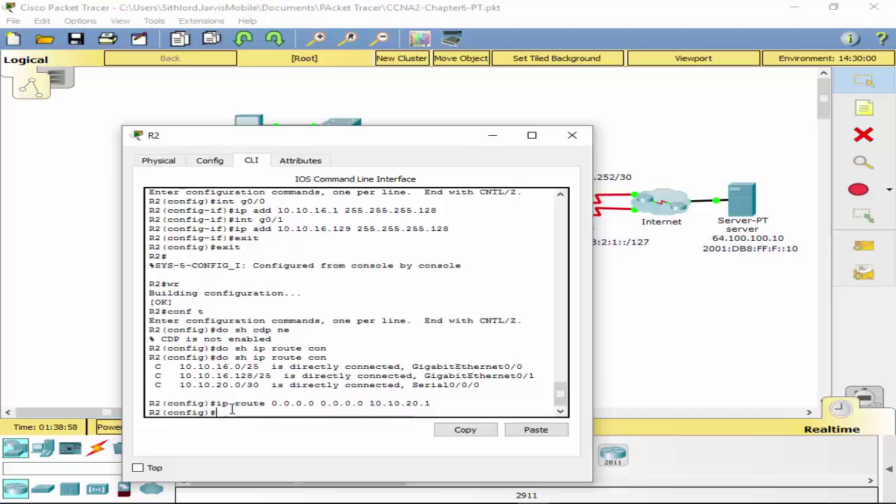
# Rearrange R2's console window so both the topology and the prompt are visible.
pyautogui.write('e')
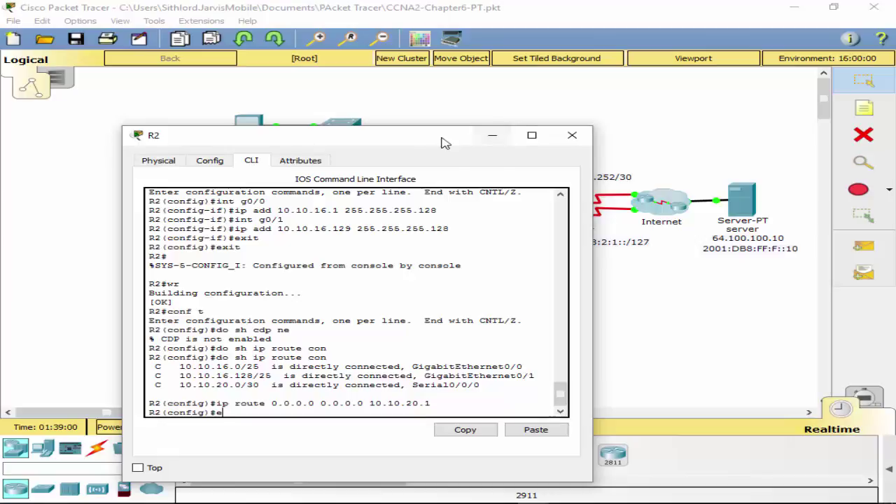
pyautogui.moveTo(443, 142); pyautogui.dragTo(895, 175)
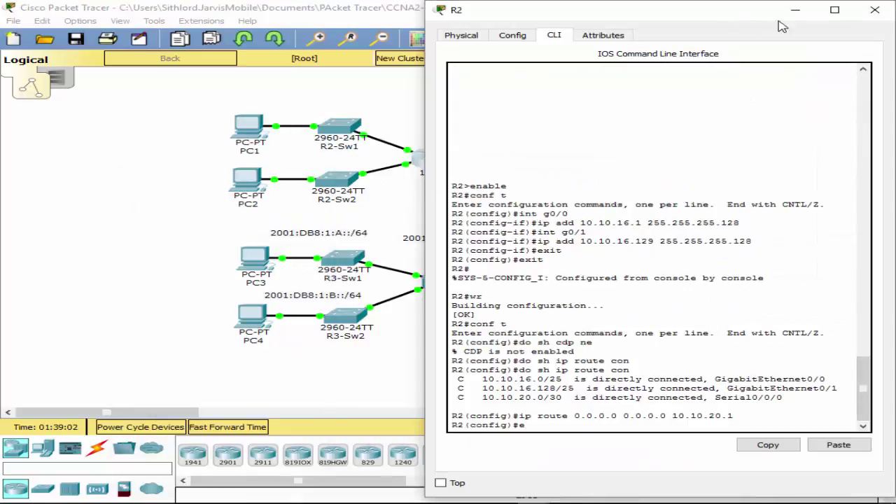
pyautogui.click(834, 9)
pyautogui.click(833, 8)
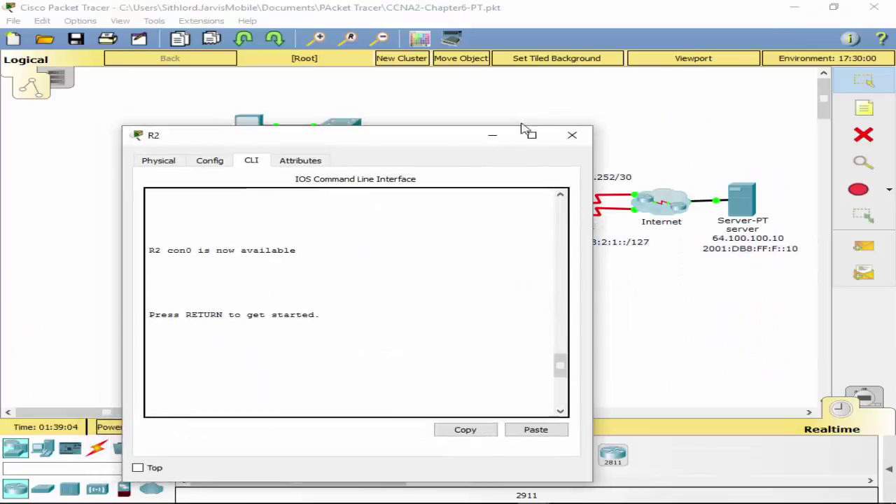
pyautogui.moveTo(425, 141); pyautogui.dragTo(555, 274)
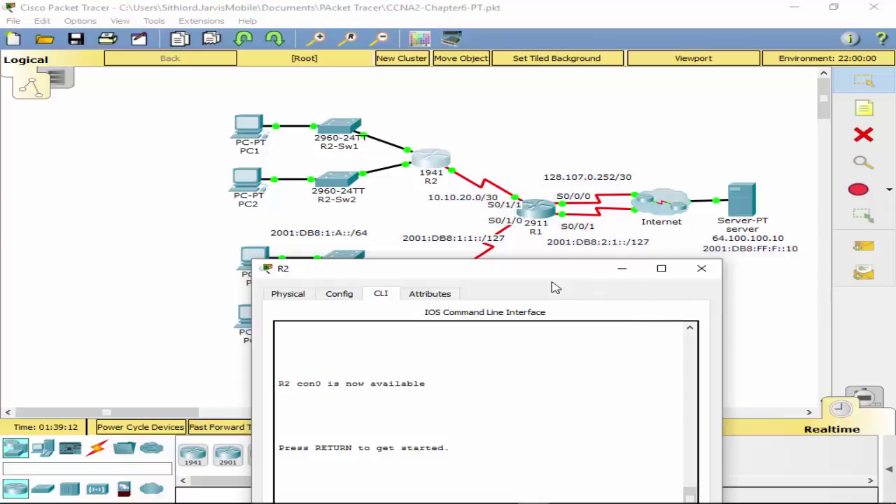
pyautogui.moveTo(553, 286); pyautogui.dragTo(553, 133)
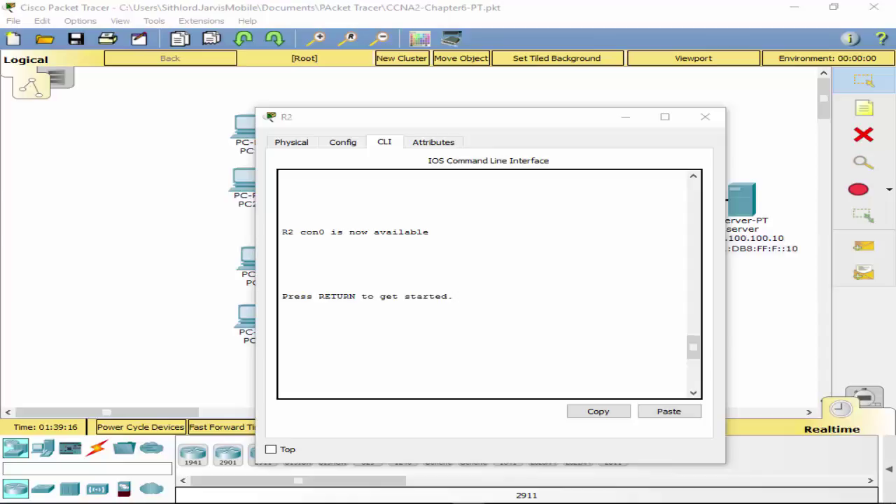
pyautogui.click(490, 278)
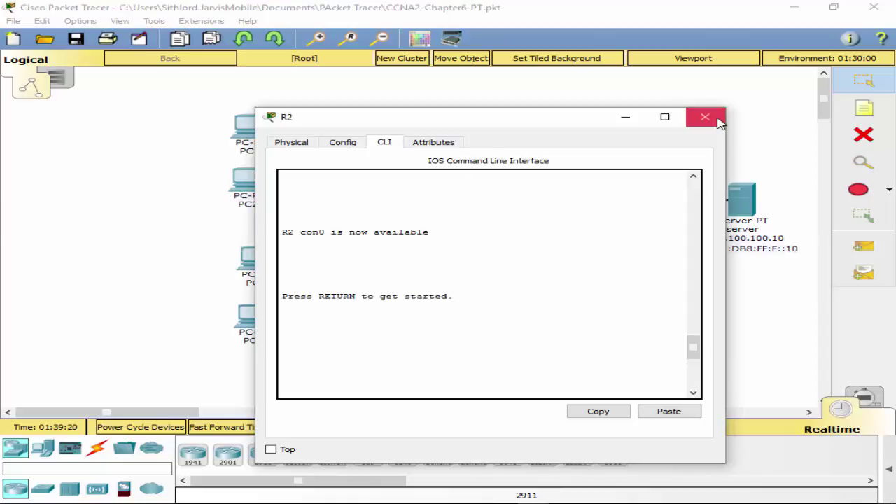
# Exit configuration mode, save R2 with wr, close its window, and nudge R1 slightly.
pyautogui.write('exit')
pyautogui.press('Return')
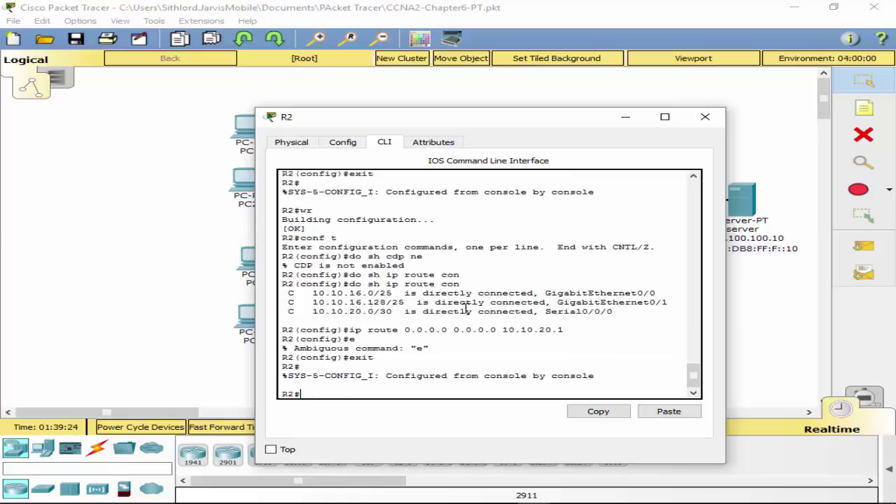
pyautogui.write('wr')
pyautogui.press('Return')
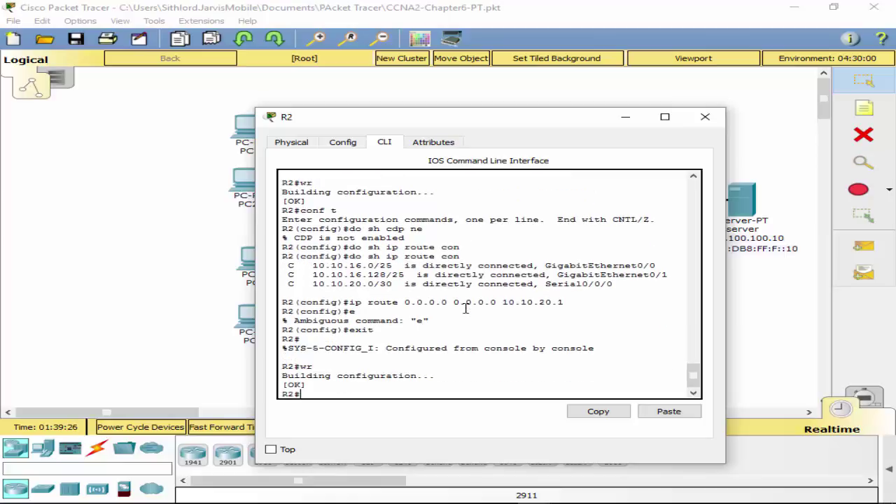
pyautogui.click(706, 118)
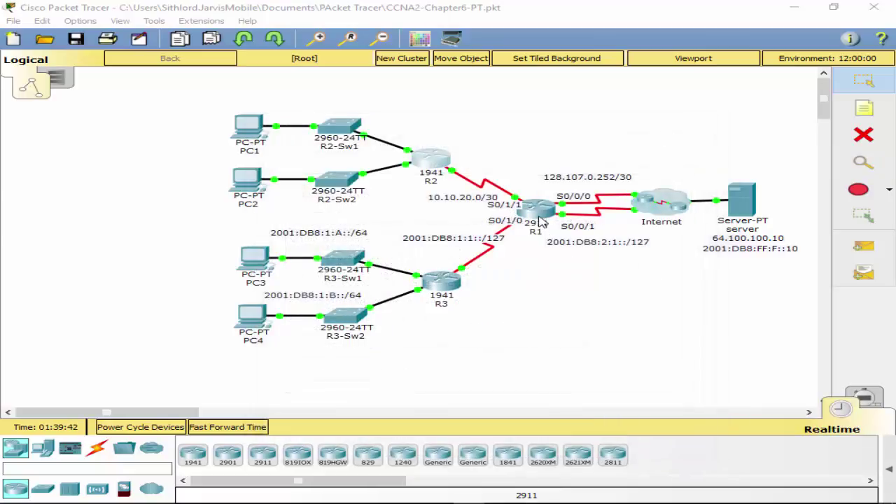
pyautogui.click(539, 220)
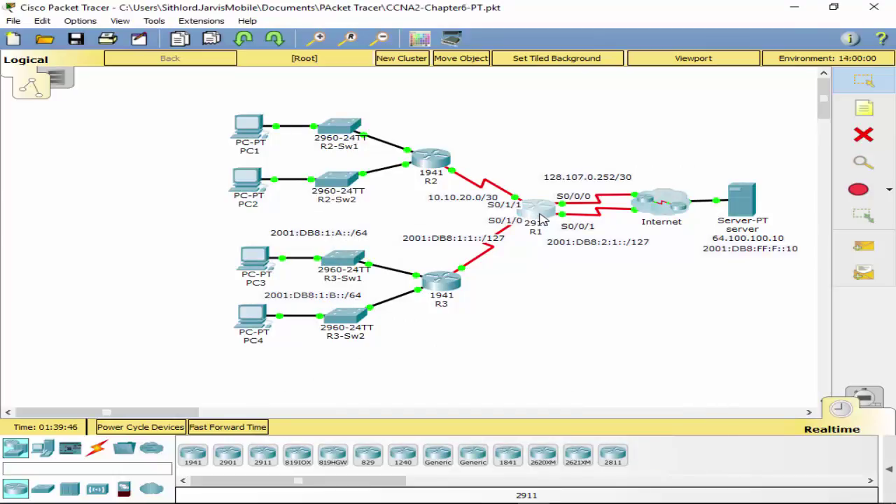
pyautogui.moveTo(539, 221); pyautogui.dragTo(545, 218)
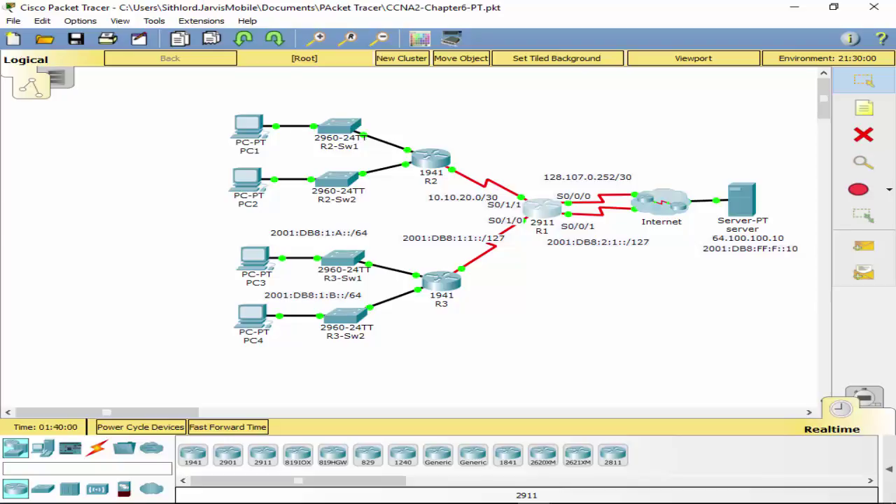
# Open R1's console and enter global configuration mode with 'conf t'.
pyautogui.click(546, 210)
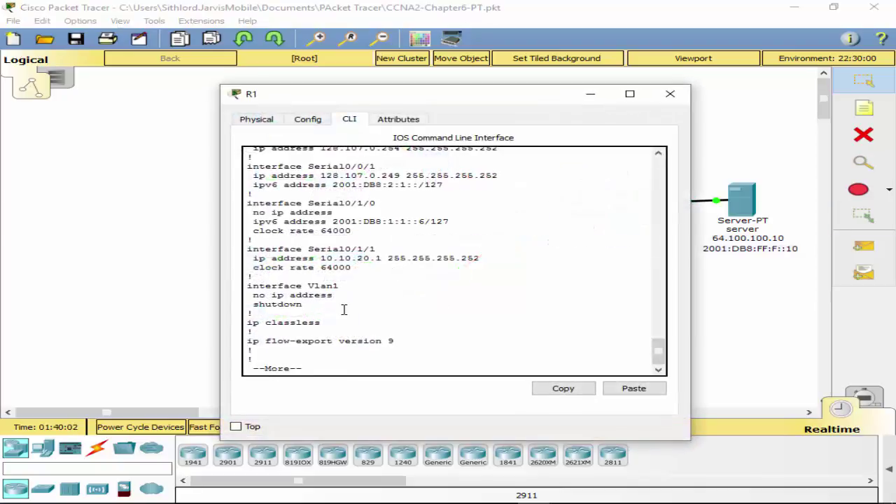
pyautogui.press('space')
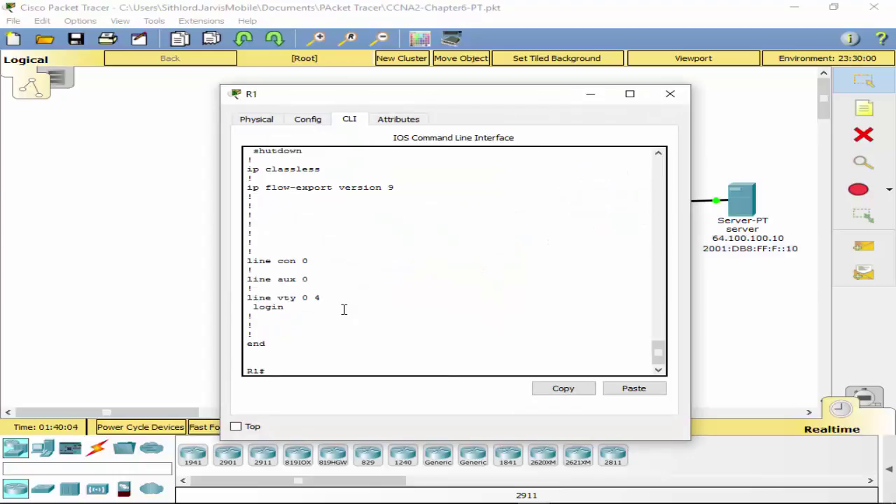
pyautogui.write('conf t')
pyautogui.press('Return')
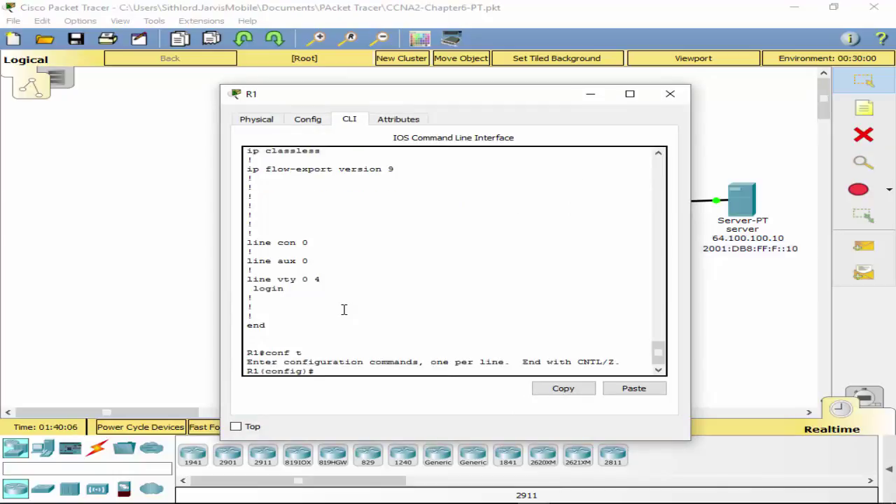
# Add the IPv4 default route 0.0.0.0 0.0.0.0 out s0/0/0 on R1, correcting the rejected command.
pyautogui.write('ip 0/')
pyautogui.press('BackSpace')
pyautogui.press('BackSpace')
pyautogui.write('0/')
pyautogui.press('BackSpace')
pyautogui.press('BackSpace')
pyautogui.write('.0.0.09 0.0.0.0 s0/0/')
pyautogui.press('Return')
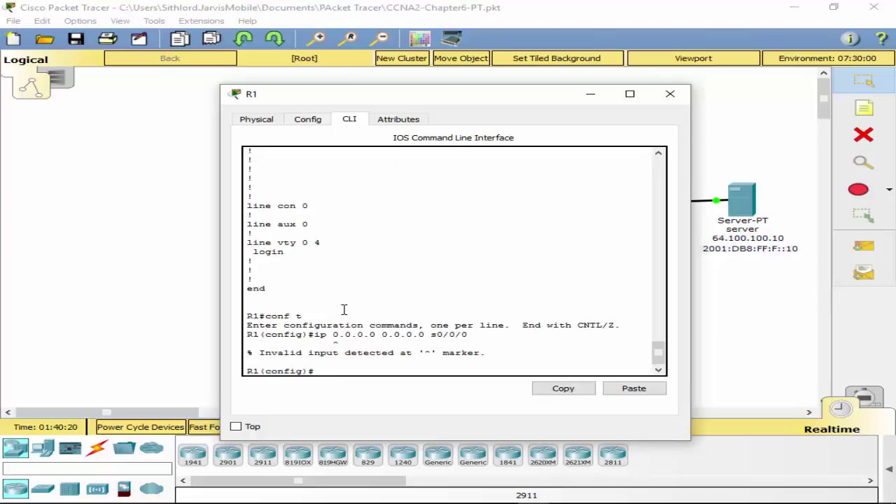
pyautogui.press('Up')
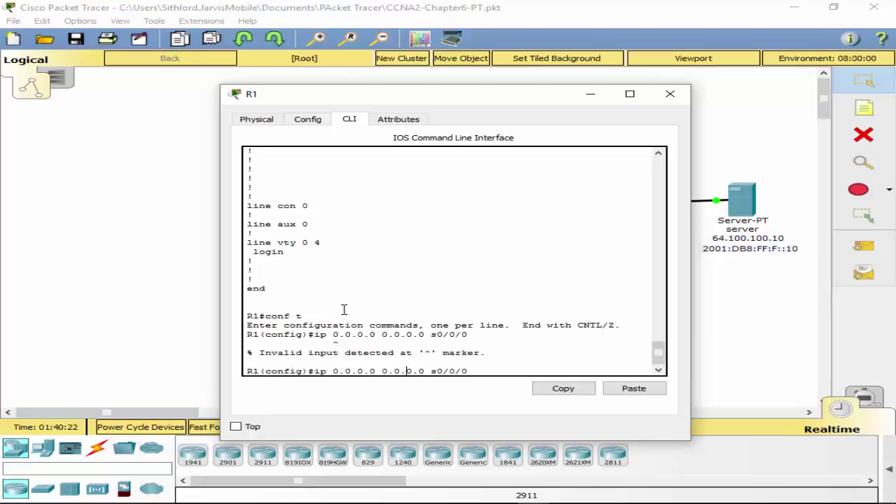
pyautogui.press('Left')
pyautogui.press('Left')
pyautogui.press('Left')
pyautogui.press('Left')
pyautogui.press('Left')
pyautogui.press('Left')
pyautogui.press('Left')
pyautogui.press('Left')
pyautogui.press('Left')
pyautogui.press('Left')
pyautogui.press('Left')
pyautogui.press('Left')
pyautogui.press('Left')
pyautogui.press('Left')
pyautogui.press('Left')
pyautogui.press('Left')
pyautogui.press('Left')
pyautogui.press('Left')
pyautogui.press('Left')
pyautogui.press('Left')
pyautogui.write('route')
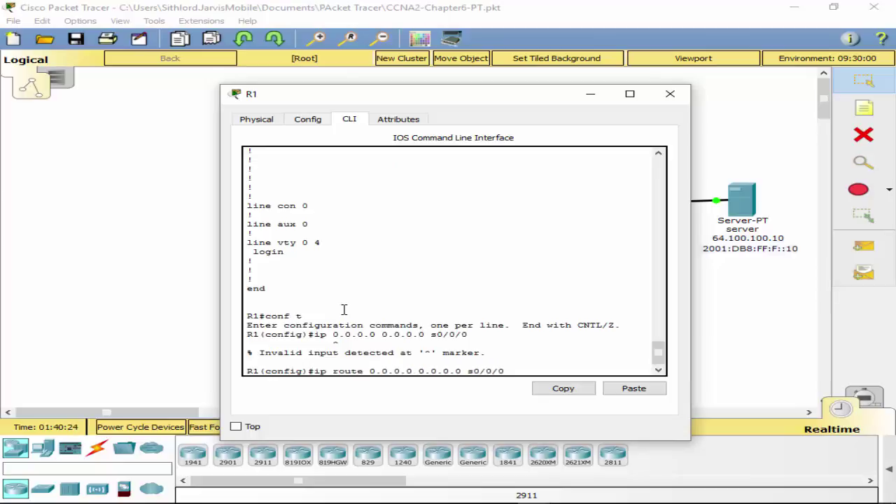
pyautogui.press('Return')
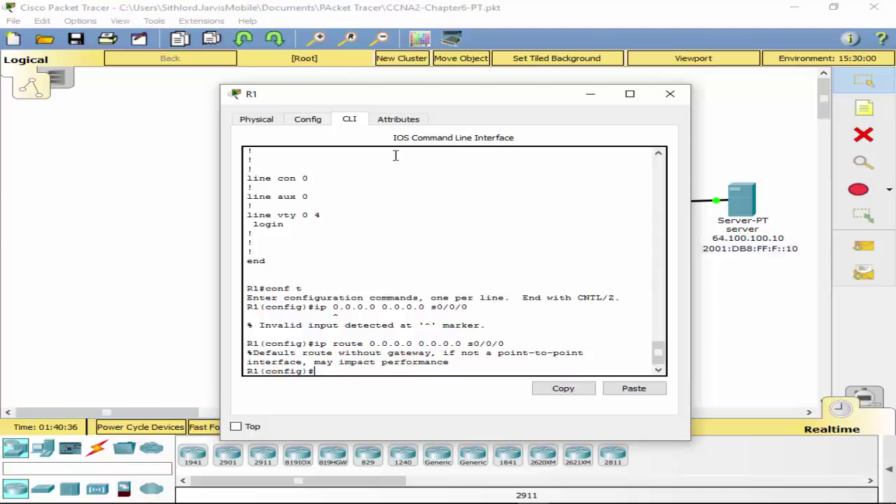
pyautogui.moveTo(448, 100); pyautogui.dragTo(895, 294)
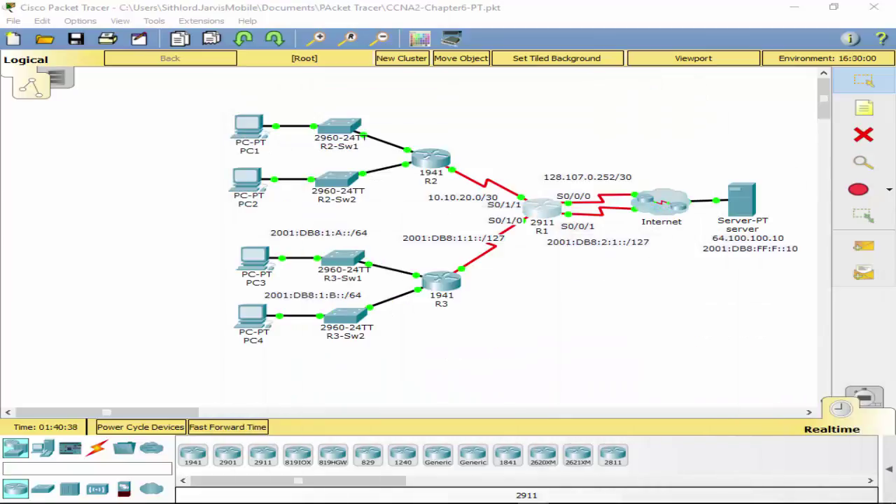
pyautogui.hotkey('alt', 'F4')
pyautogui.hotkey('alt', 'Tab')
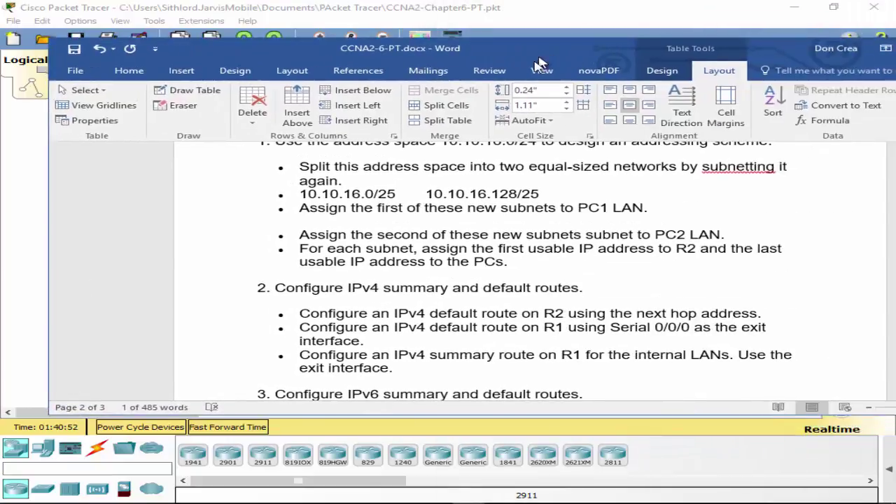
pyautogui.scroll(4, 584, 260)
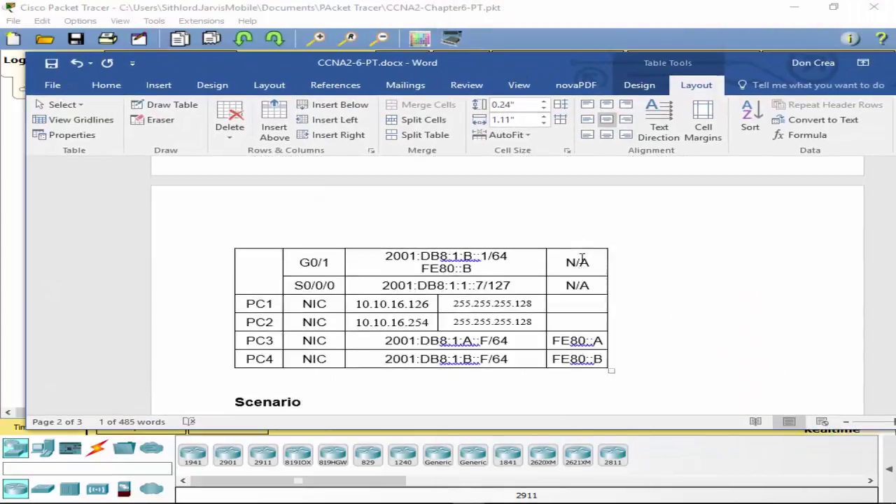
pyautogui.scroll(4, 582, 259)
pyautogui.scroll(-4, 540, 310)
pyautogui.scroll(-2, 539, 313)
pyautogui.scroll(6, 544, 250)
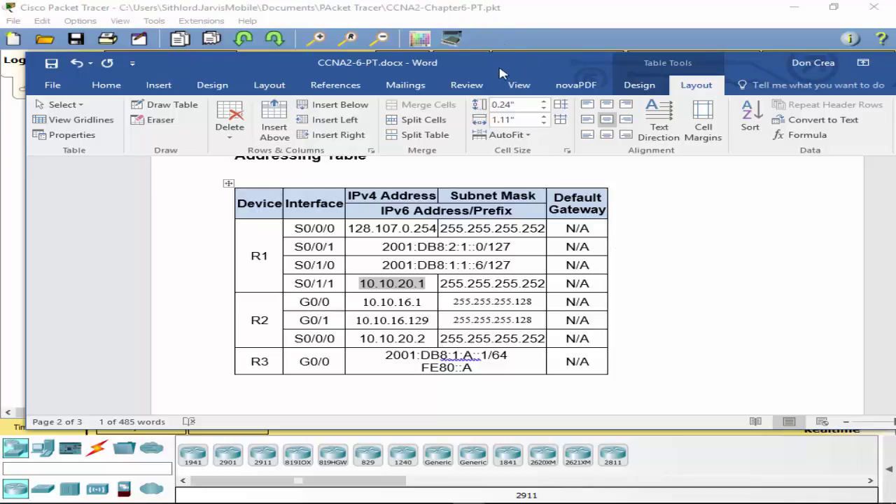
pyautogui.press('super+Down')
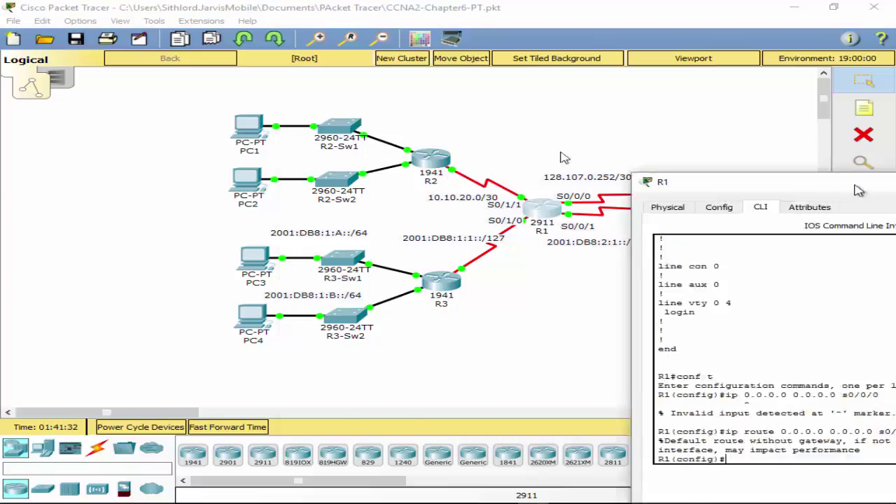
# On R1, enter the static summary route 10.10.16.0 255.255.255.0 out S0/1/1.
pyautogui.click(542, 207)
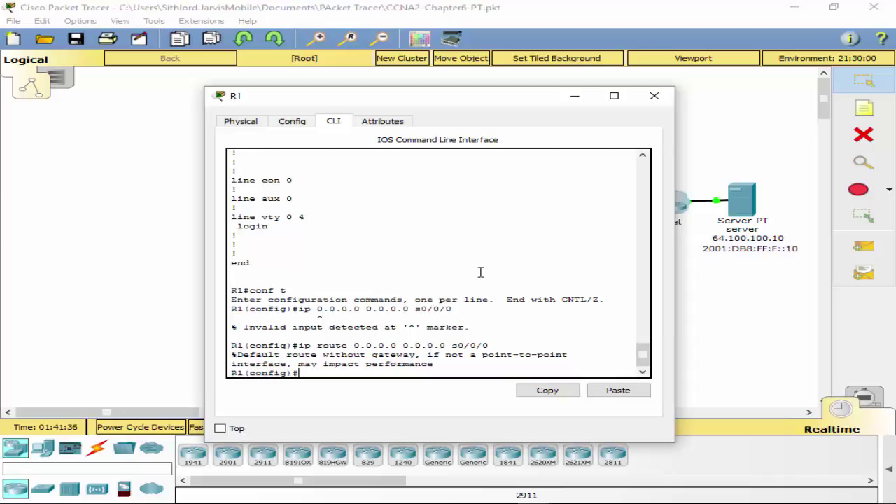
pyautogui.write('ip route 10.10.1')
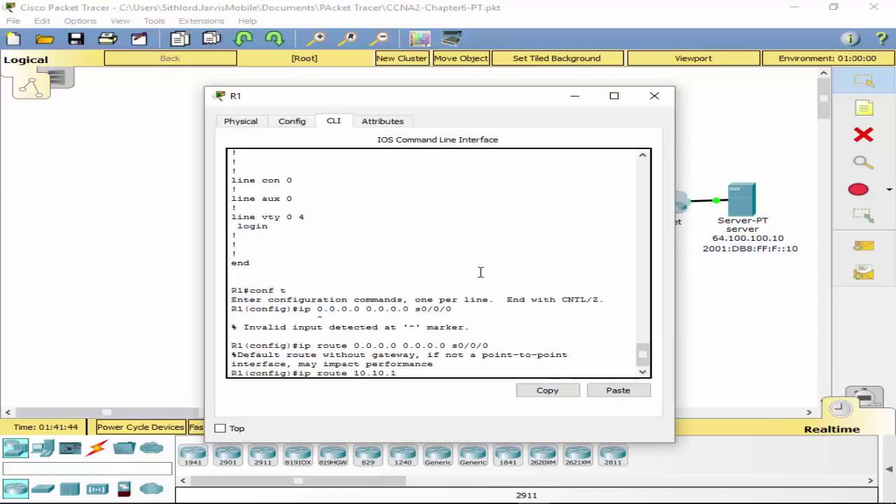
pyautogui.write('6.0 255.255.255.0')
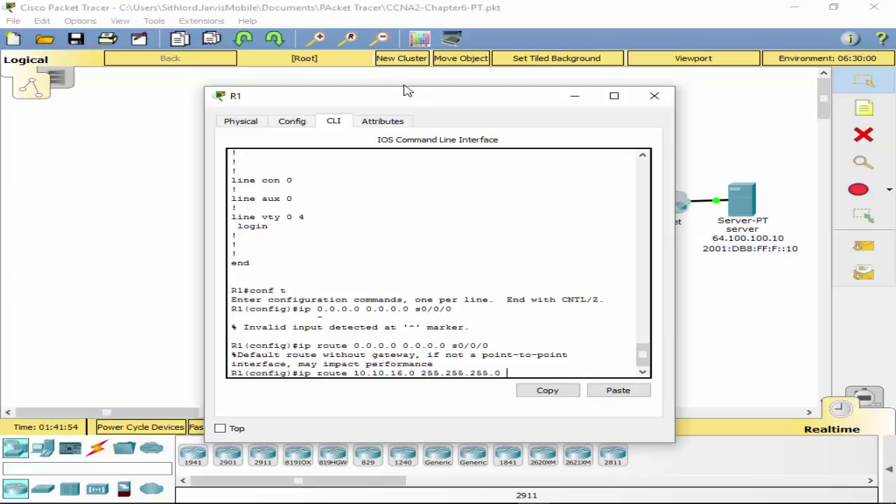
pyautogui.moveTo(413, 101); pyautogui.dragTo(548, 234)
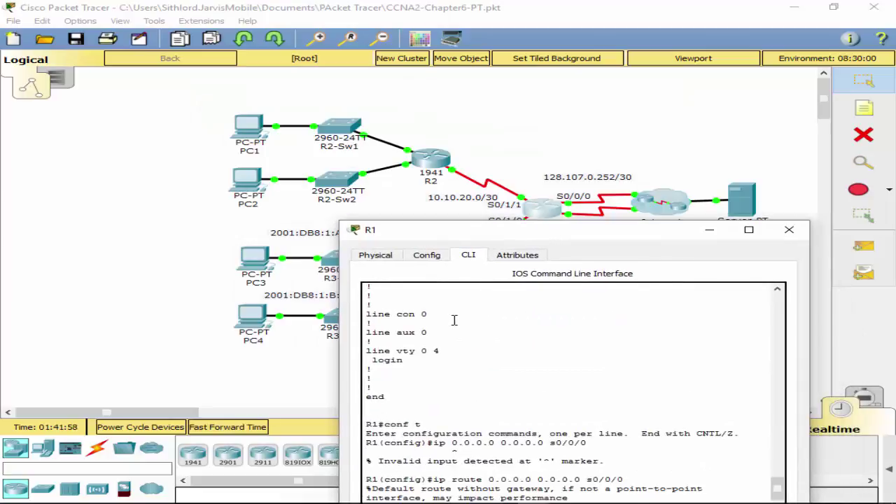
pyautogui.moveTo(555, 239); pyautogui.dragTo(529, 95)
pyautogui.press('Return')
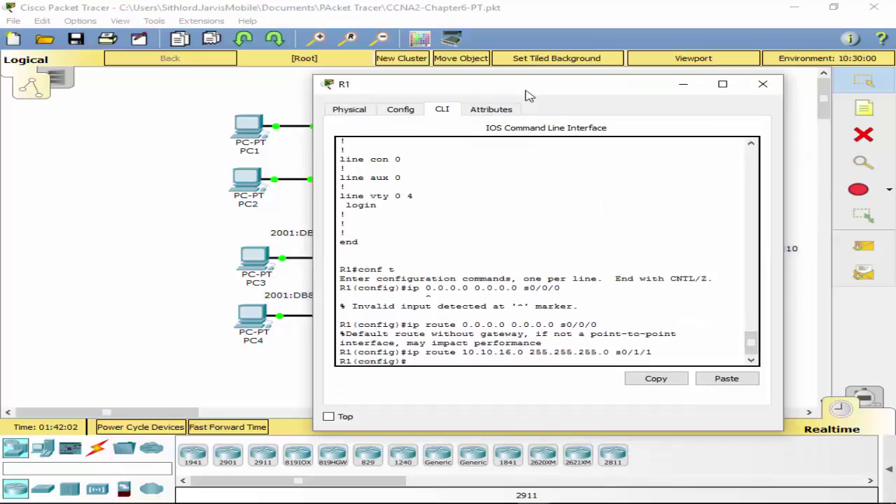
pyautogui.moveTo(477, 86); pyautogui.dragTo(535, 110)
# Exit configuration mode on R1 back to the privileged prompt.
pyautogui.write('exit')
pyautogui.press('Return')
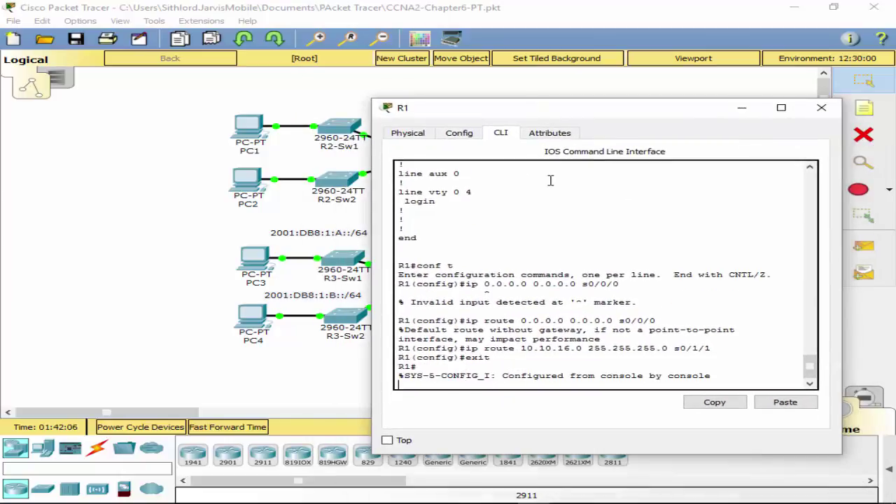
pyautogui.press('Return')
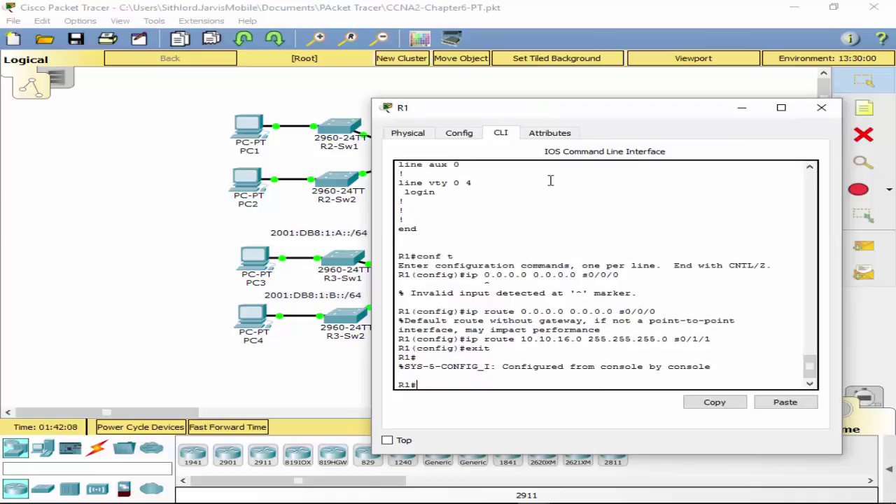
pyautogui.hotkey('alt', 'Tab')
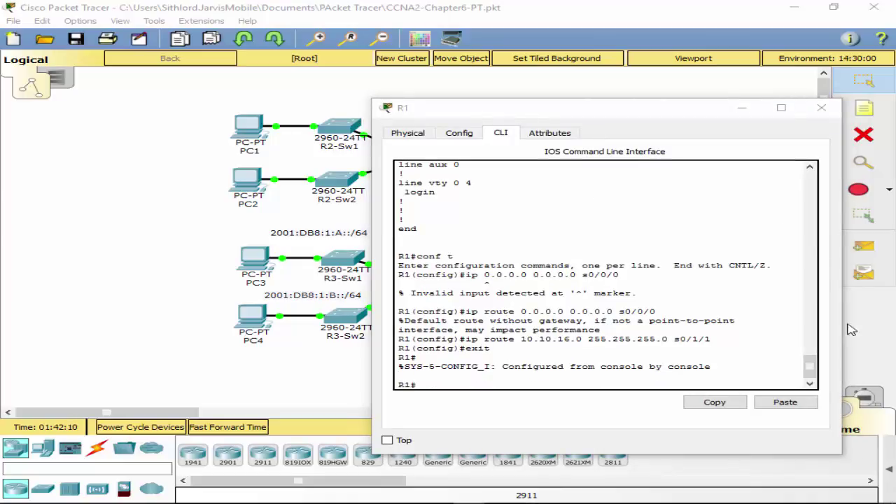
pyautogui.click(497, 371)
# Ping 10.10.16.254 and 10.10.16.126 from R1, both succeeding at 80 percent.
pyautogui.write('ping 10.10.16.254')
pyautogui.press('Return')
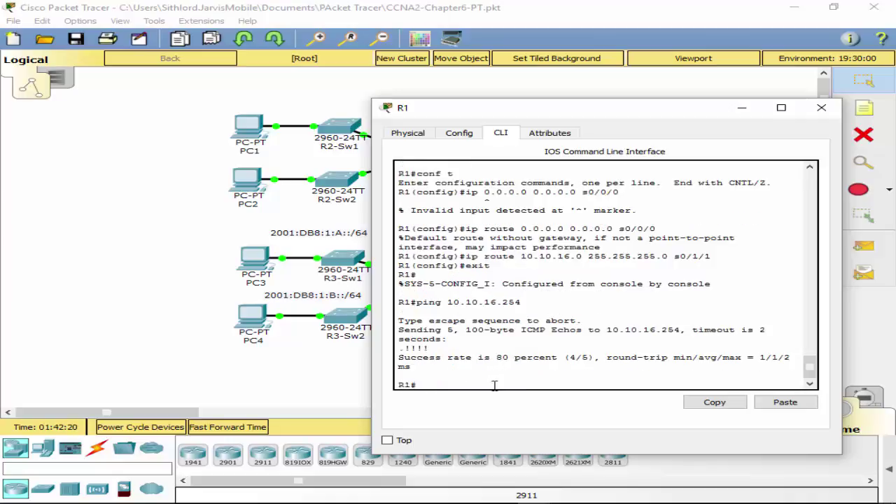
pyautogui.press('Up')
pyautogui.press('BackSpace')
pyautogui.press('BackSpace')
pyautogui.press('BackSpace')
pyautogui.write('126')
pyautogui.press('Return')
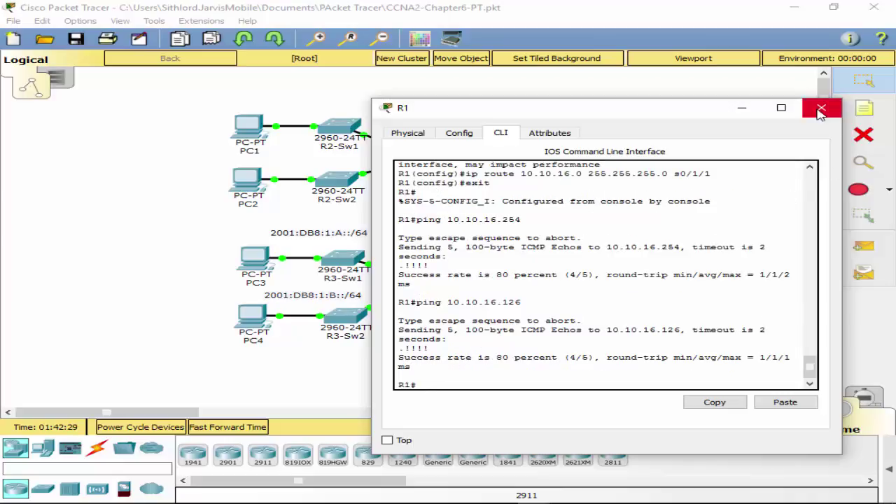
pyautogui.moveTo(599, 113); pyautogui.dragTo(565, 256)
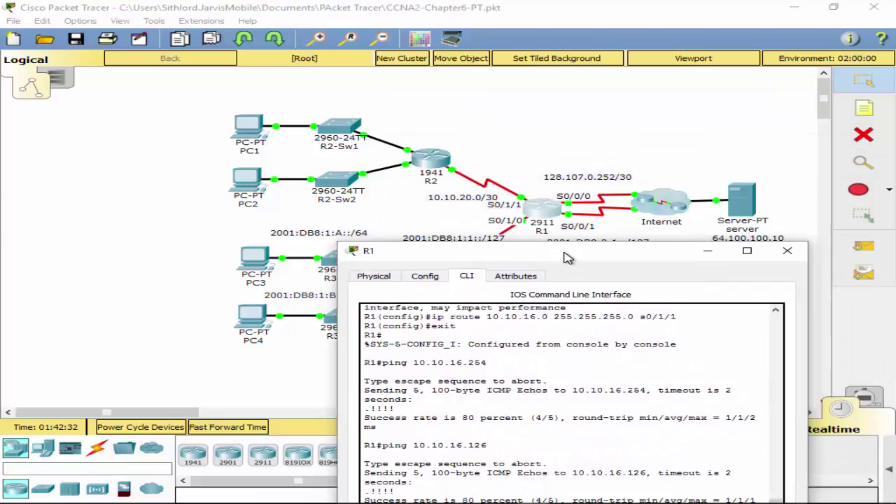
# From PC1's command prompt, ping the server at 64.100.100.10, then close PC1's windows.
pyautogui.click(787, 253)
pyautogui.click(245, 138)
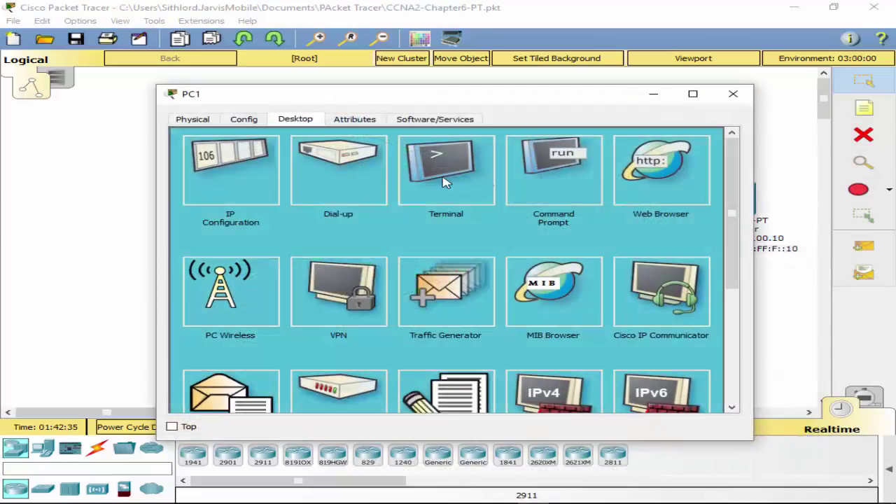
pyautogui.click(550, 181)
pyautogui.moveTo(522, 98); pyautogui.dragTo(571, 251)
pyautogui.write('ping')
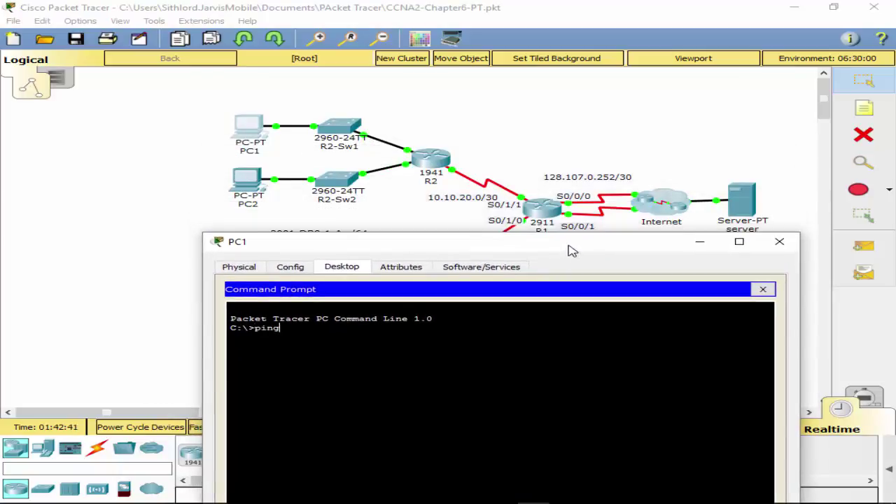
pyautogui.moveTo(582, 246); pyautogui.dragTo(585, 276)
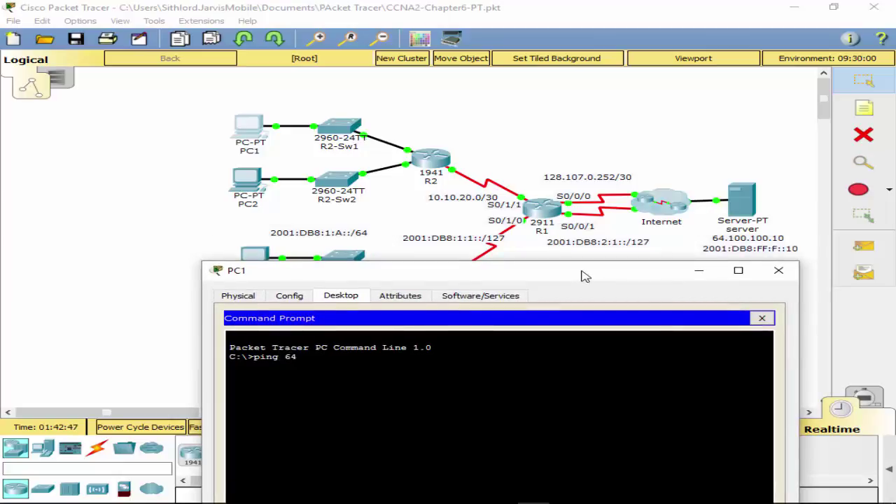
pyautogui.write('64.100.')
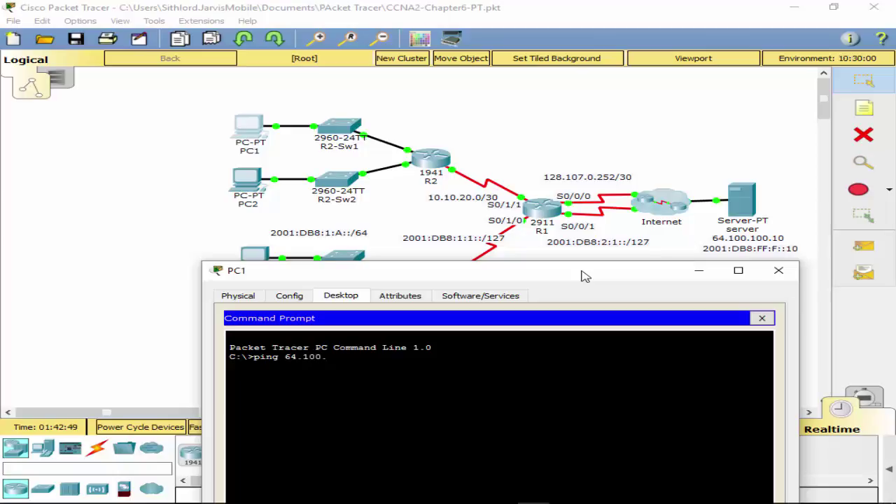
pyautogui.write('10')
pyautogui.press('Return')
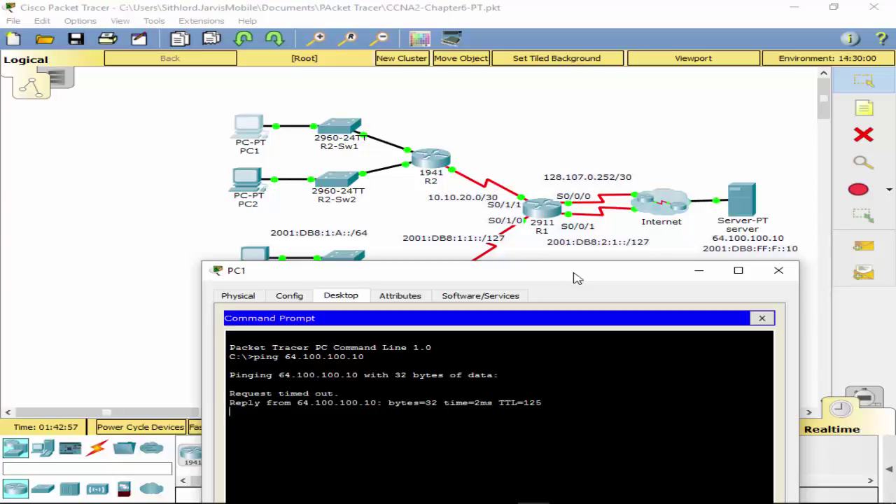
pyautogui.click(762, 318)
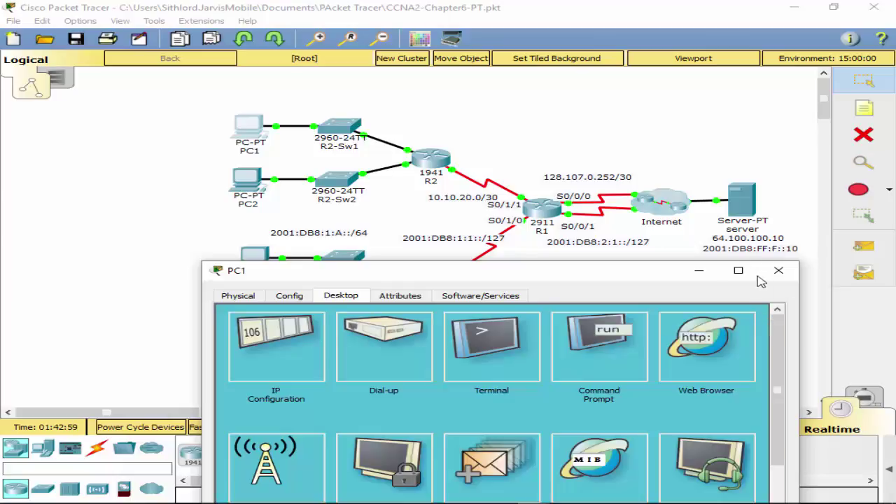
pyautogui.moveTo(562, 272); pyautogui.dragTo(540, 84)
pyautogui.click(754, 81)
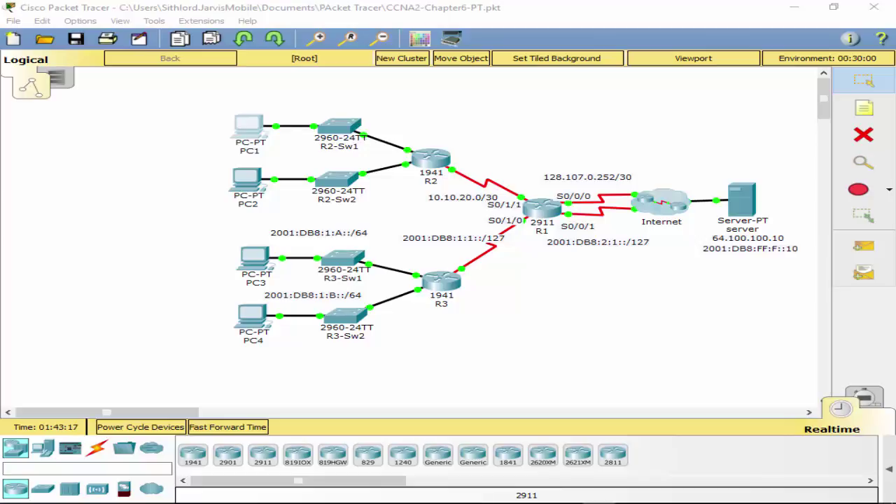
# Open R3's CLI and enter privileged, then global configuration mode.
pyautogui.click(442, 284)
pyautogui.click(349, 120)
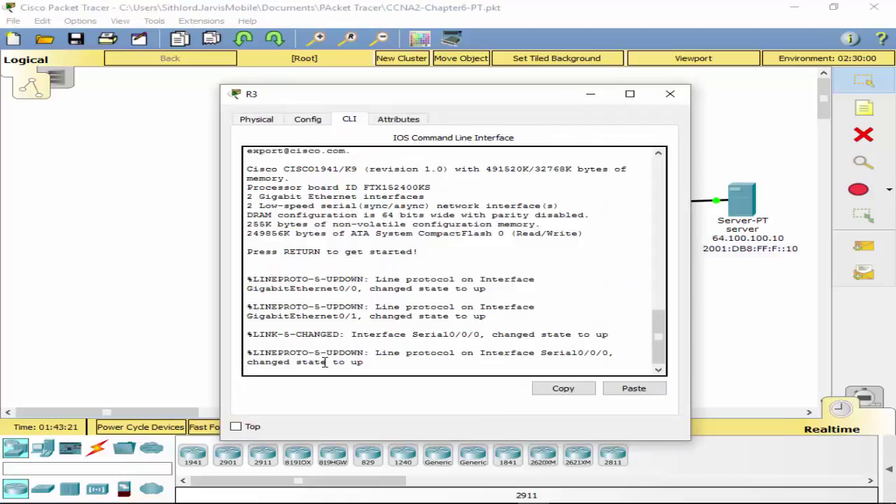
pyautogui.press('Return')
pyautogui.write('en')
pyautogui.press('Return')
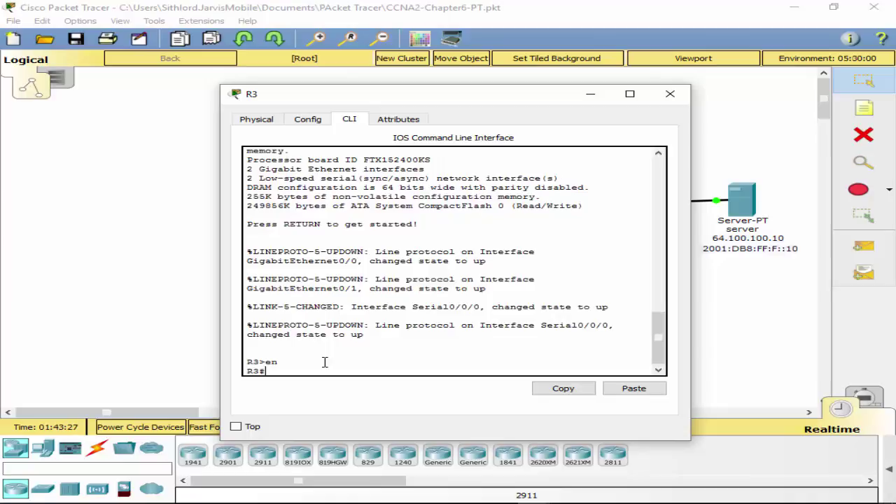
pyautogui.write('conf t')
pyautogui.press('Return')
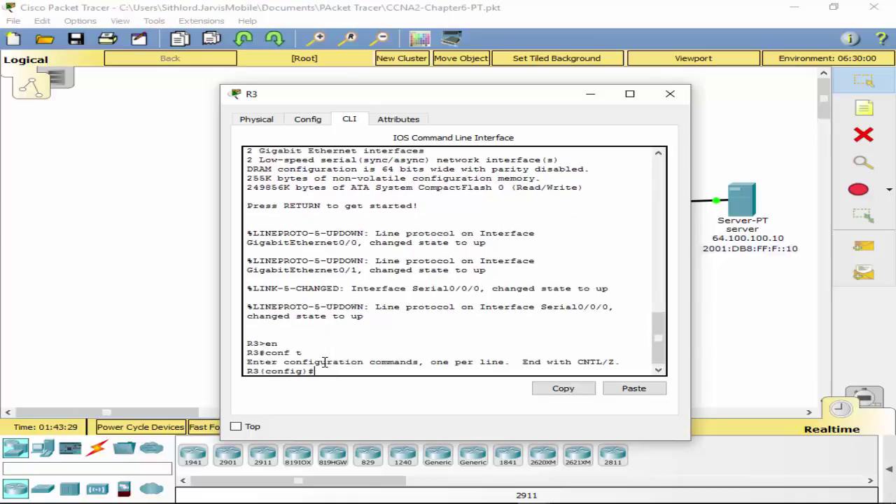
# Add the IPv6 default route ::/0 out Serial 0/0/0 on R3.
pyautogui.write('ipv6 route ::/0')
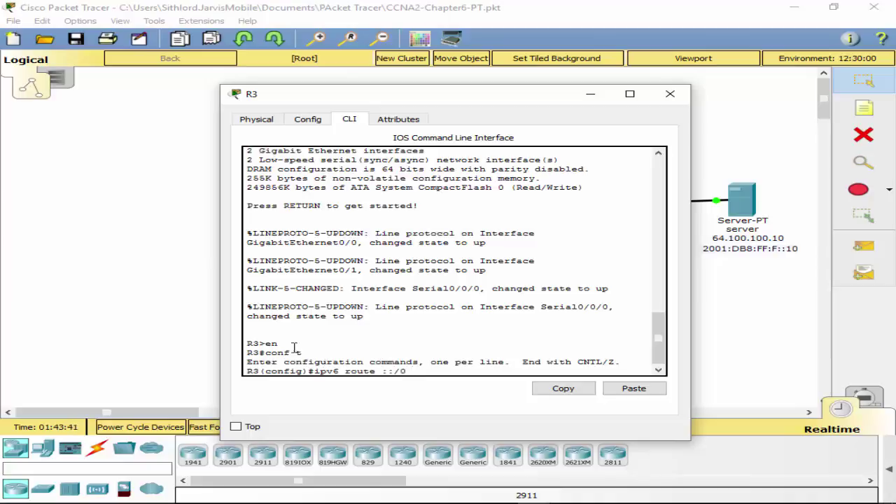
pyautogui.moveTo(510, 102); pyautogui.dragTo(534, 432)
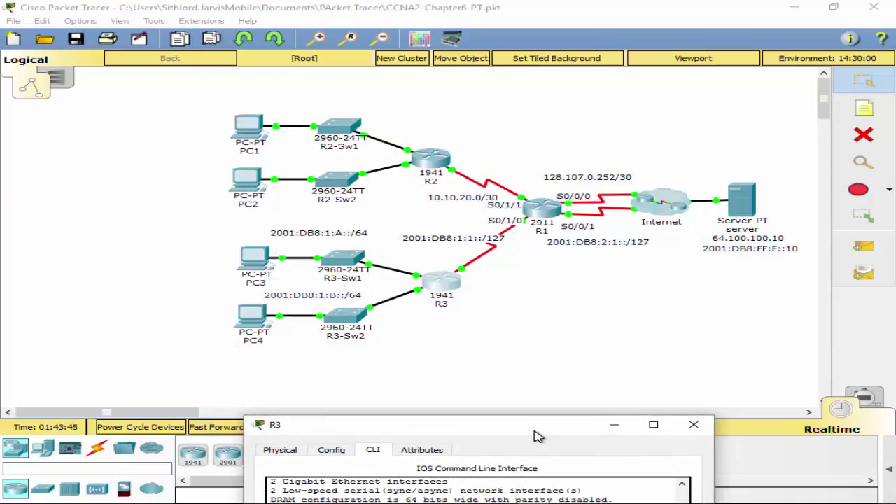
pyautogui.moveTo(534, 436); pyautogui.dragTo(644, 105)
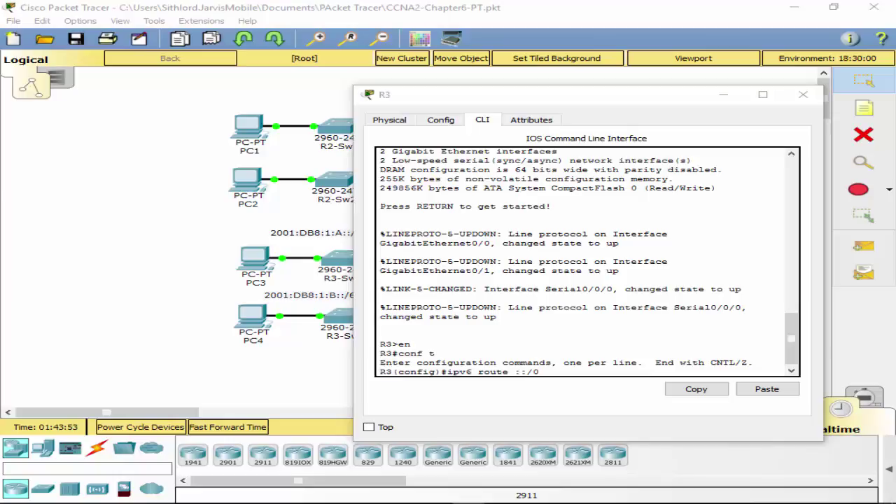
pyautogui.click(580, 372)
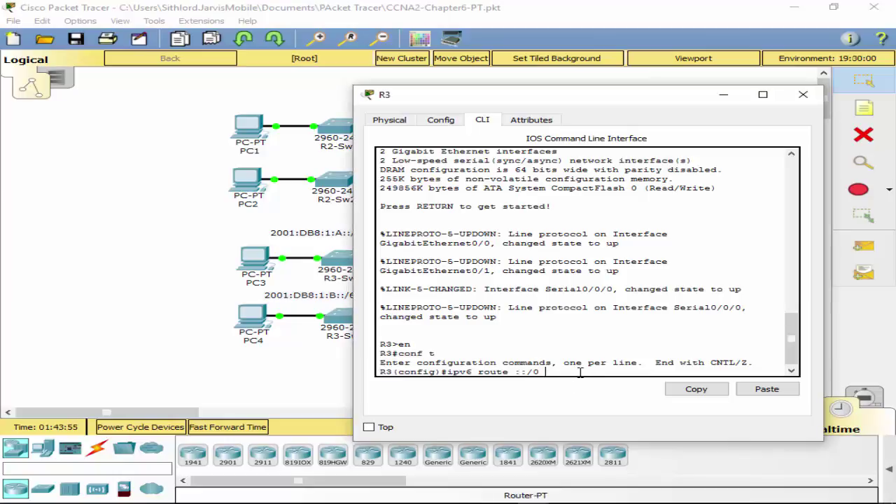
pyautogui.write('s0.')
pyautogui.write('0')
pyautogui.write('/0/0')
pyautogui.press('Return')
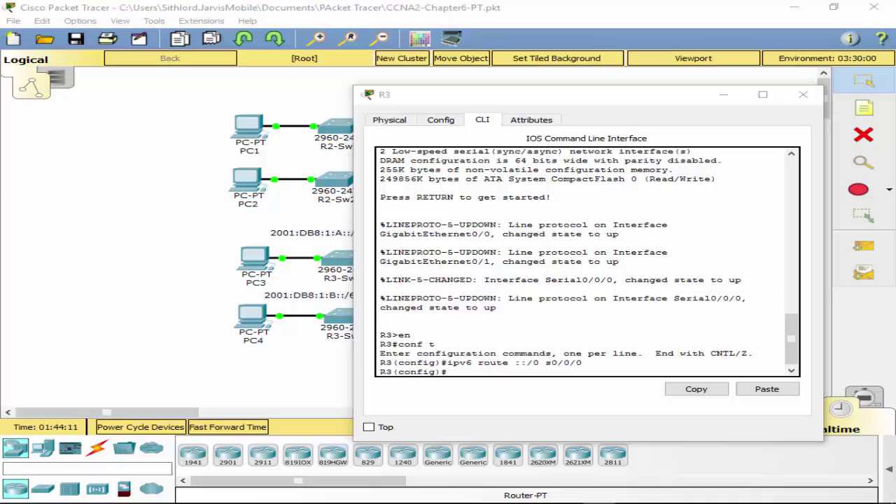
# Try entering 'ipv6 route ::/0 s0/0/1' at R1's privileged prompt.
pyautogui.click(803, 93)
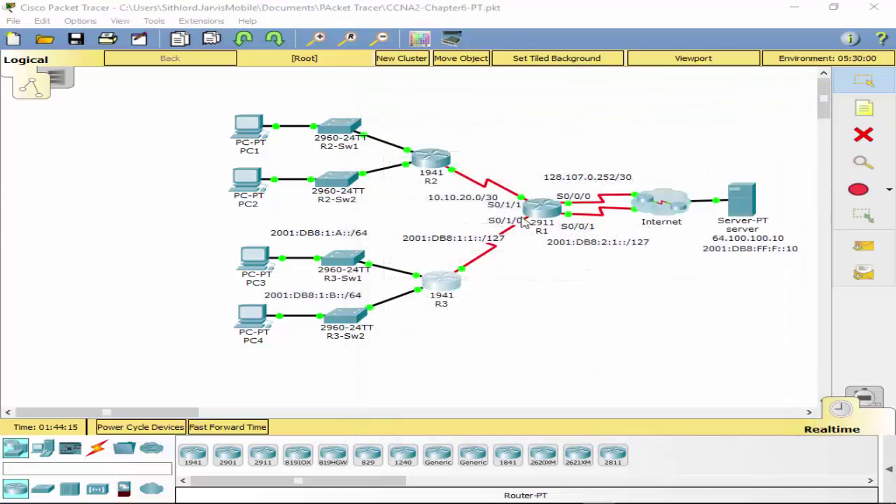
pyautogui.click(537, 210)
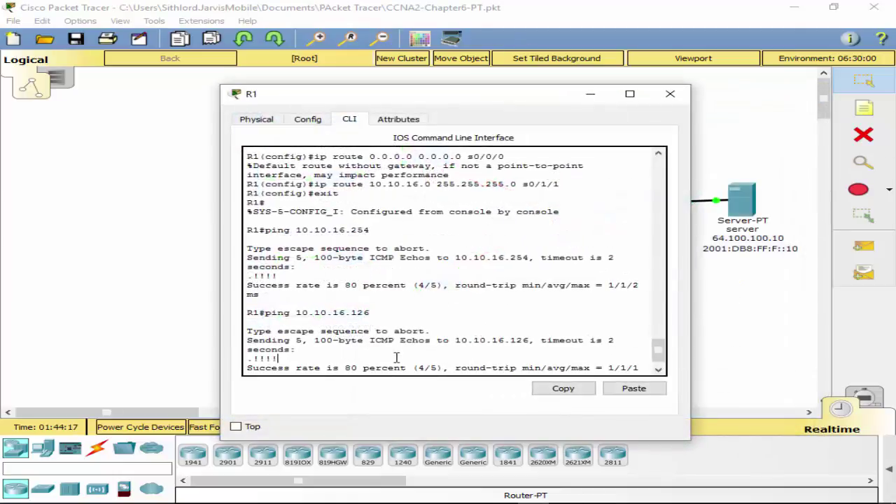
pyautogui.press('Return')
pyautogui.write('c')
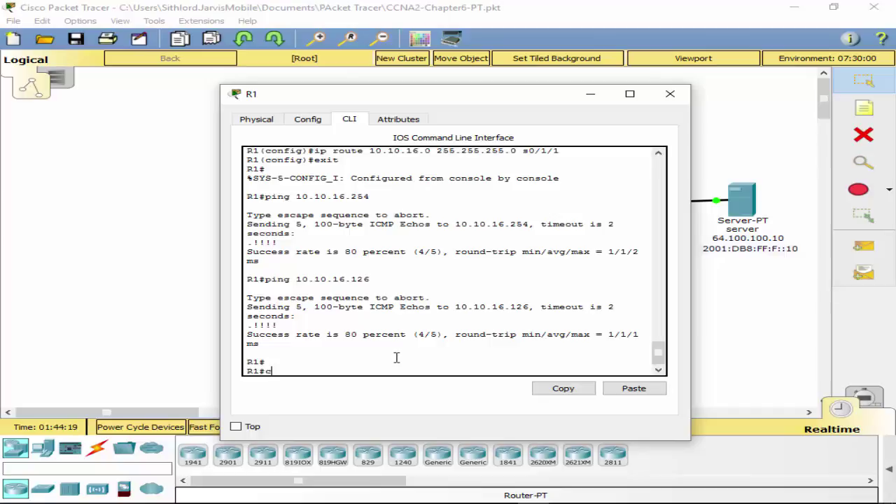
pyautogui.press('BackSpace')
pyautogui.write('ip route ::/0')
pyautogui.press('Left')
pyautogui.press('Left')
pyautogui.press('Left')
pyautogui.press('Left')
pyautogui.press('Left')
pyautogui.press('Left')
pyautogui.press('Left')
pyautogui.press('Left')
pyautogui.press('Left')
pyautogui.write('v6')
pyautogui.moveTo(432, 95); pyautogui.dragTo(509, 154)
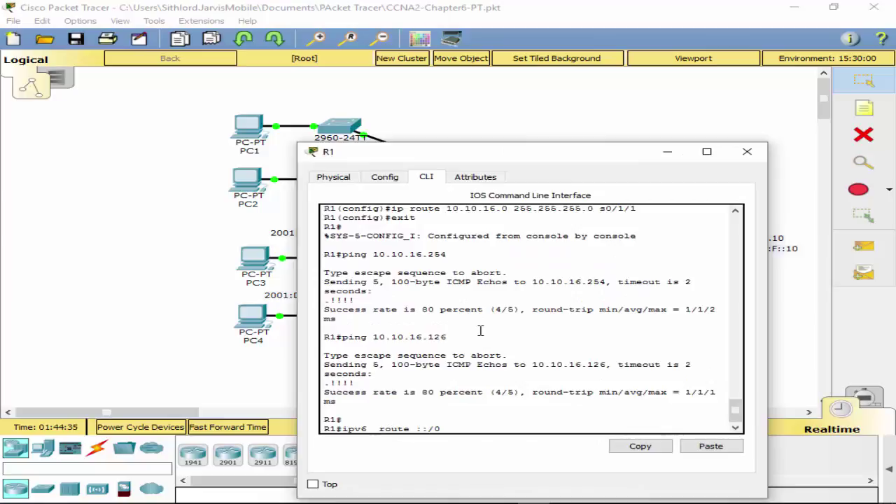
pyautogui.press('BackSpace')
pyautogui.press('End')
pyautogui.write('s0/0/1')
pyautogui.press('Return')
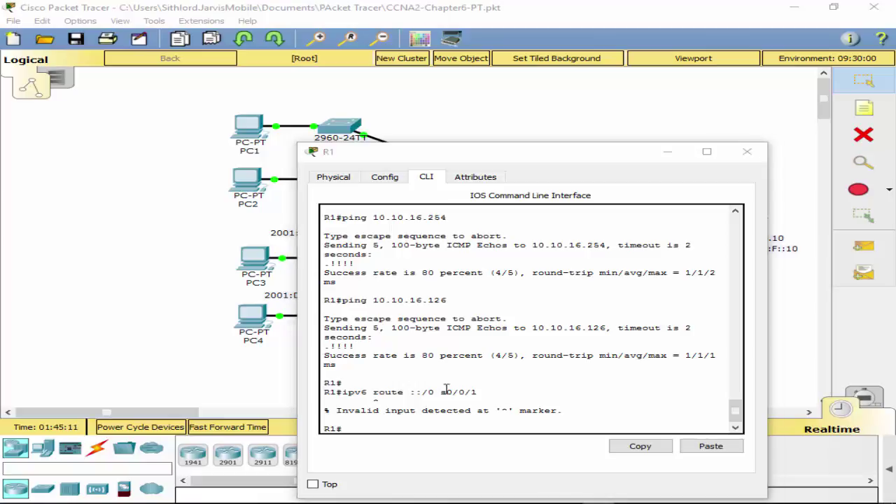
# Enter global configuration mode on R1 and apply 'ipv6 route ::/0 s0/0/1'.
pyautogui.click(394, 421)
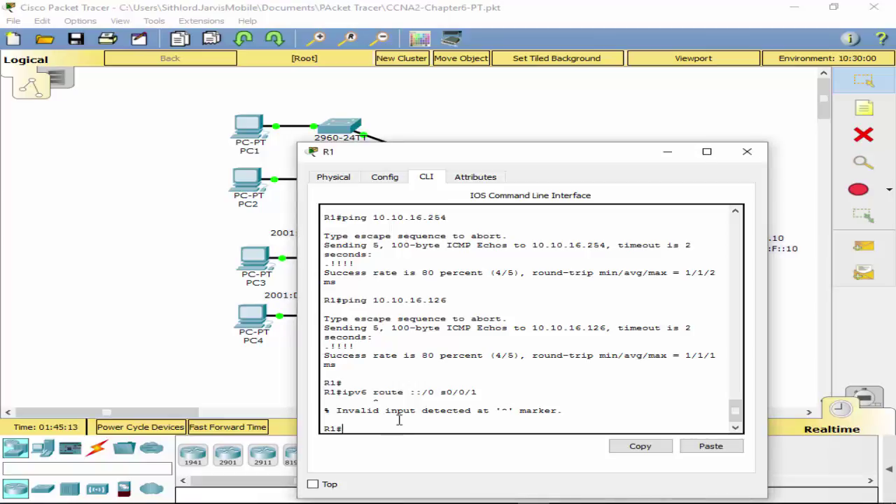
pyautogui.write('conf t')
pyautogui.press('Return')
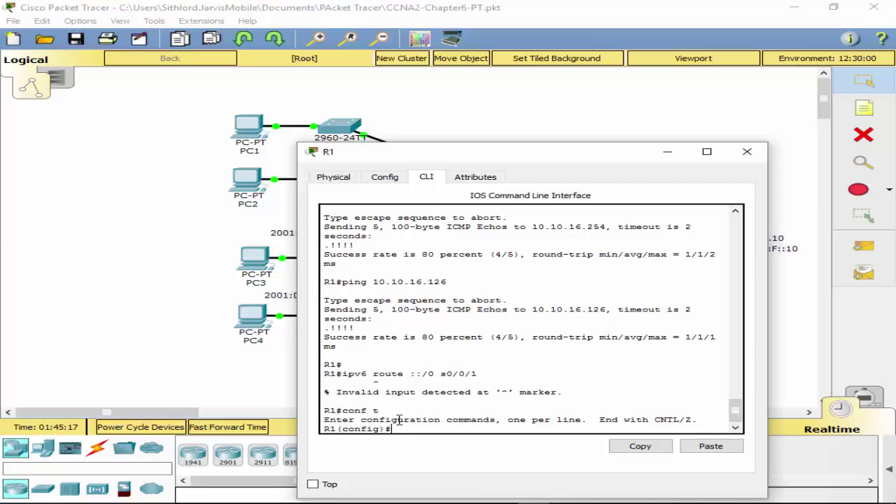
pyautogui.write('ipv6 route ::/0 s0/0/1')
pyautogui.press('Return')
pyautogui.write('ex')
pyautogui.press('BackSpace')
pyautogui.press('BackSpace')
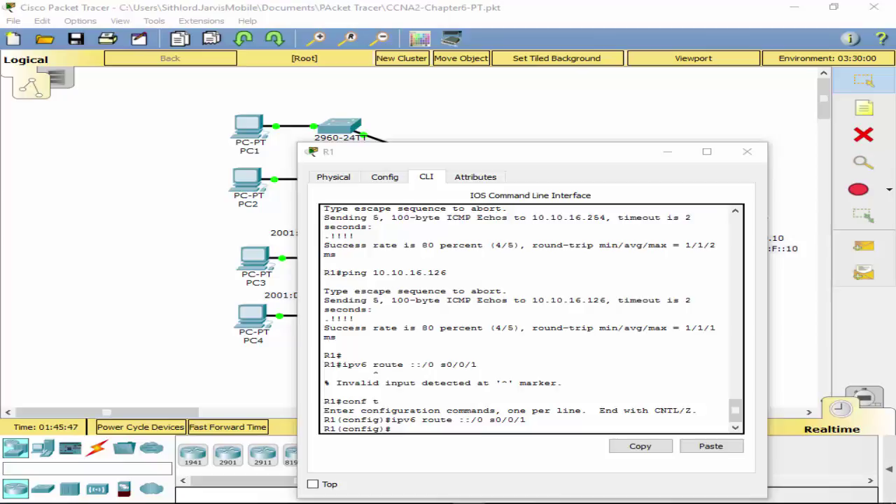
pyautogui.moveTo(895, 143); pyautogui.dragTo(557, 84)
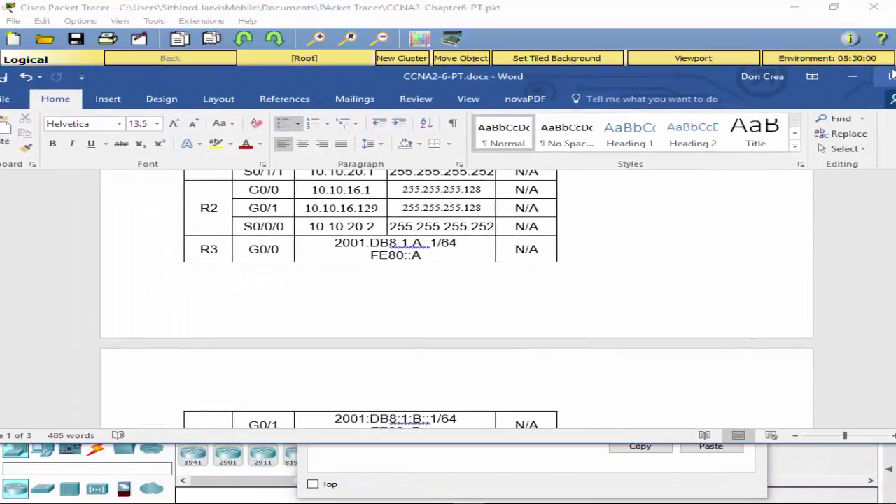
# Maximize the Word handout and scroll through the Addressing Table to the PC rows.
pyautogui.click(894, 79)
pyautogui.scroll(3, 483, 231)
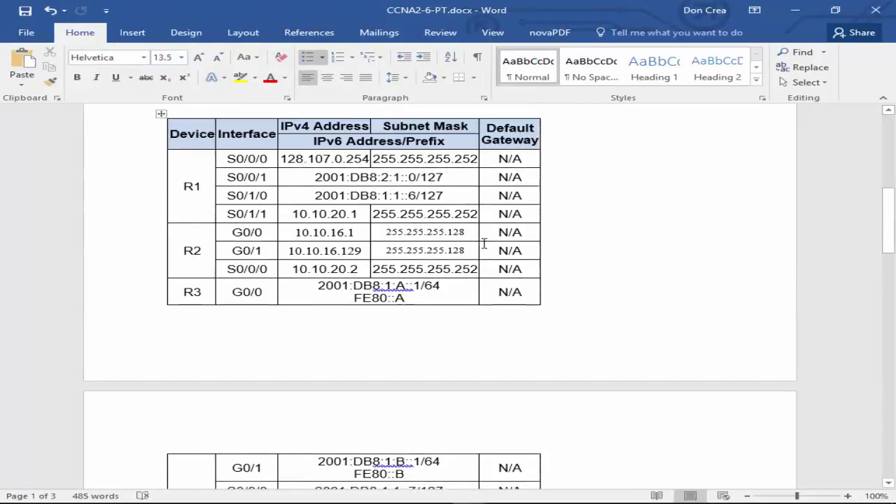
pyautogui.scroll(-1, 488, 272)
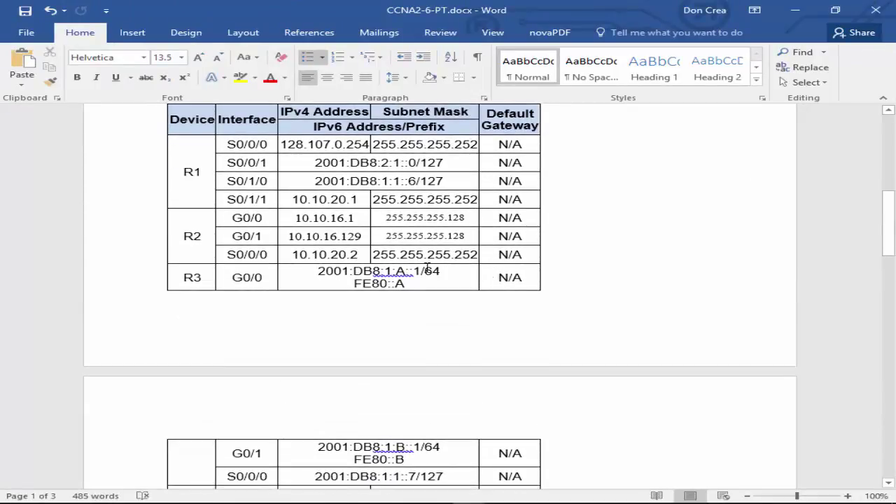
pyautogui.scroll(-2, 426, 271)
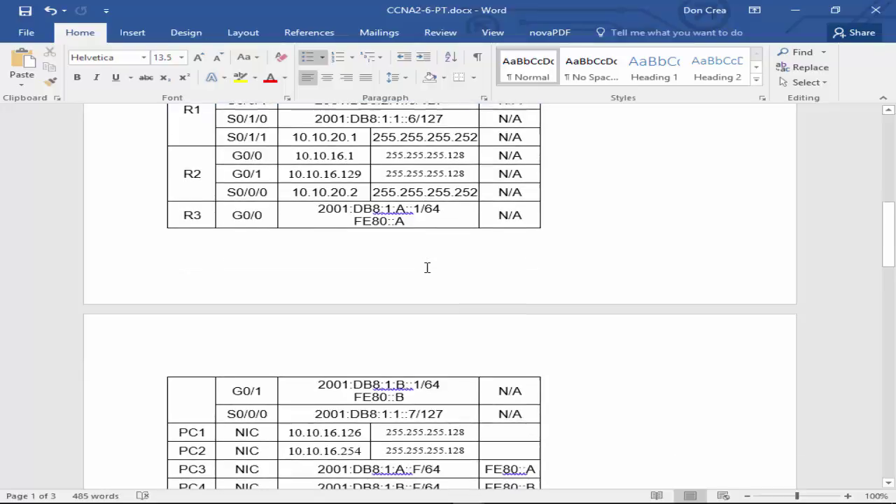
pyautogui.scroll(-3, 411, 260)
pyautogui.scroll(-1, 411, 260)
pyautogui.scroll(3, 411, 260)
pyautogui.scroll(2, 411, 260)
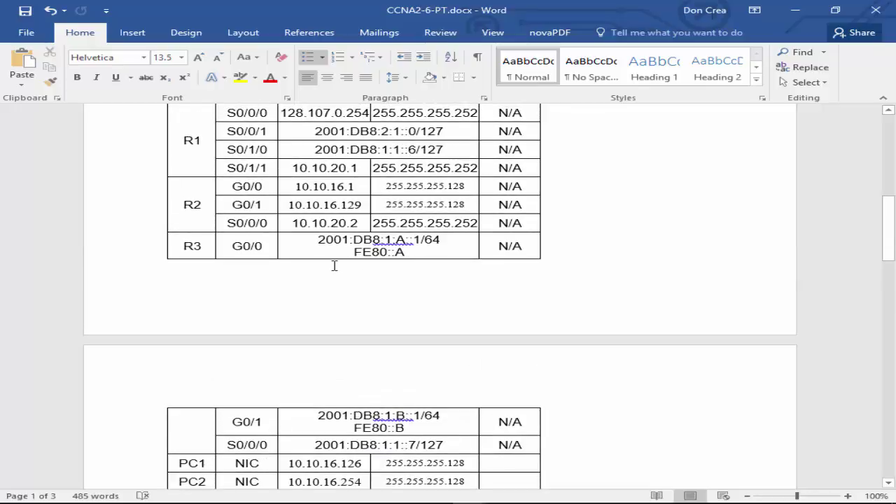
pyautogui.scroll(1, 335, 265)
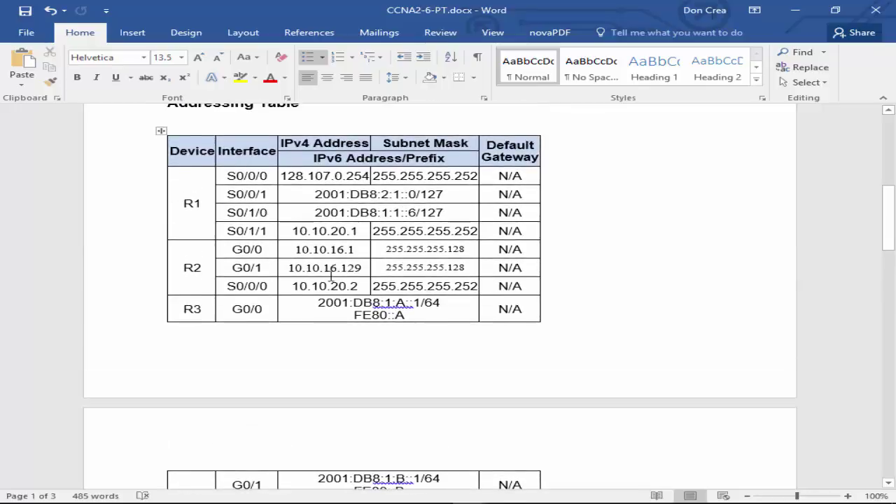
pyautogui.scroll(-2, 314, 429)
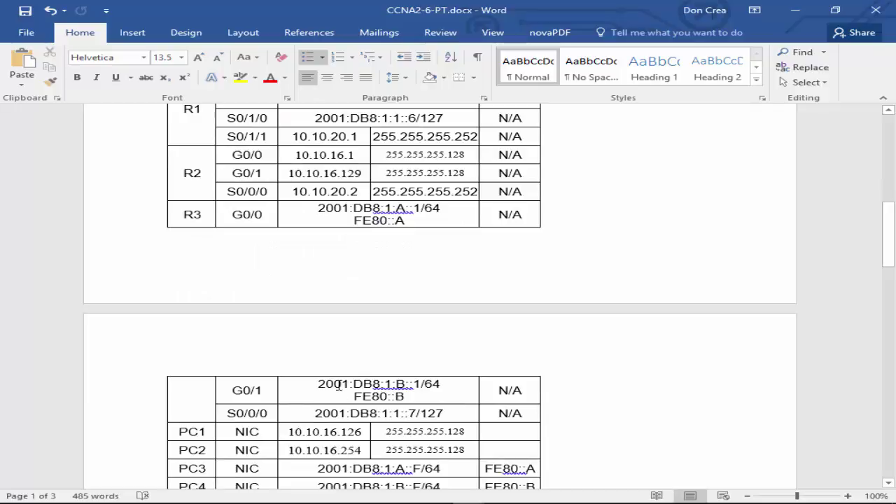
# Highlight R3 G0/1's IPv6 prefix, then place the cursor below the table.
pyautogui.moveTo(315, 383); pyautogui.dragTo(400, 392)
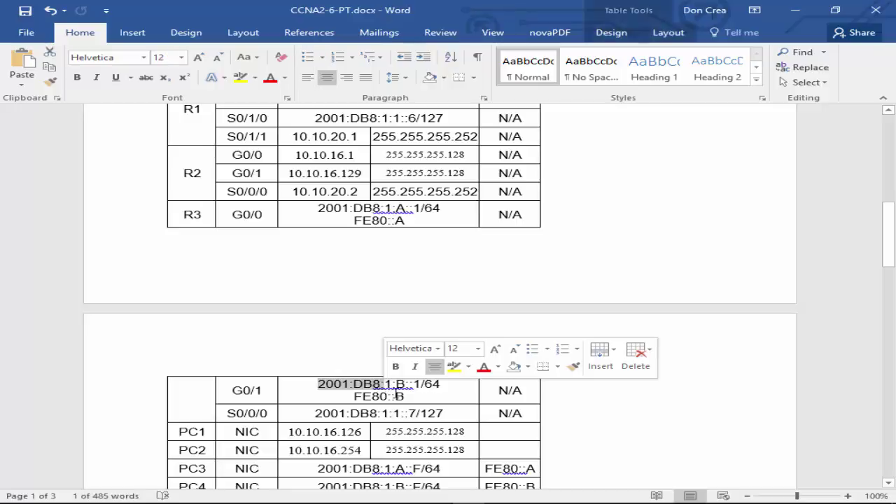
pyautogui.click(534, 268)
pyautogui.scroll(-3, 456, 333)
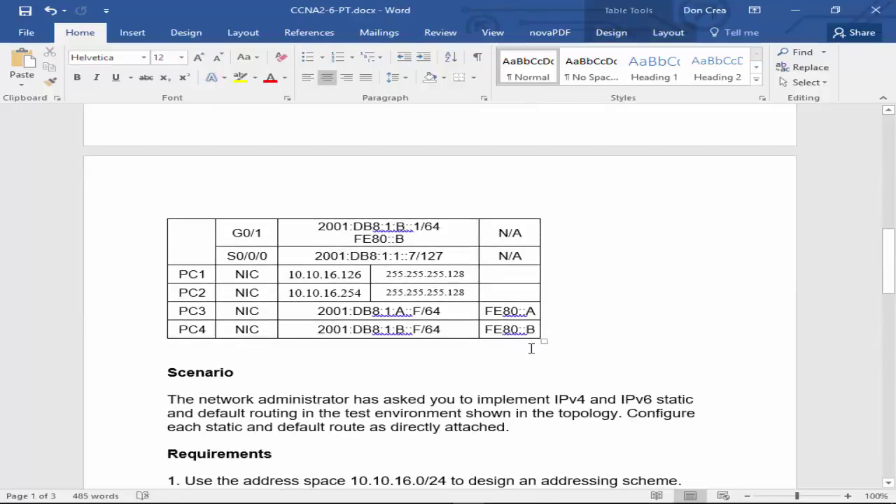
pyautogui.click(577, 346)
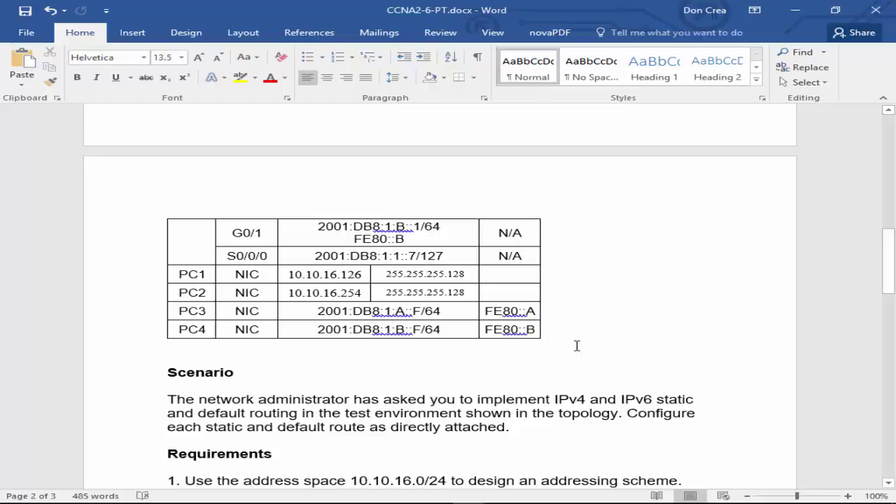
# Type 2001:db8:1:000B on a new line below the addressing table.
pyautogui.press('Return')
pyautogui.write('2001')
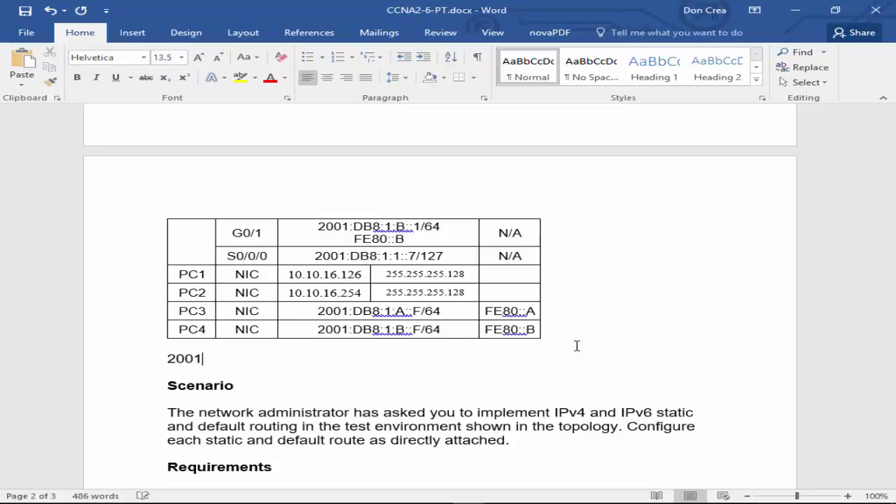
pyautogui.write(':db8:')
pyautogui.scroll(3, 483, 287)
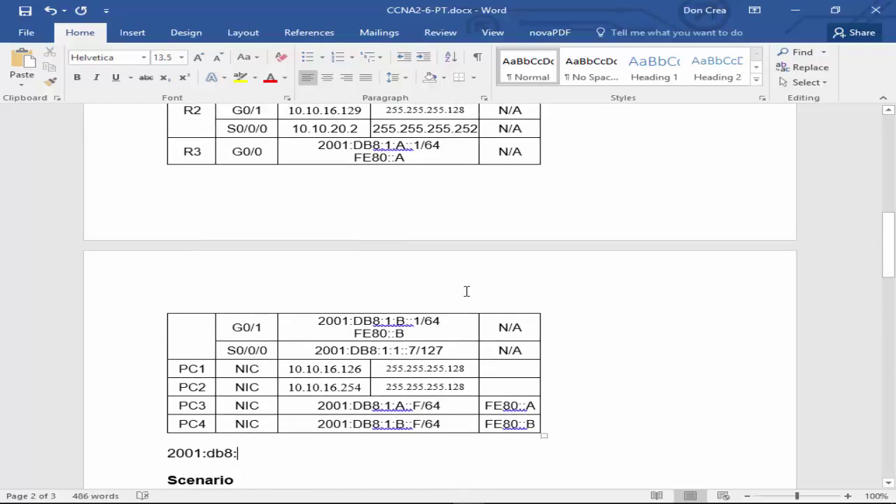
pyautogui.scroll(-2, 466, 291)
pyautogui.write('1:')
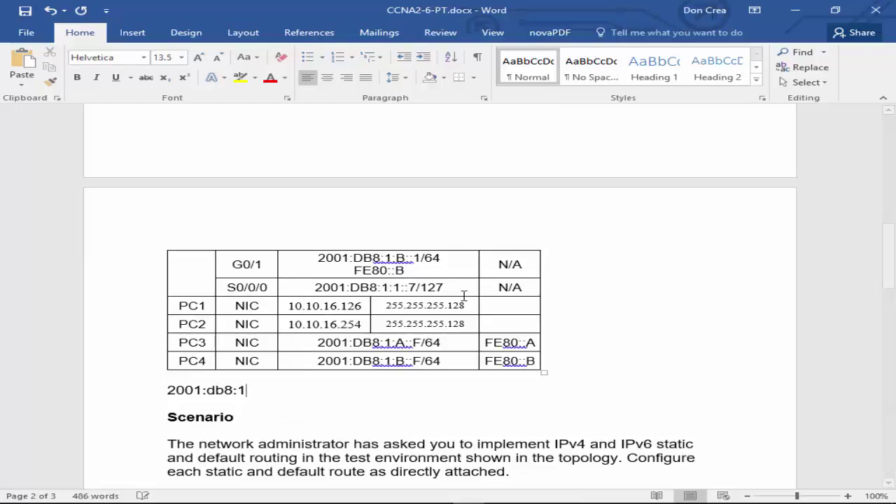
pyautogui.write('000B')
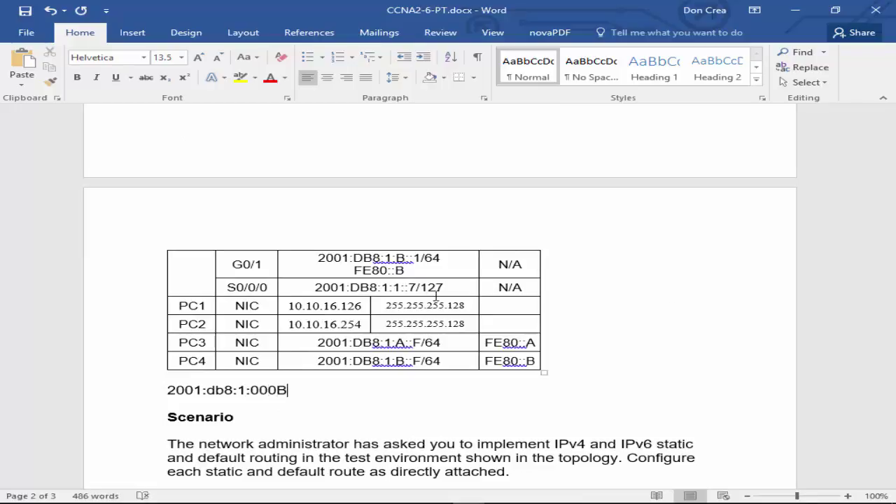
pyautogui.scroll(3, 652, 280)
pyautogui.scroll(-2, 624, 284)
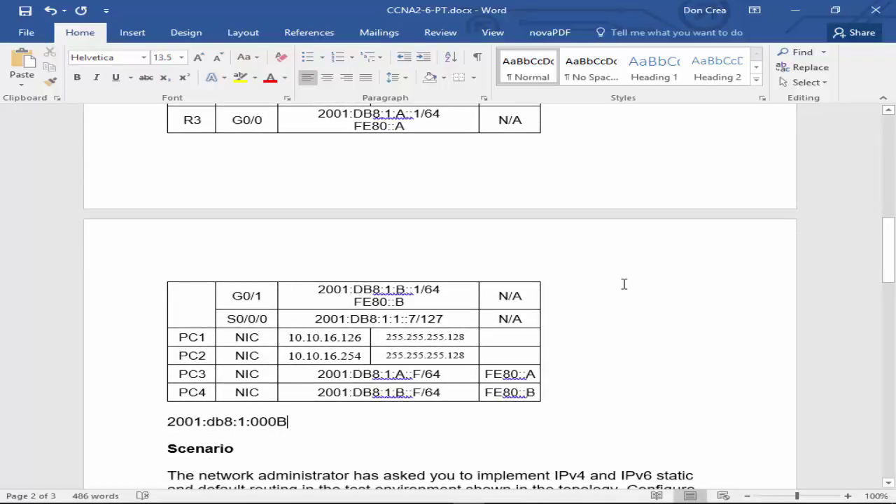
# Insert a blank line above it and paste a second copy of the address.
pyautogui.press('Left')
pyautogui.press('Left')
pyautogui.press('Left')
pyautogui.press('Left')
pyautogui.press('Left')
pyautogui.press('Left')
pyautogui.press('Left')
pyautogui.press('Left')
pyautogui.press('Left')
pyautogui.press('Left')
pyautogui.press('Left')
pyautogui.press('Left')
pyautogui.press('Left')
pyautogui.press('Left')
pyautogui.press('Left')
pyautogui.press('Return')
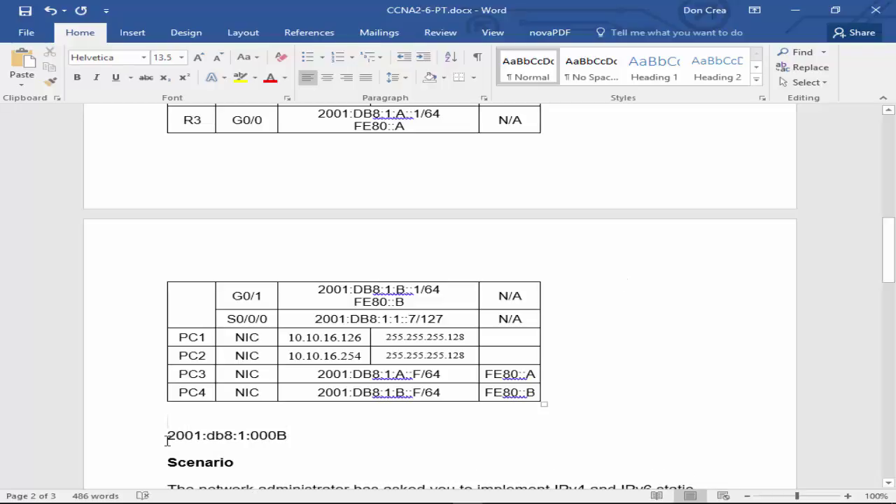
pyautogui.moveTo(168, 436); pyautogui.dragTo(273, 435)
pyautogui.hotkey('ctrl', 'c')
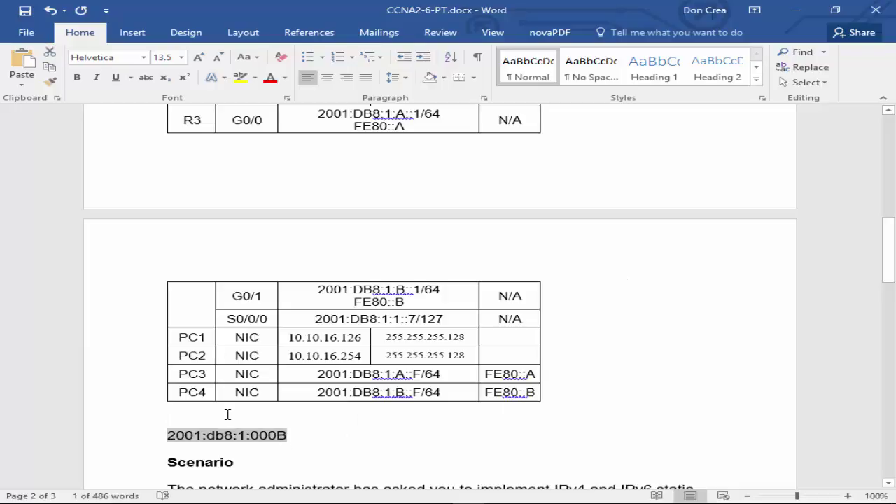
pyautogui.click(224, 417)
pyautogui.hotkey('ctrl', 'v')
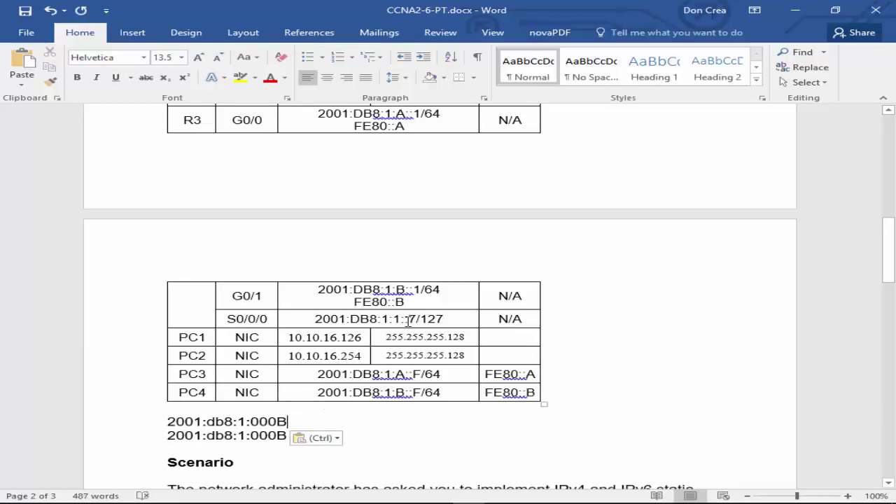
pyautogui.scroll(2, 404, 321)
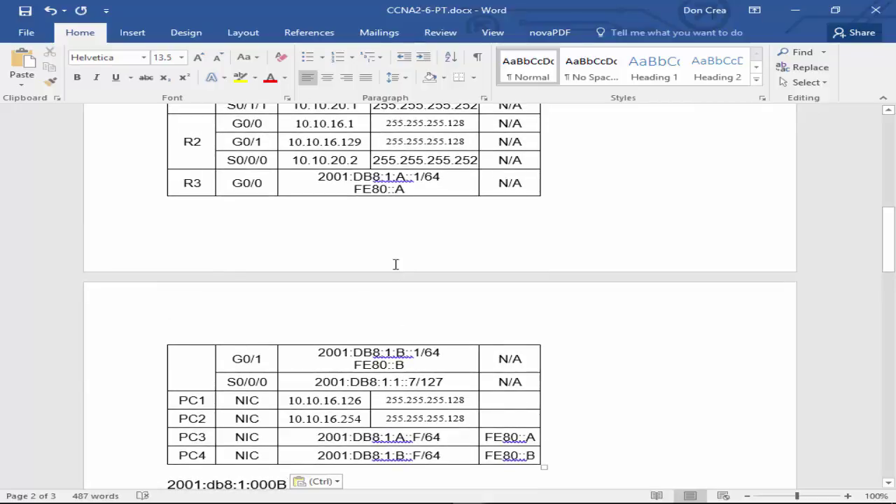
pyautogui.scroll(1, 397, 262)
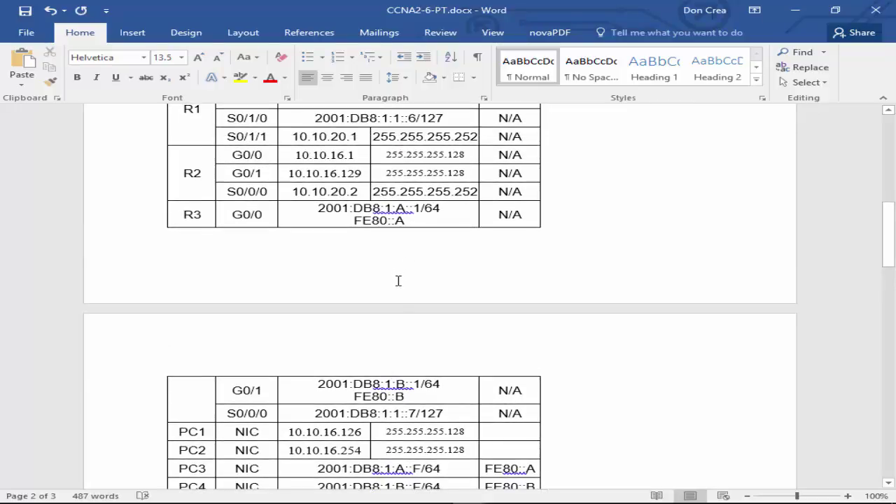
pyautogui.scroll(-6, 396, 280)
pyautogui.click(287, 327)
# Change the first line to 2001:db8:1:000A and start a new line below the second.
pyautogui.press('BackSpace')
pyautogui.write('A')
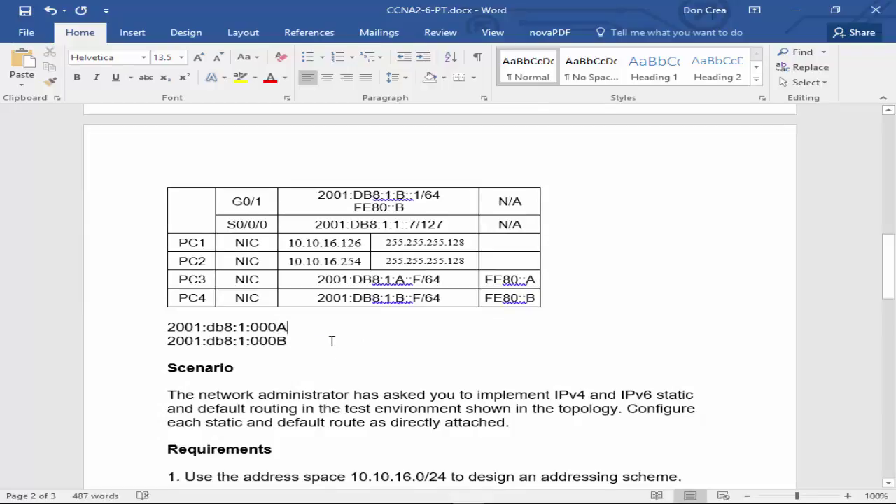
pyautogui.click(327, 341)
pyautogui.press('Return')
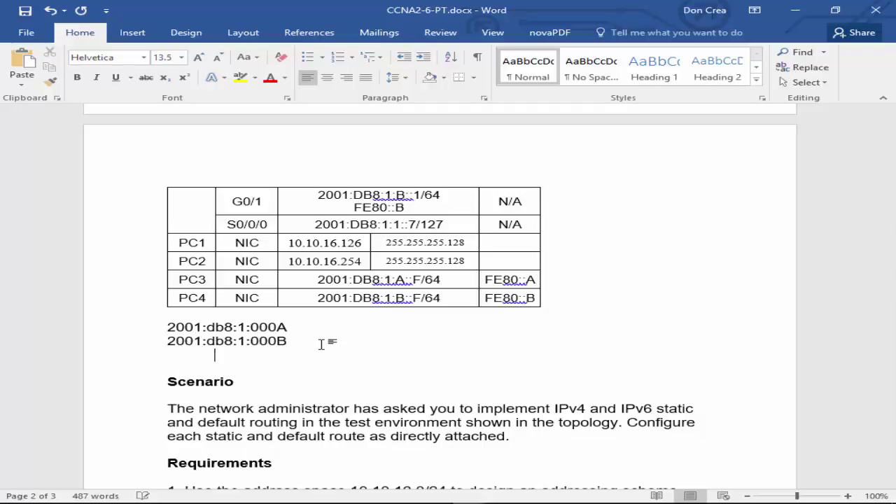
pyautogui.press('BackSpace')
pyautogui.press('BackSpace')
pyautogui.write('0000000')
pyautogui.press('Left')
pyautogui.press('Left')
pyautogui.press('Left')
pyautogui.press('Left')
pyautogui.press('Right')
pyautogui.press('Down')
pyautogui.press('Right')
pyautogui.write('000')
pyautogui.write('00')
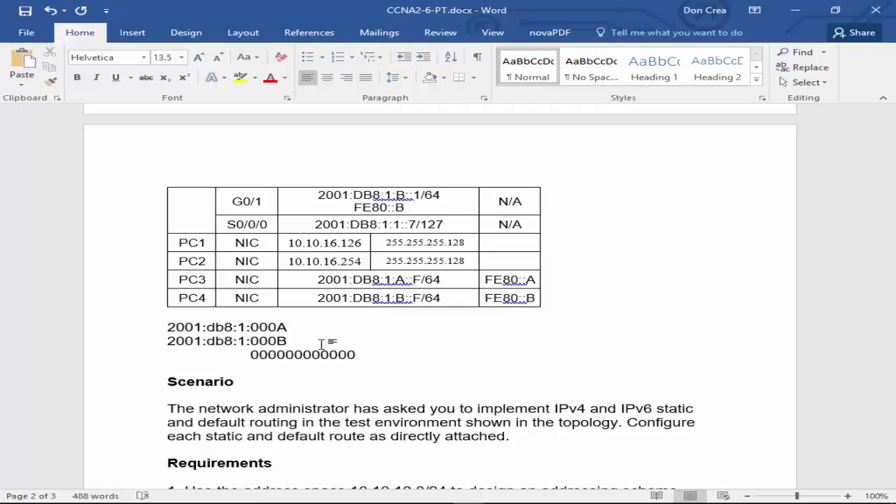
pyautogui.write('1010')
pyautogui.press('Return')
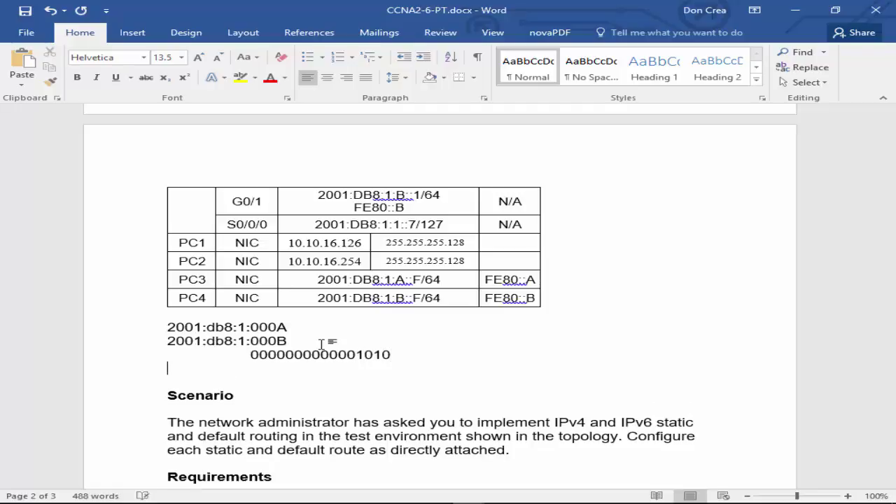
pyautogui.press('BackSpace')
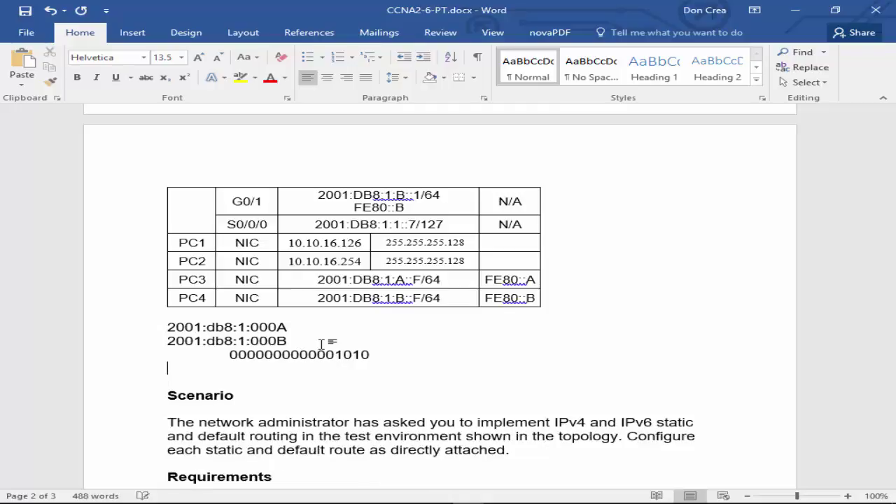
pyautogui.hotkey('ctrl', 'b')
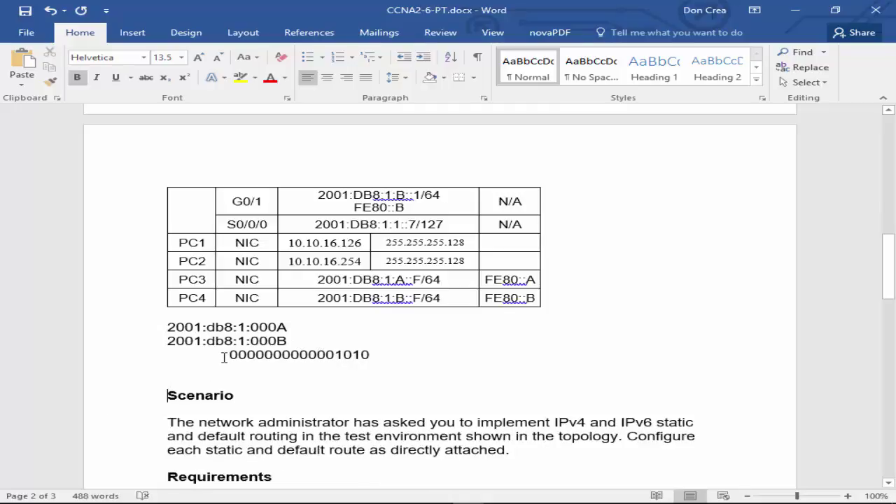
pyautogui.moveTo(228, 355); pyautogui.dragTo(376, 357)
pyautogui.press('super+c')
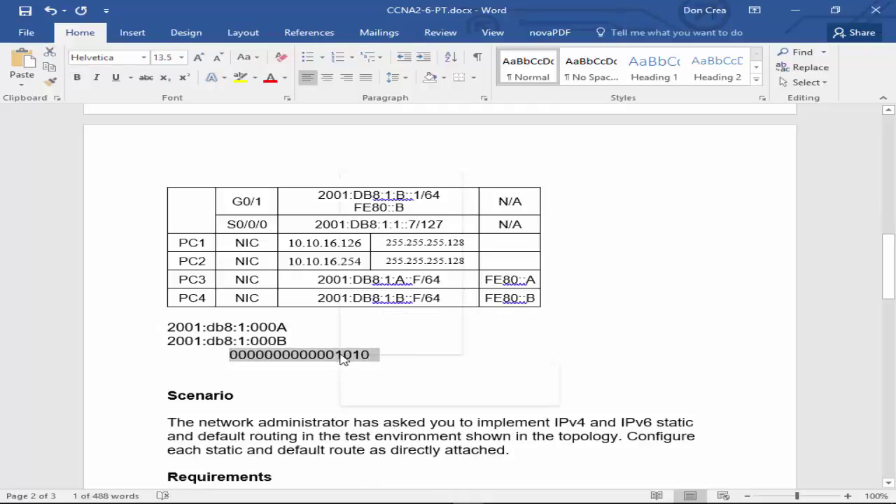
pyautogui.rightClick(343, 357)
pyautogui.click(377, 229)
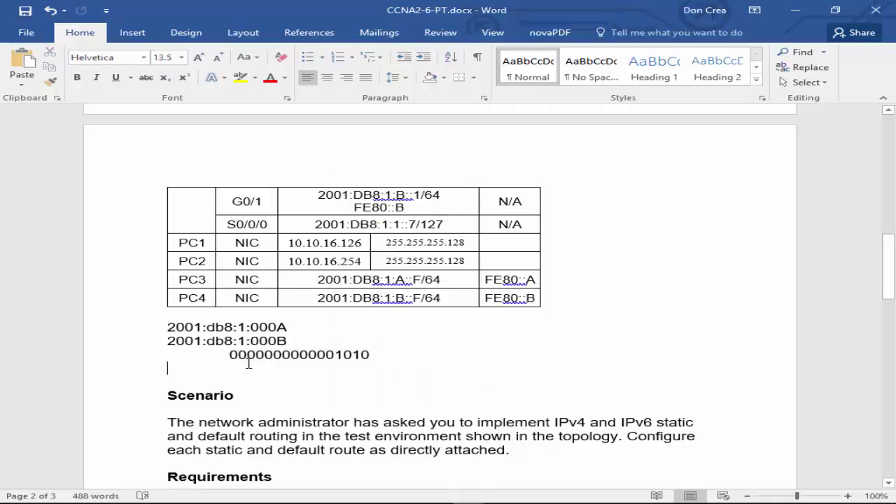
pyautogui.press('Tab')
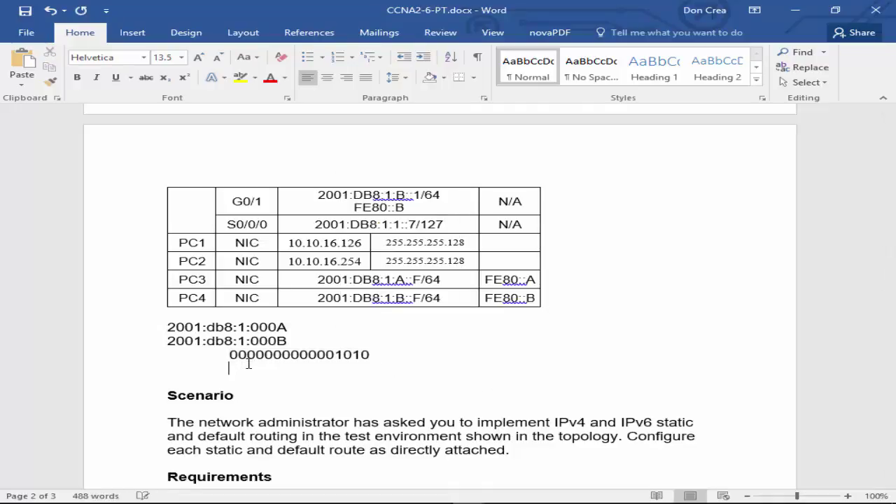
pyautogui.hotkey('ctrl', 'v')
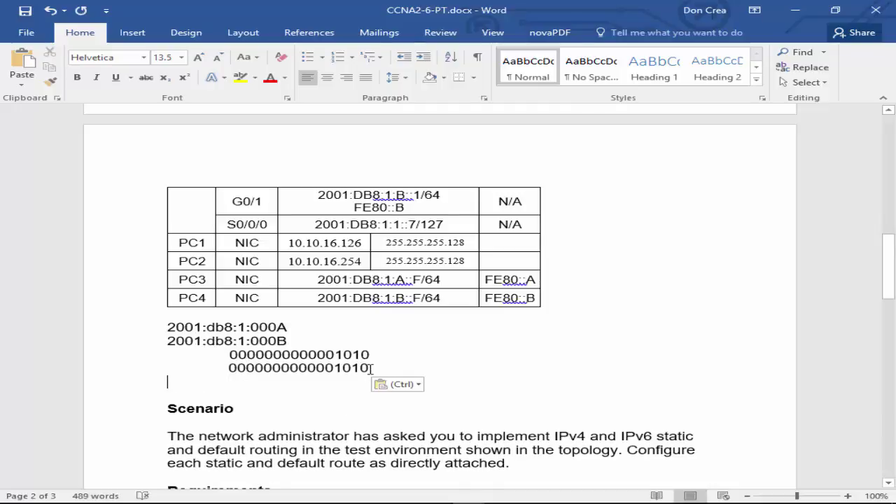
pyautogui.press('BackSpace')
pyautogui.write('1')
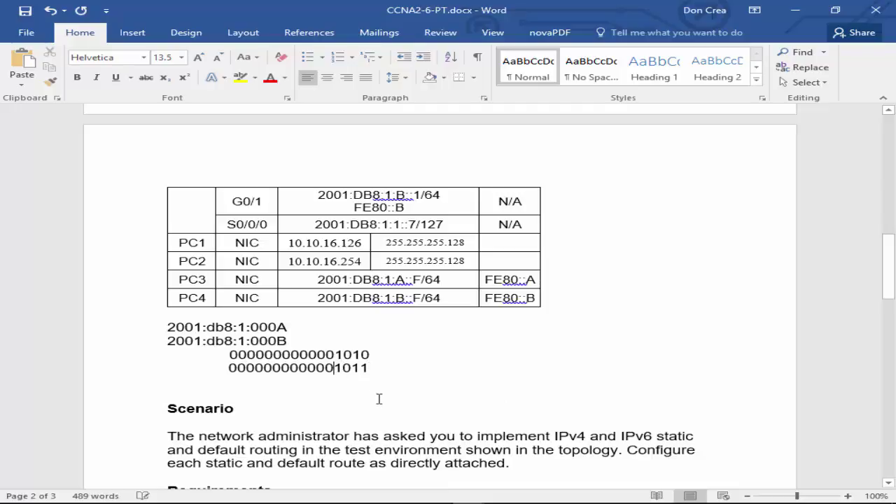
pyautogui.moveTo(334, 370); pyautogui.dragTo(229, 370)
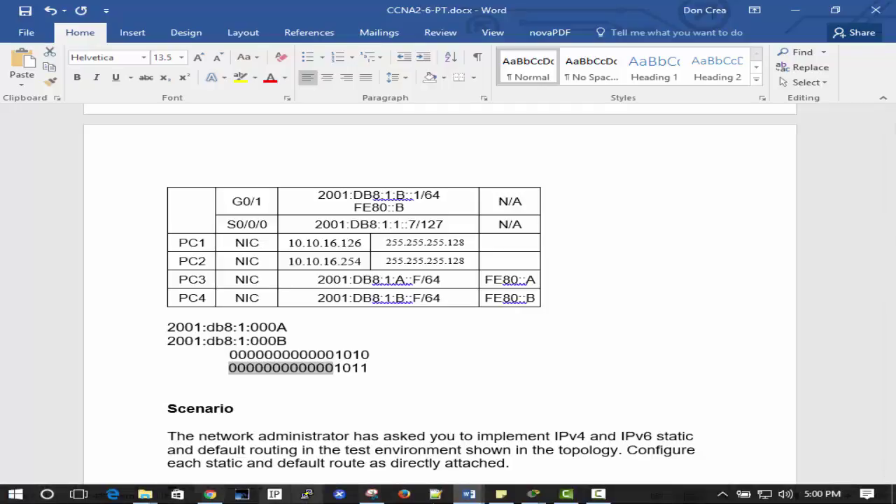
# Search for calc from the Start menu and launch the Calculator app.
pyautogui.click(16, 495)
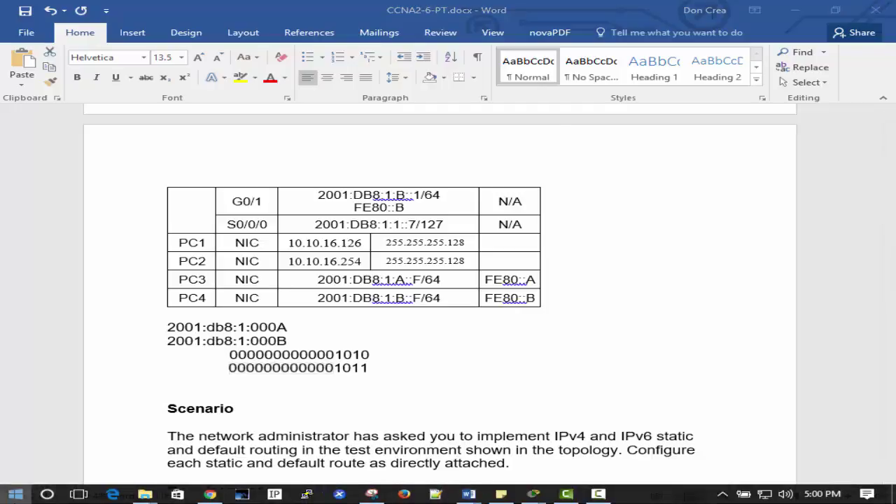
pyautogui.write('calc')
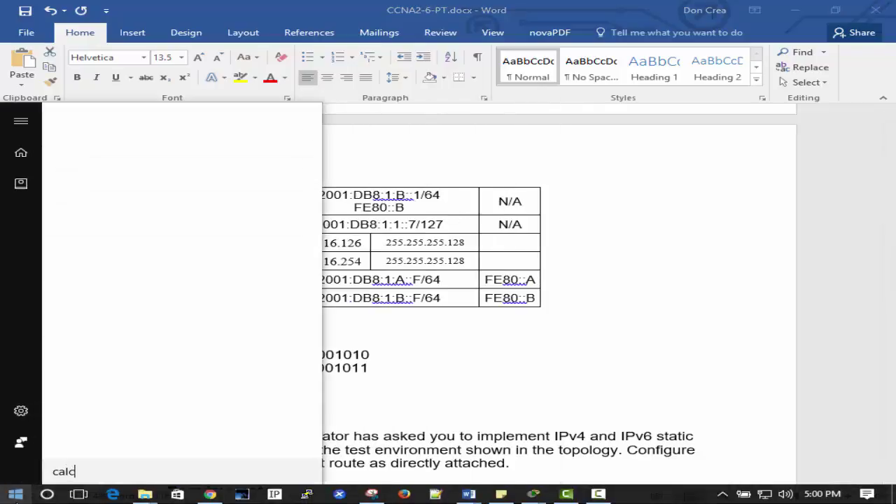
pyautogui.click(152, 198)
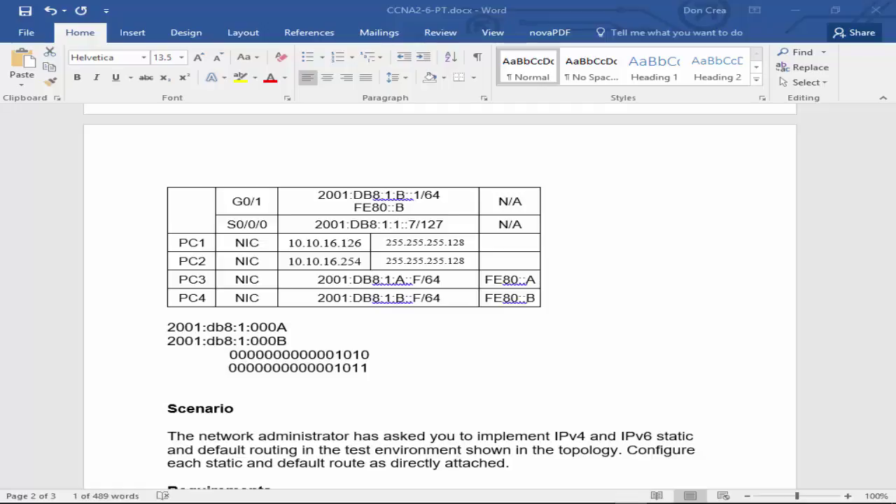
# Back in Word, start a new line below the binary lines reading 2001:db8.
pyautogui.hotkey('alt', 'Tab')
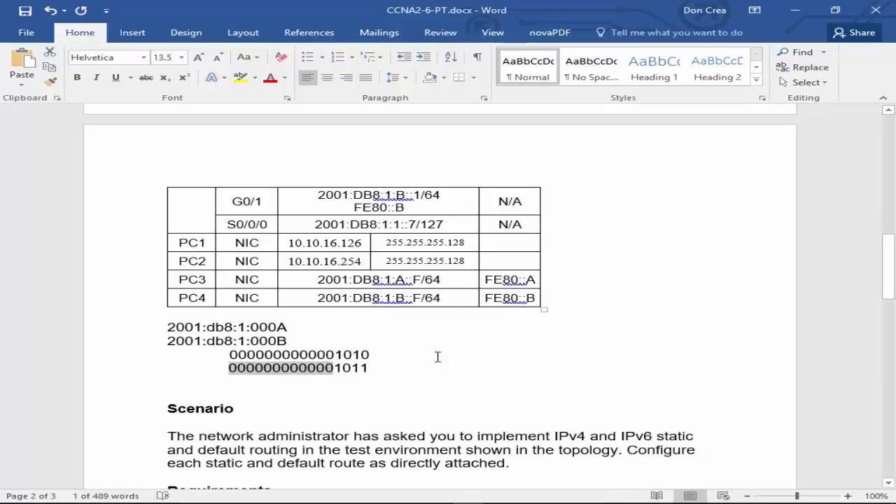
pyautogui.click(272, 343)
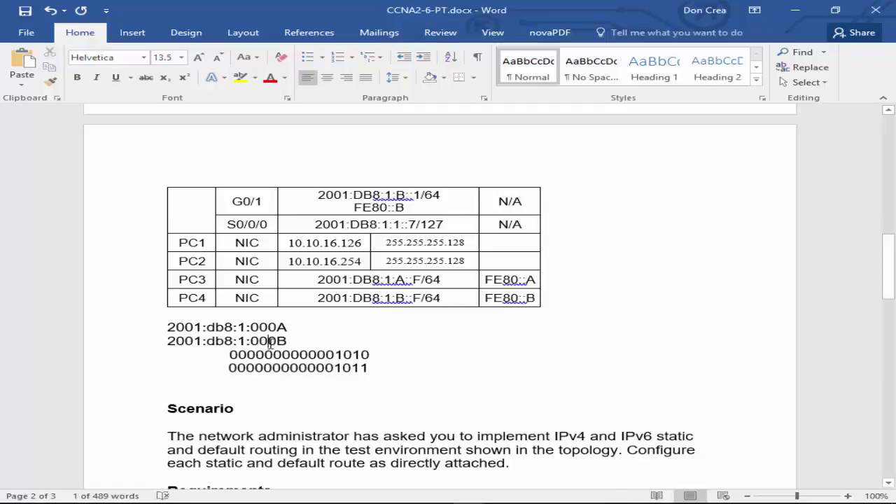
pyautogui.click(398, 382)
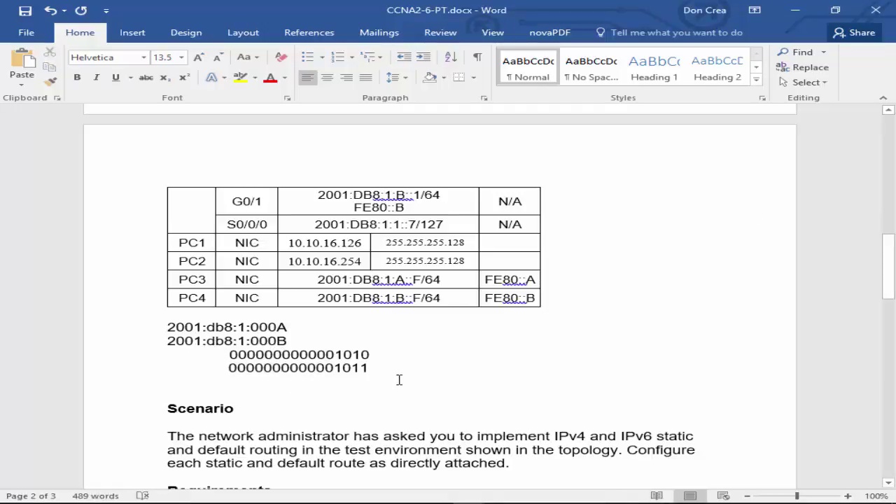
pyautogui.write('2001:')
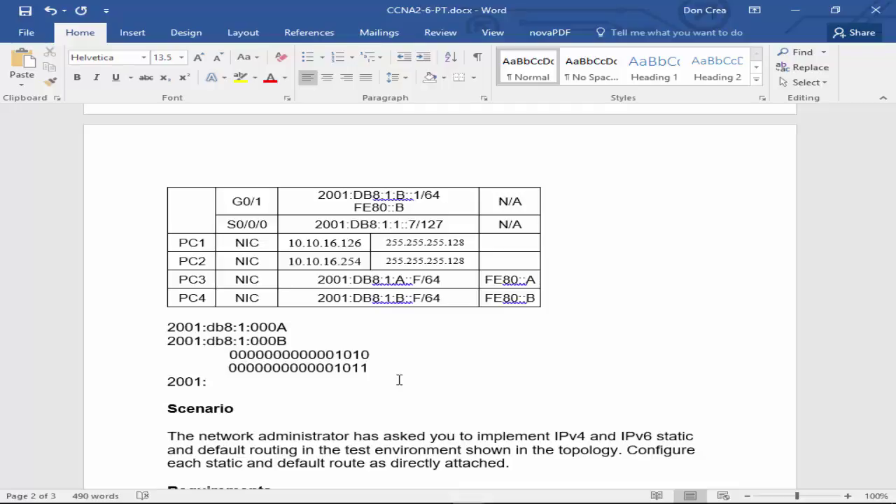
pyautogui.write('db8')
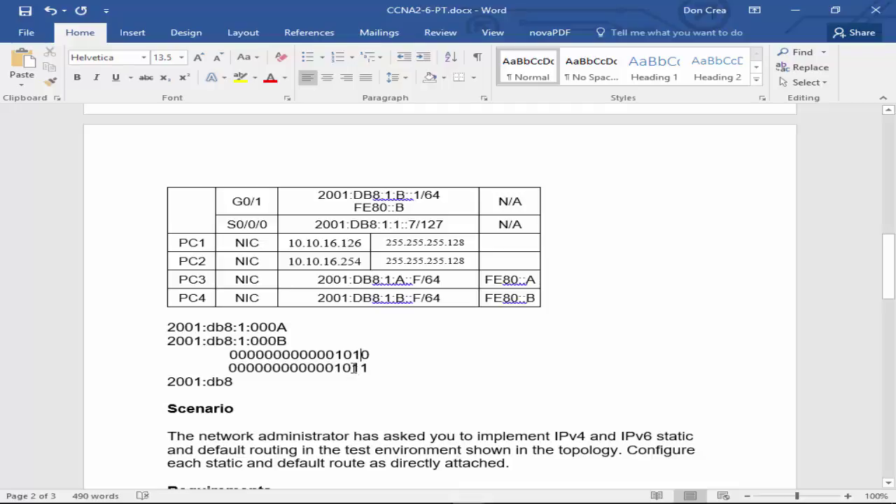
# Complete the summary line as 2001:db8:1:A /63 and delete the four working lines above it.
pyautogui.click(360, 355)
pyautogui.write(':')
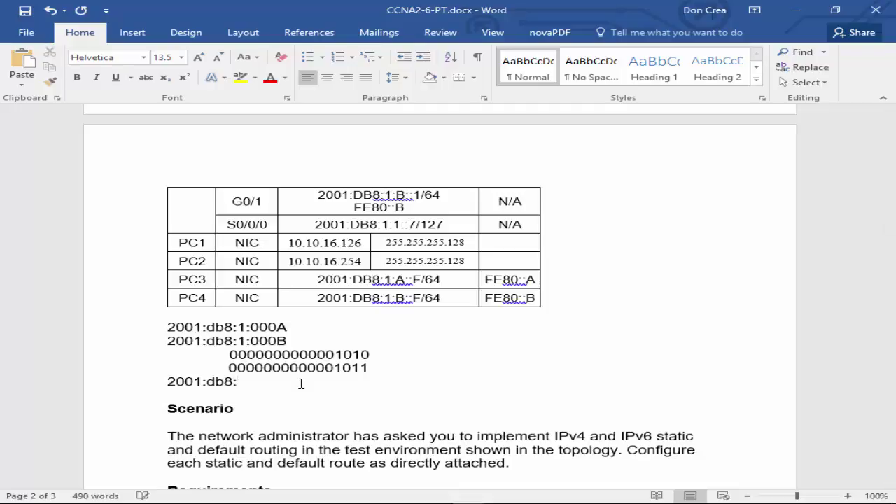
pyautogui.write('1:A/60')
pyautogui.click(265, 382)
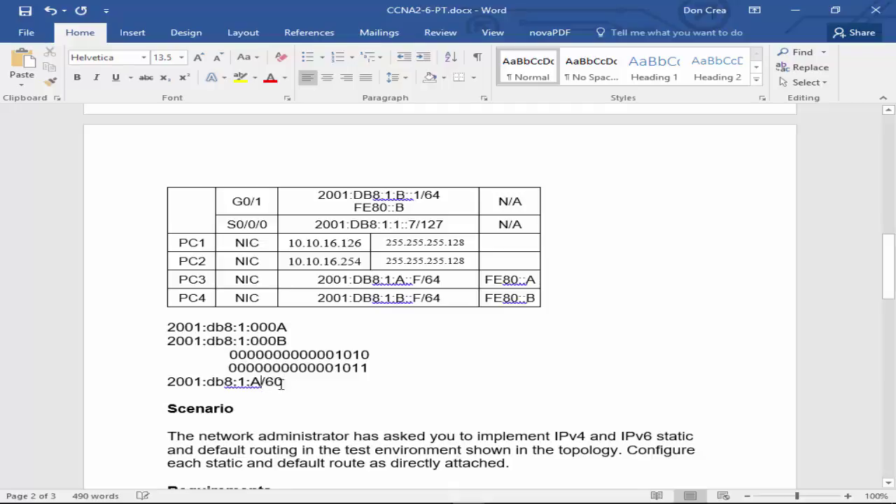
pyautogui.click(327, 382)
pyautogui.moveTo(229, 367); pyautogui.dragTo(368, 370)
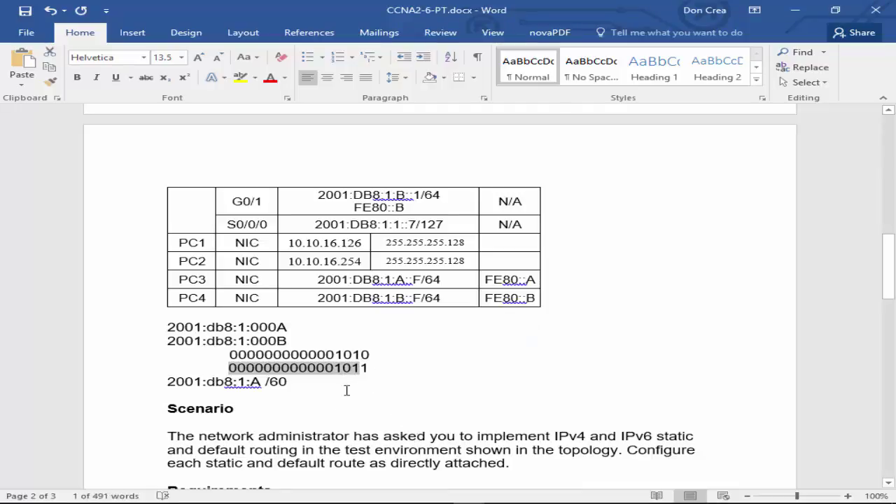
pyautogui.click(306, 384)
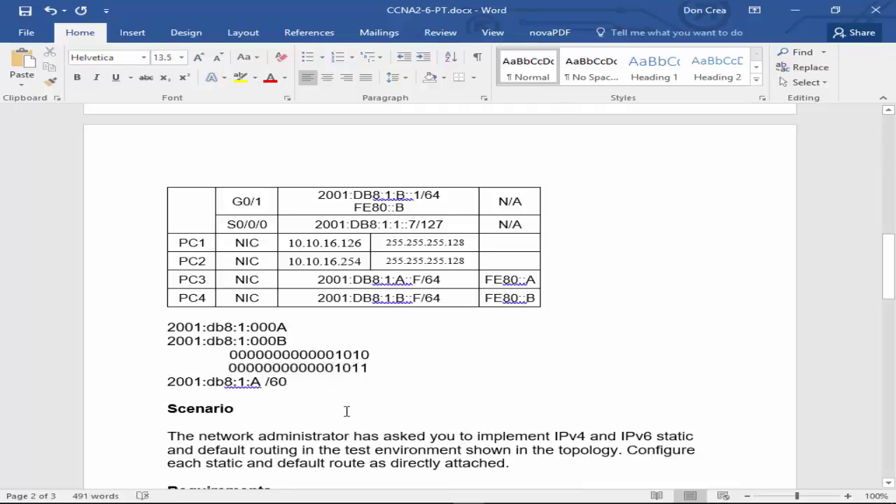
pyautogui.press('BackSpace')
pyautogui.write('3')
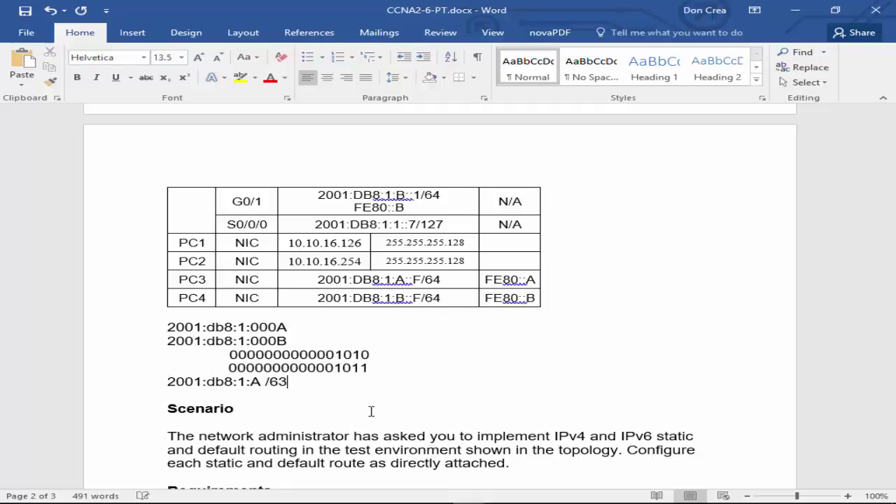
pyautogui.moveTo(373, 368); pyautogui.dragTo(179, 327)
pyautogui.press('Delete')
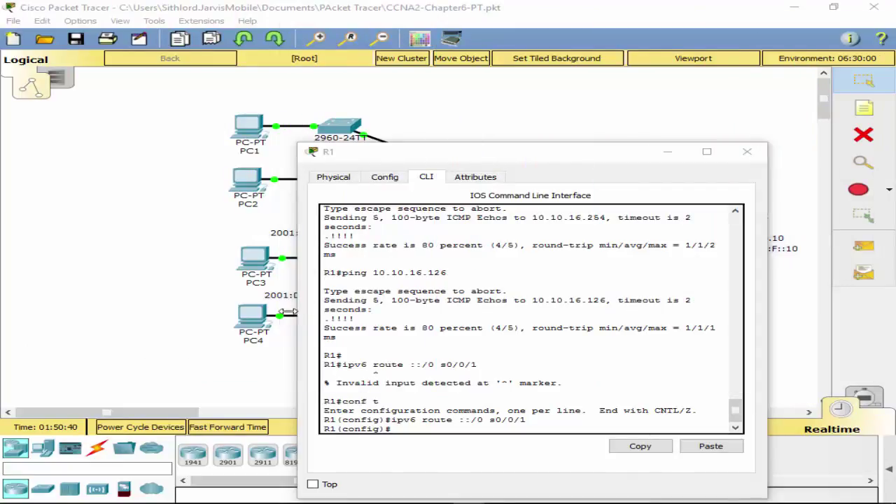
# Enter the route command ipv6 route 2001:db8:1:A/63 on R1, which is rejected.
pyautogui.scroll(-1, 422, 371)
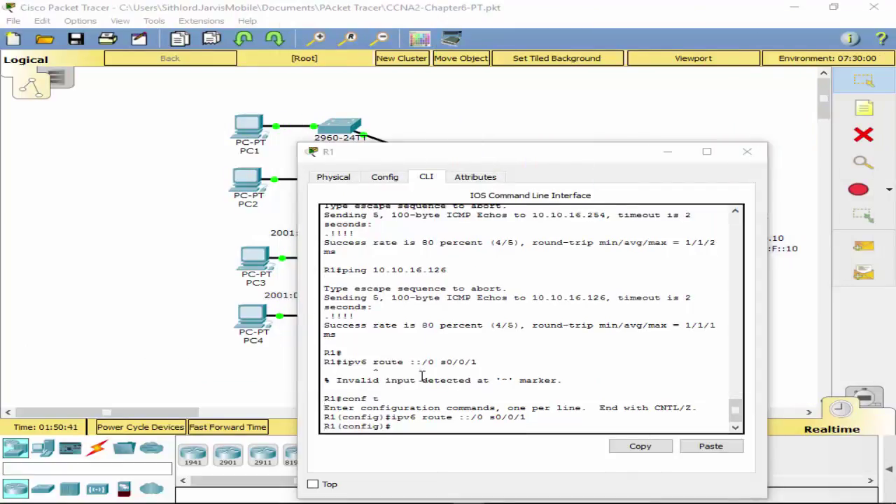
pyautogui.click(502, 366)
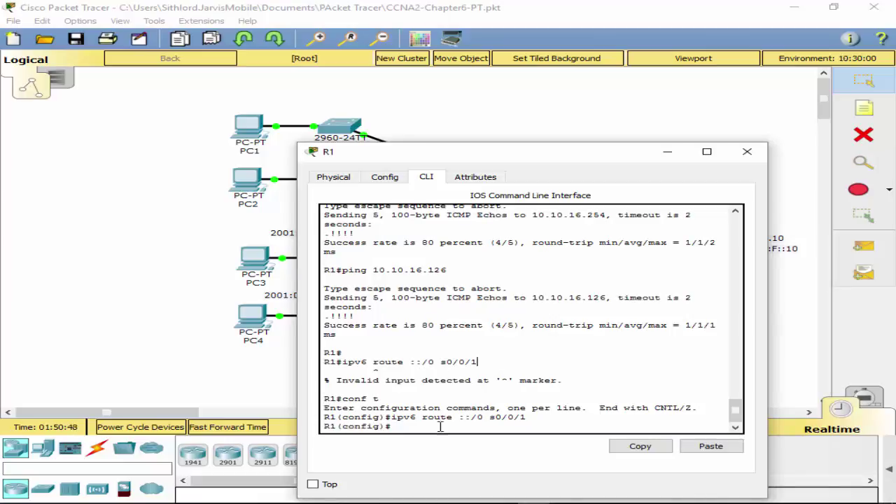
pyautogui.write('pv')
pyautogui.write('6 200')
pyautogui.press('BackSpace')
pyautogui.press('BackSpace')
pyautogui.press('BackSpace')
pyautogui.write('route ')
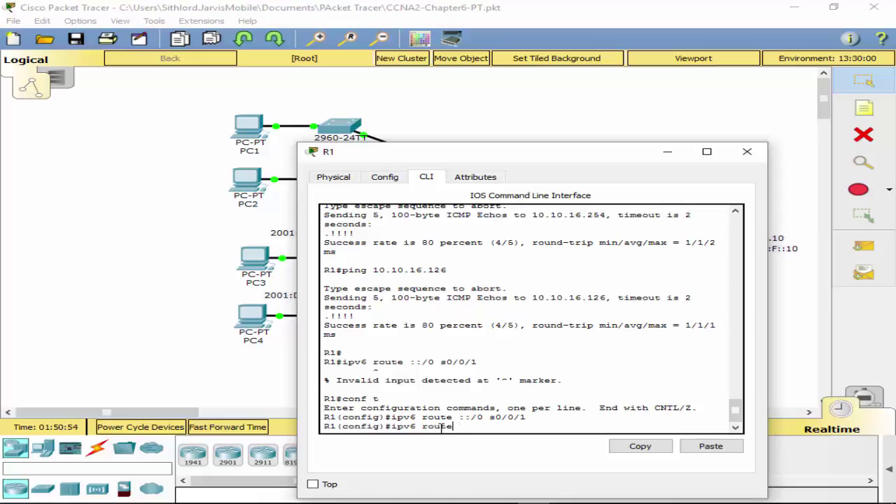
pyautogui.write('2001:db8:1:A/63')
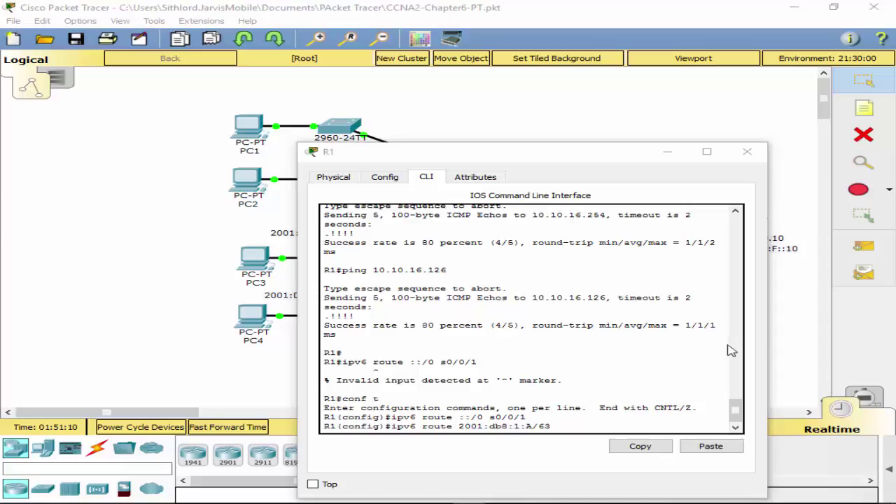
pyautogui.click(566, 427)
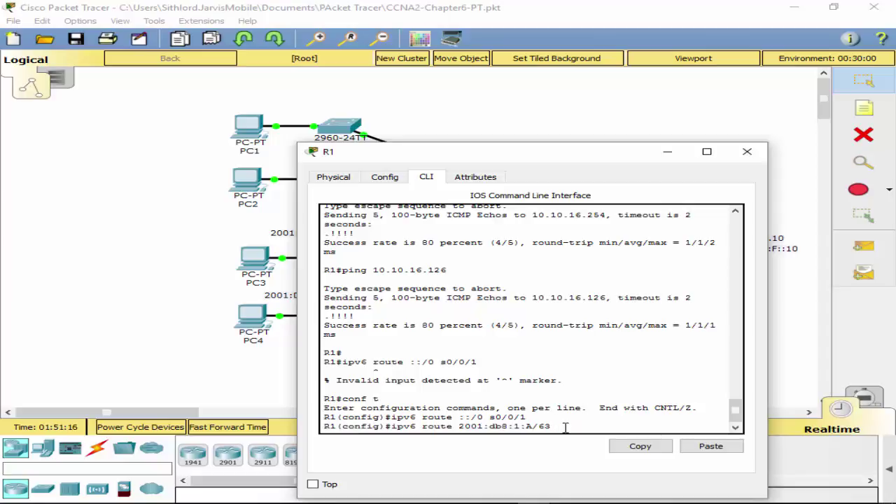
pyautogui.moveTo(466, 151); pyautogui.dragTo(519, 256)
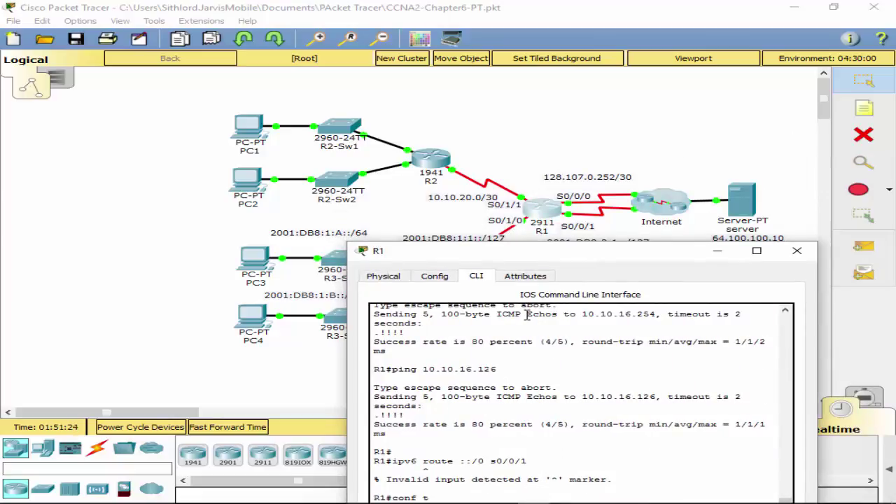
pyautogui.press('Return')
pyautogui.write('ipv6 route ::/0 s0/0/1 ipv6 route 2001:db8:1:A/63 s0/1/0')
pyautogui.moveTo(545, 246); pyautogui.dragTo(533, 128)
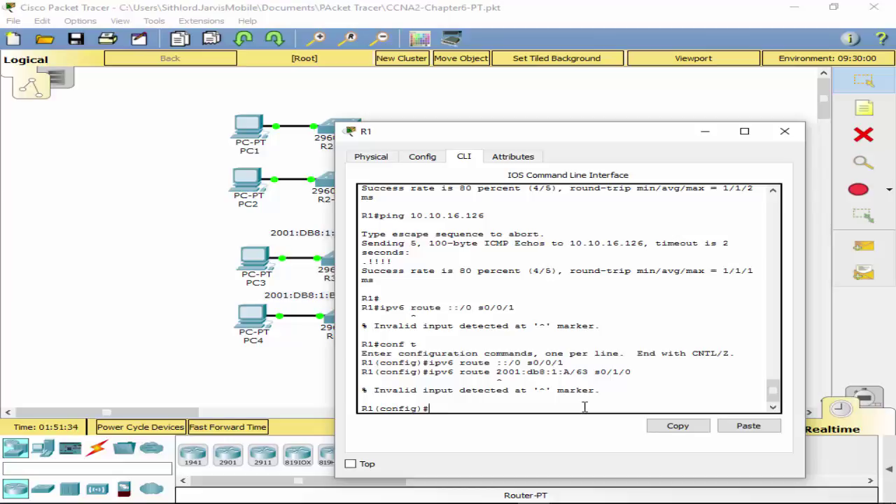
# Correct the recalled route to 2001:db8:1:A::/63 out s0/1/0 and apply it.
pyautogui.press('Up')
pyautogui.click(585, 407)
pyautogui.press('Left')
pyautogui.press('Left')
pyautogui.press('Left')
pyautogui.press('Left')
pyautogui.press('Left')
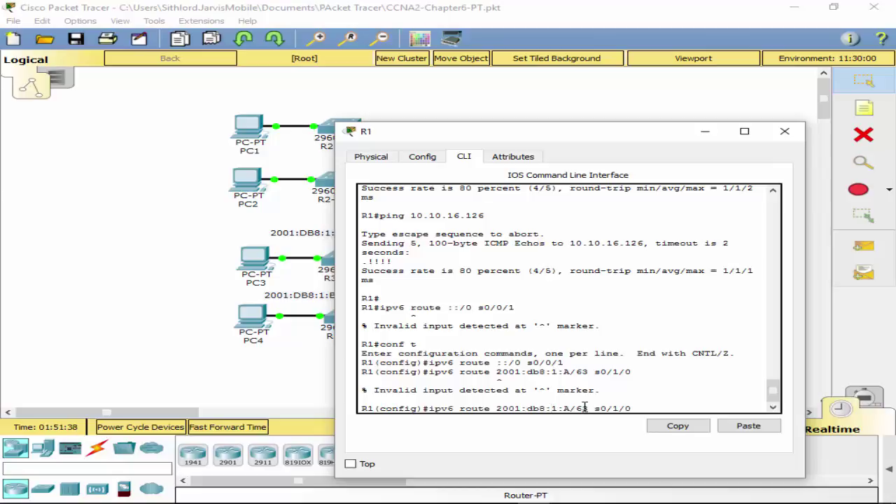
pyautogui.press('Left')
pyautogui.press('Left')
pyautogui.press('Left')
pyautogui.write('::')
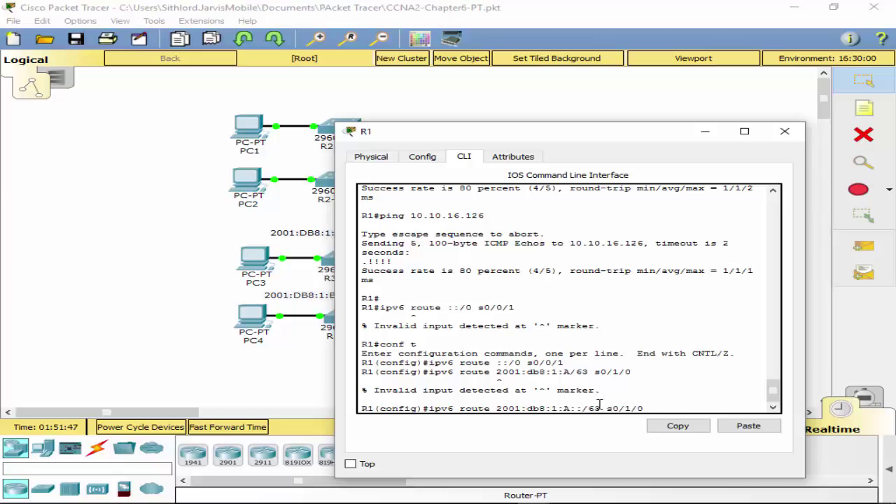
pyautogui.click(662, 404)
pyautogui.press('Return')
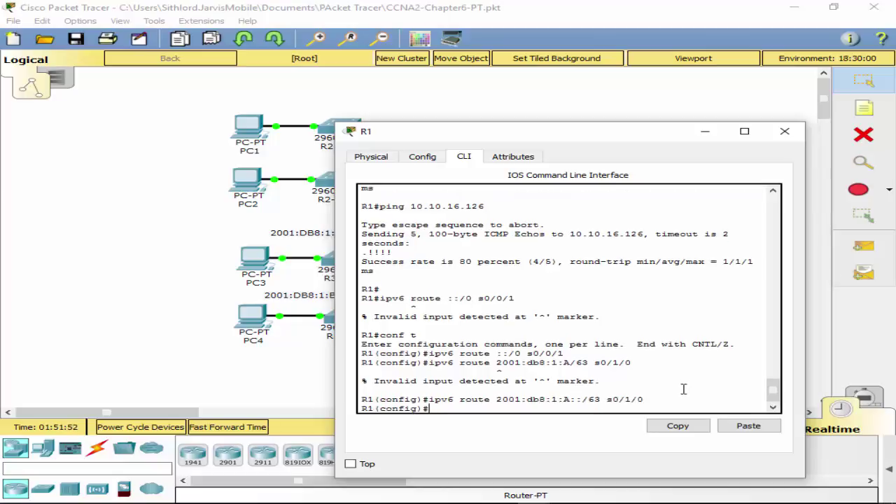
# Exit configuration mode and save the running configuration with wr.
pyautogui.write('exit')
pyautogui.press('Return')
pyautogui.write('wr')
pyautogui.press('Return')
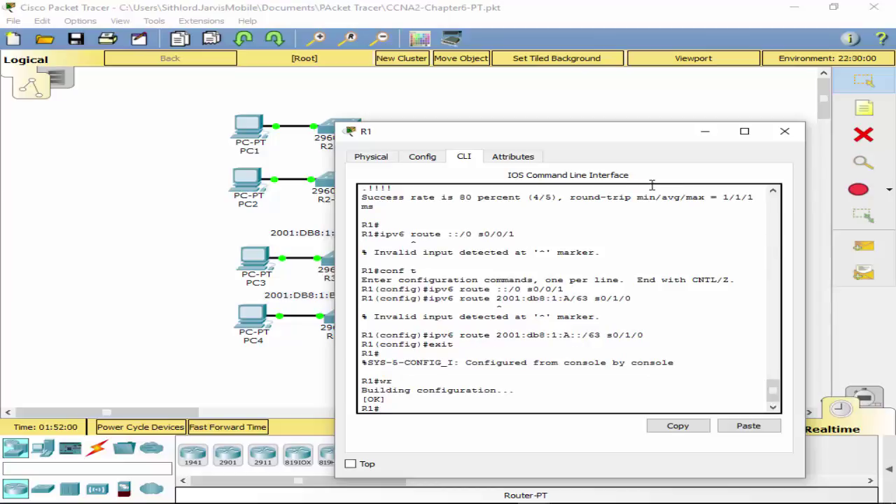
# Ping 2001:DB8:1:a::F from R1 and confirm it succeeds.
pyautogui.moveTo(511, 134); pyautogui.dragTo(536, 130)
pyautogui.write('pv')
pyautogui.press('Tab')
pyautogui.write('6 ping?')
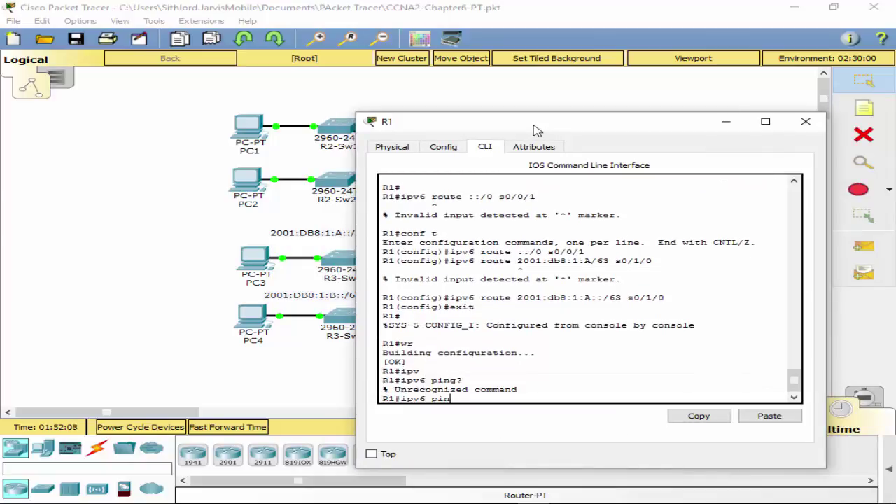
pyautogui.press('BackSpace')
pyautogui.press('BackSpace')
pyautogui.press('BackSpace')
pyautogui.press('BackSpace')
pyautogui.press('BackSpace')
pyautogui.press('BackSpace')
pyautogui.press('BackSpace')
pyautogui.press('BackSpace')
pyautogui.write('ping')
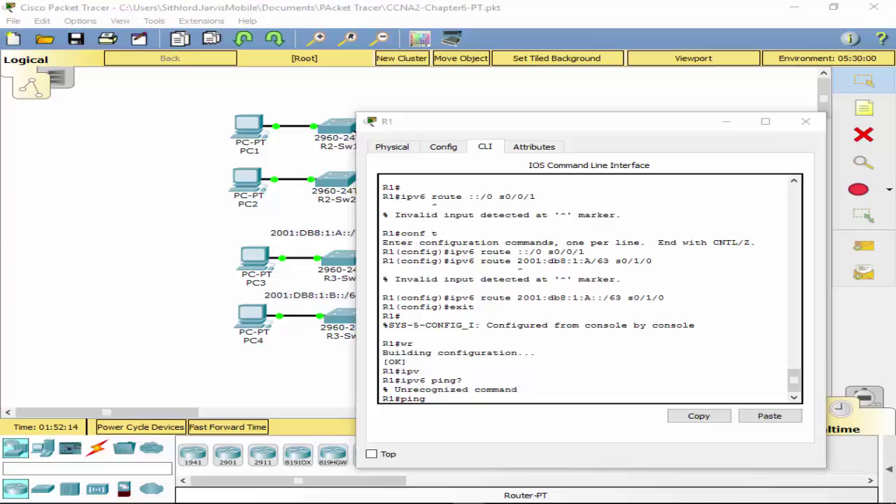
pyautogui.click(478, 410)
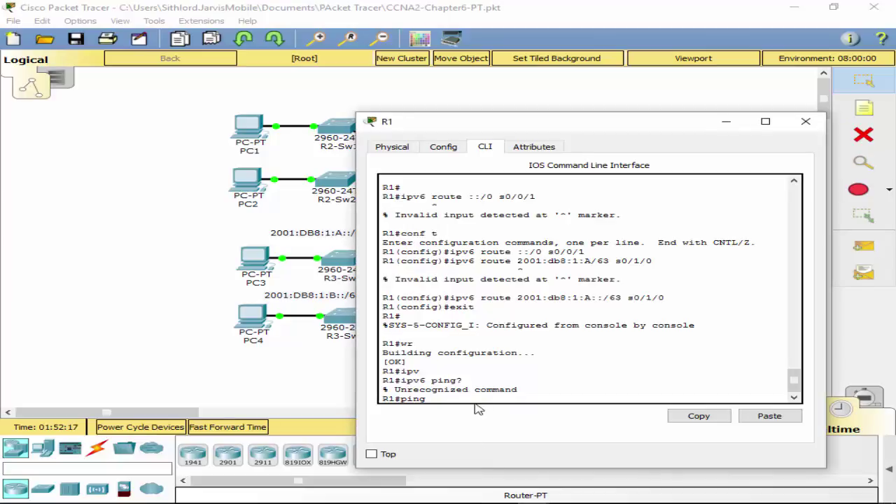
pyautogui.write('2001')
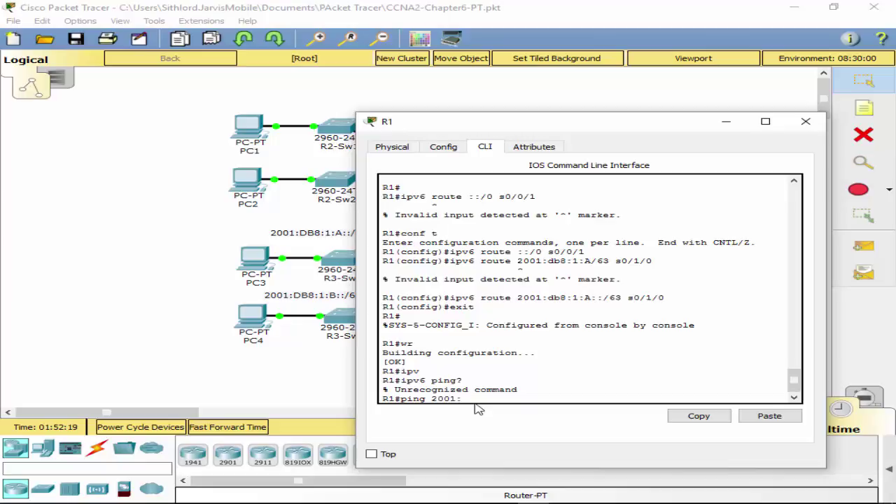
pyautogui.write(':DB8:1:a::F')
pyautogui.press('Return')
# Ping 2001:DB8:1:b::F from R1, then close R1's window.
pyautogui.press('Up')
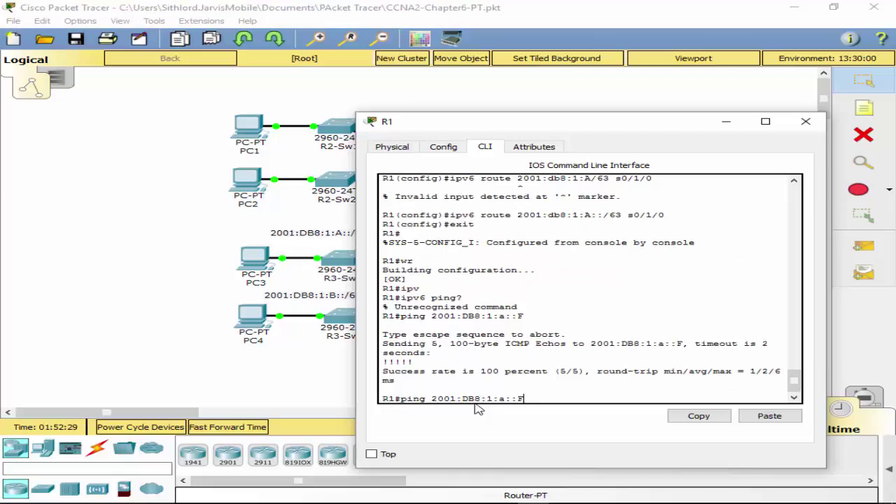
pyautogui.press('BackSpace')
pyautogui.press('Left')
pyautogui.press('Left')
pyautogui.press('BackSpace')
pyautogui.write('b::F')
pyautogui.press('Return')
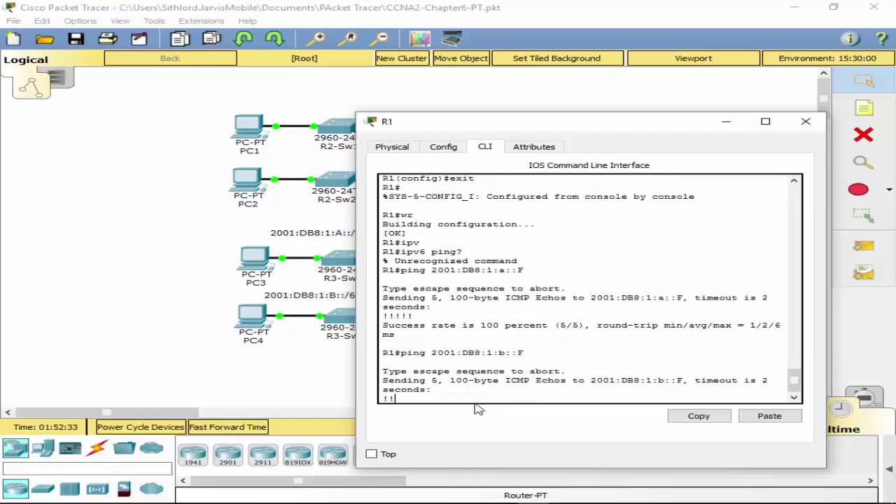
pyautogui.click(805, 123)
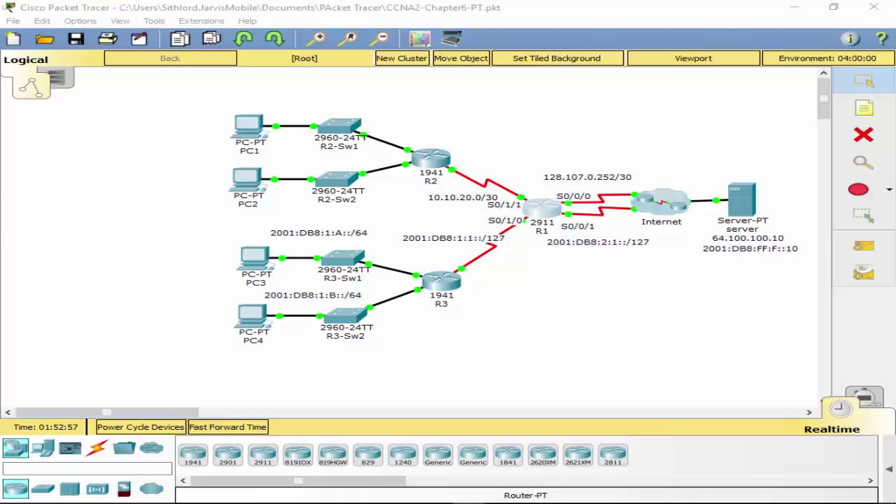
# Reopen R1's CLI and scroll down to the 5/5 successful IPv6 ping results.
pyautogui.click(539, 210)
pyautogui.scroll(-1, 355, 357)
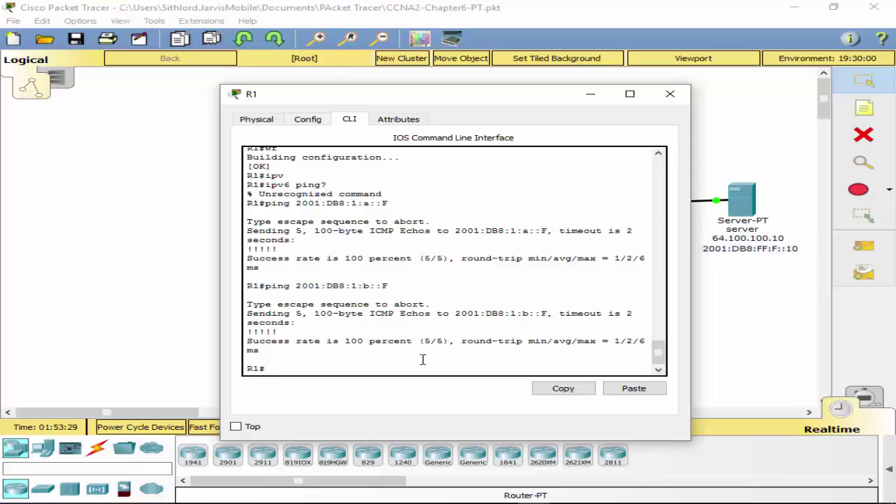
# Enter global configuration mode and display R1's routing table with do sh ip route.
pyautogui.write('conf t')
pyautogui.press('Return')
pyautogui.write('do')
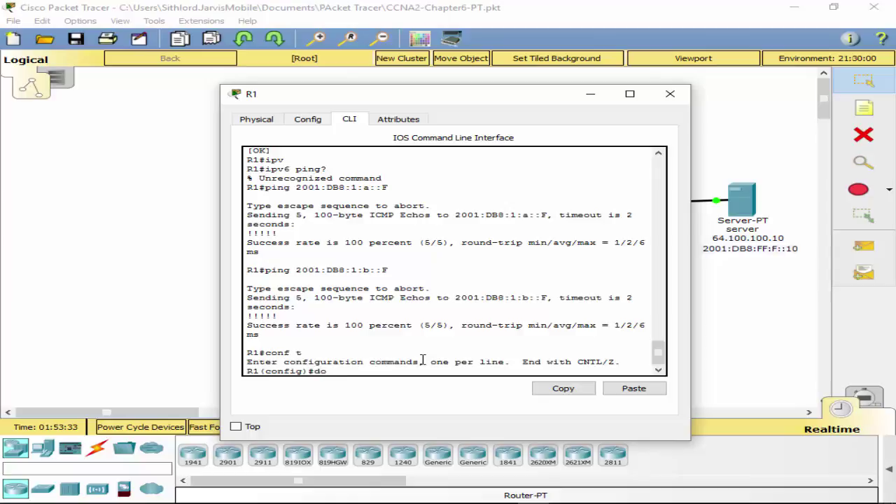
pyautogui.write(' sh ip route')
pyautogui.press('Return')
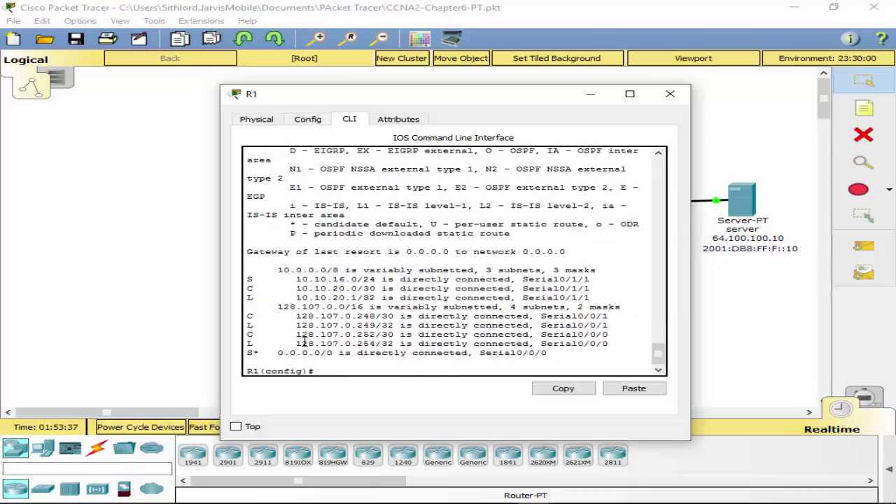
pyautogui.moveTo(279, 353); pyautogui.dragTo(353, 353)
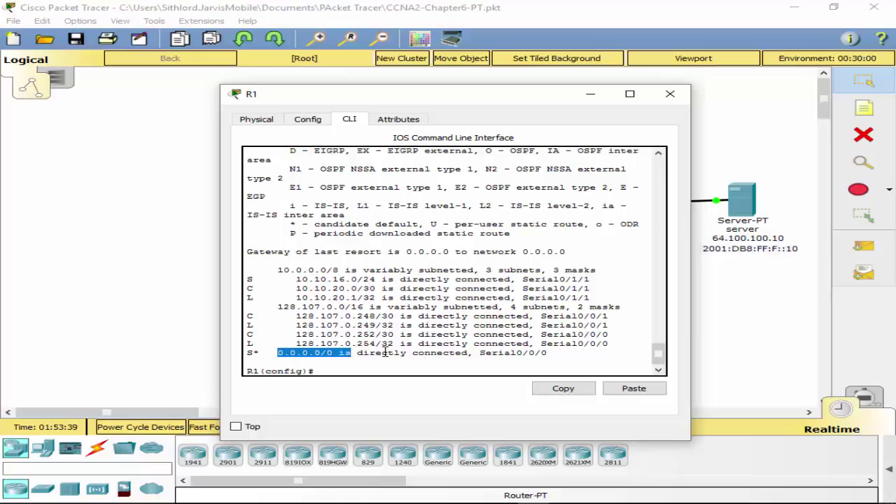
pyautogui.click(383, 353)
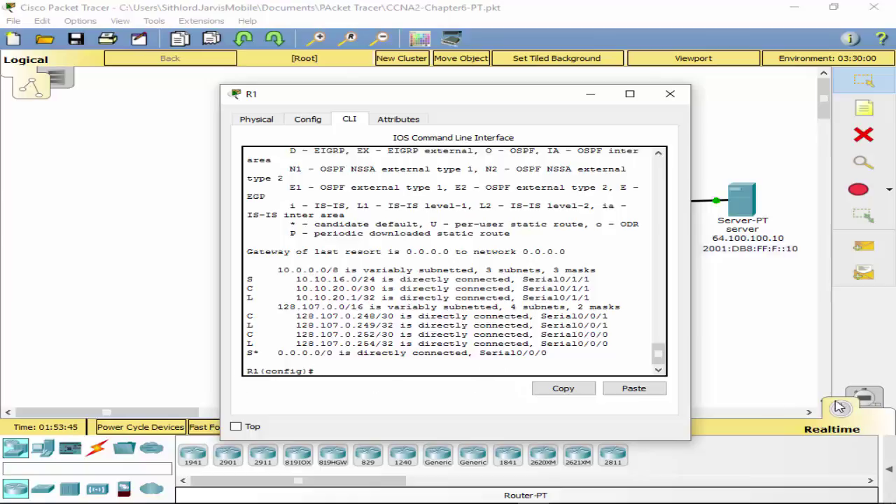
# Add floating static route 64.100.100.0 255.255.255.0 via s0/0/1 with distance 2.
pyautogui.moveTo(293, 503)
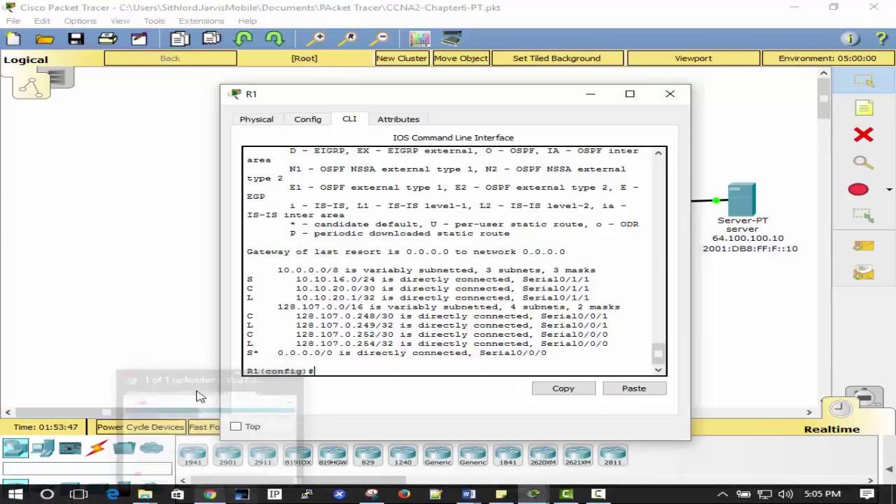
pyautogui.write('ip route')
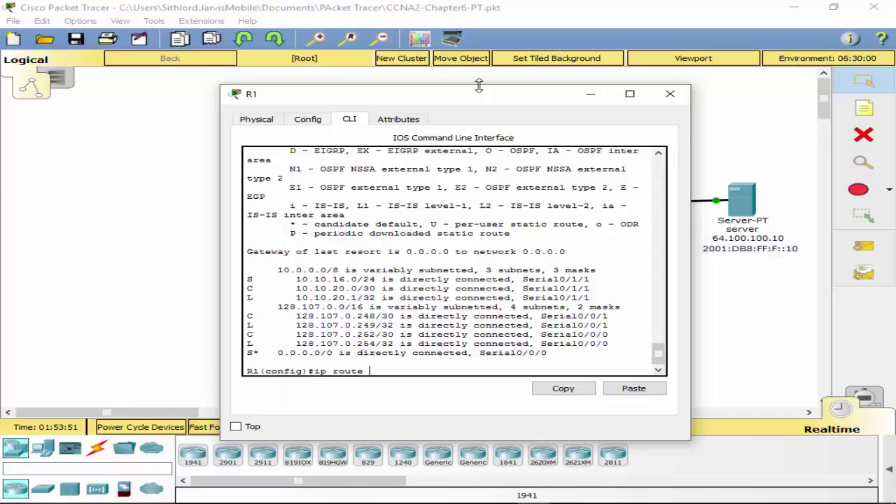
pyautogui.write(' 64.100.100.0 255.255.255.')
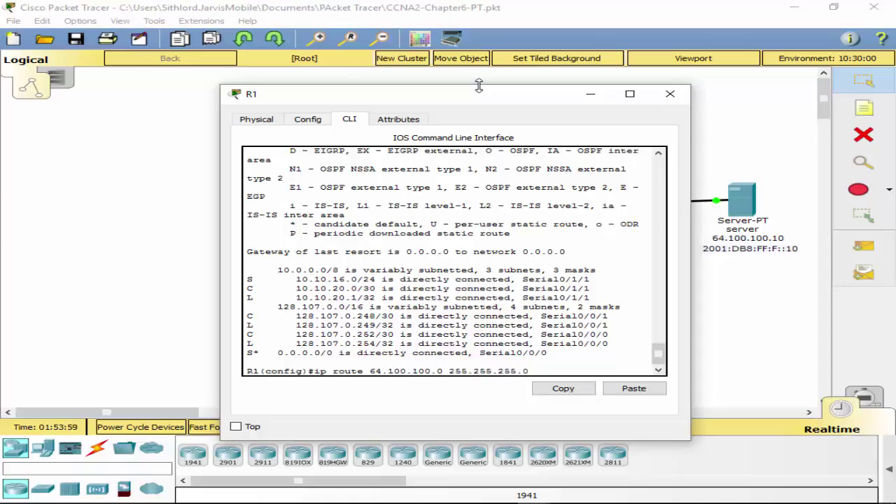
pyautogui.write('0 s0/0/1 ?')
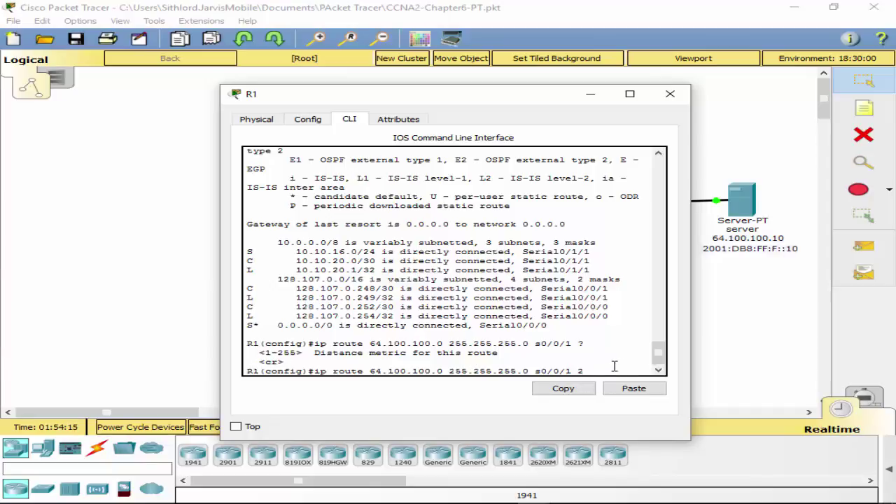
pyautogui.press('Return')
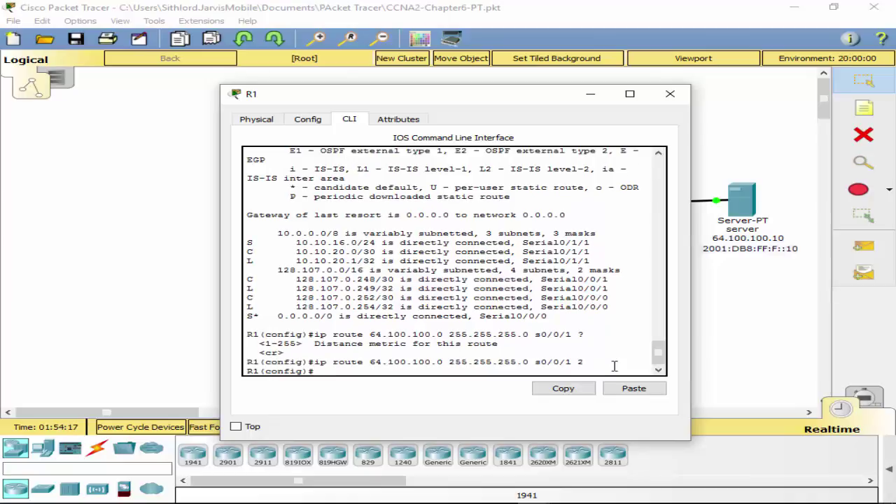
# Show R1's full routing table and highlight the 64.100.100.0/24 and 0.0.0.0/0 routes.
pyautogui.write('do sh ip route')
pyautogui.press('Return')
pyautogui.press('space')
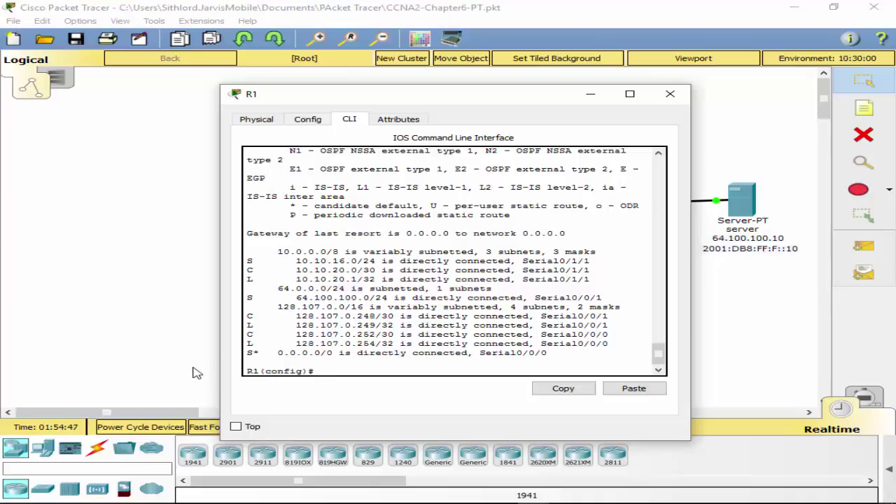
pyautogui.click(319, 297)
pyautogui.moveTo(279, 288); pyautogui.dragTo(494, 288)
pyautogui.click(494, 289)
pyautogui.moveTo(281, 289); pyautogui.dragTo(450, 287)
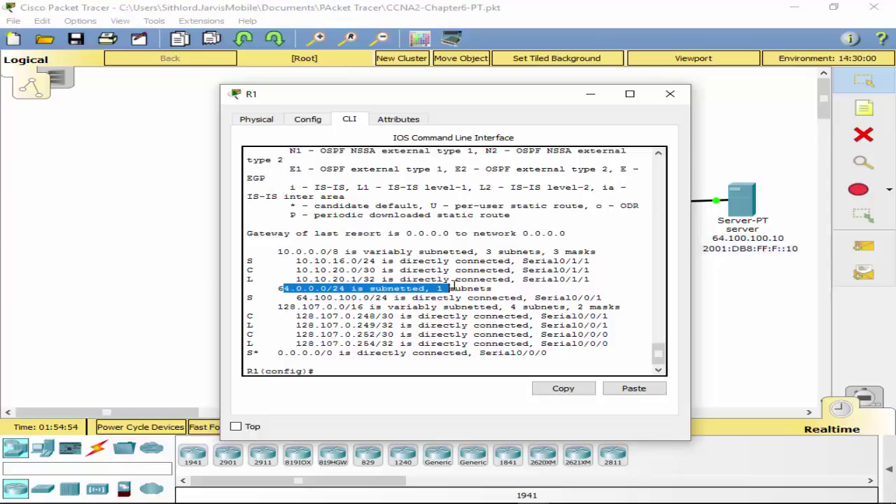
pyautogui.moveTo(296, 298); pyautogui.dragTo(459, 299)
pyautogui.moveTo(278, 353); pyautogui.dragTo(547, 353)
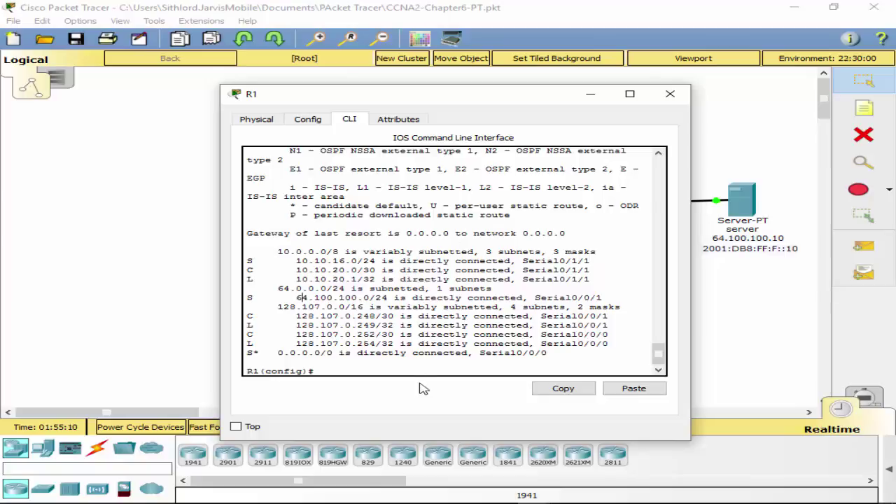
# Close R1's device window to return to the topology.
pyautogui.click(670, 94)
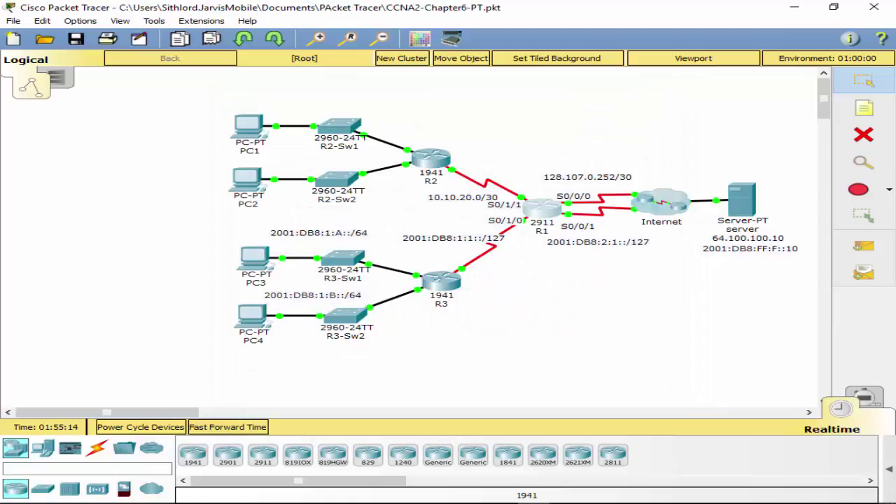